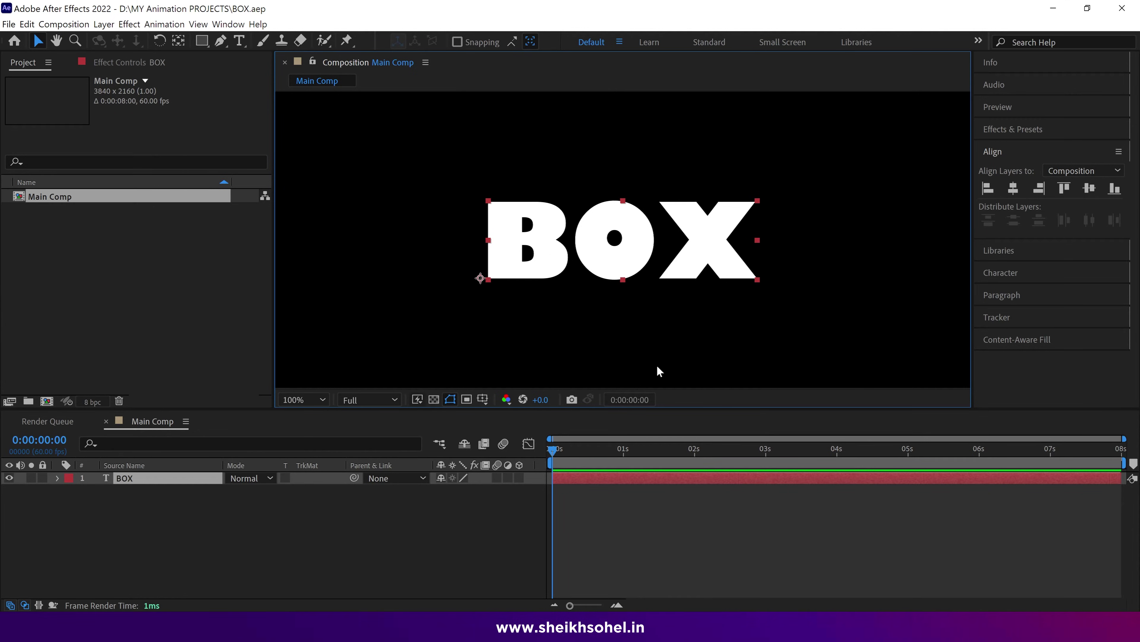
Step: Review the Main Comp composition settings and the BOX text's character settings
click(63, 24)
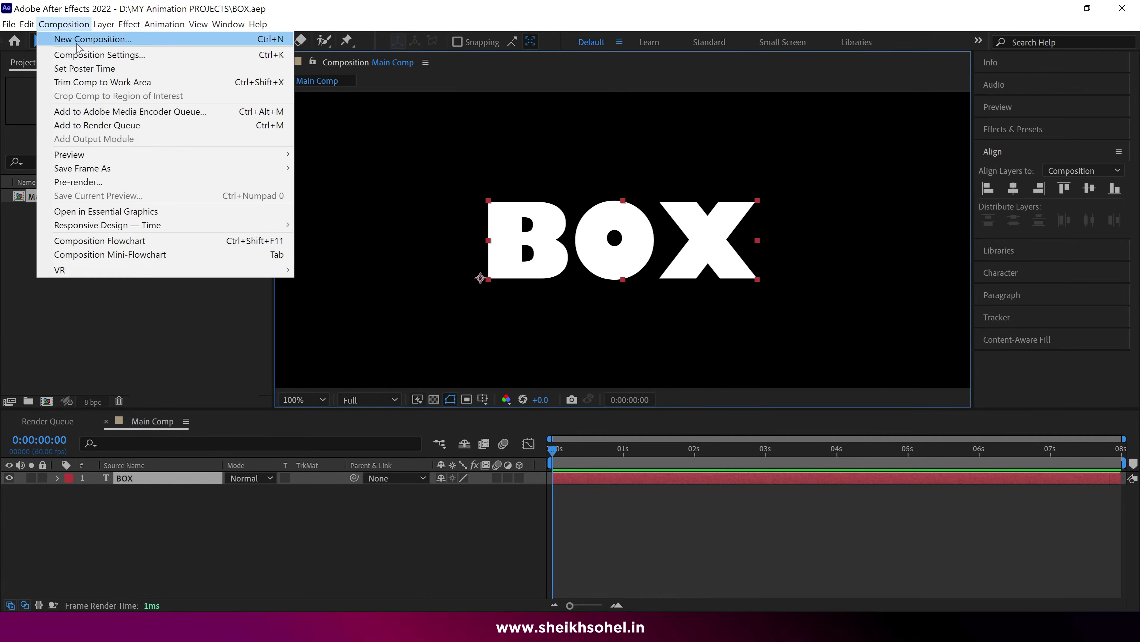
click(78, 53)
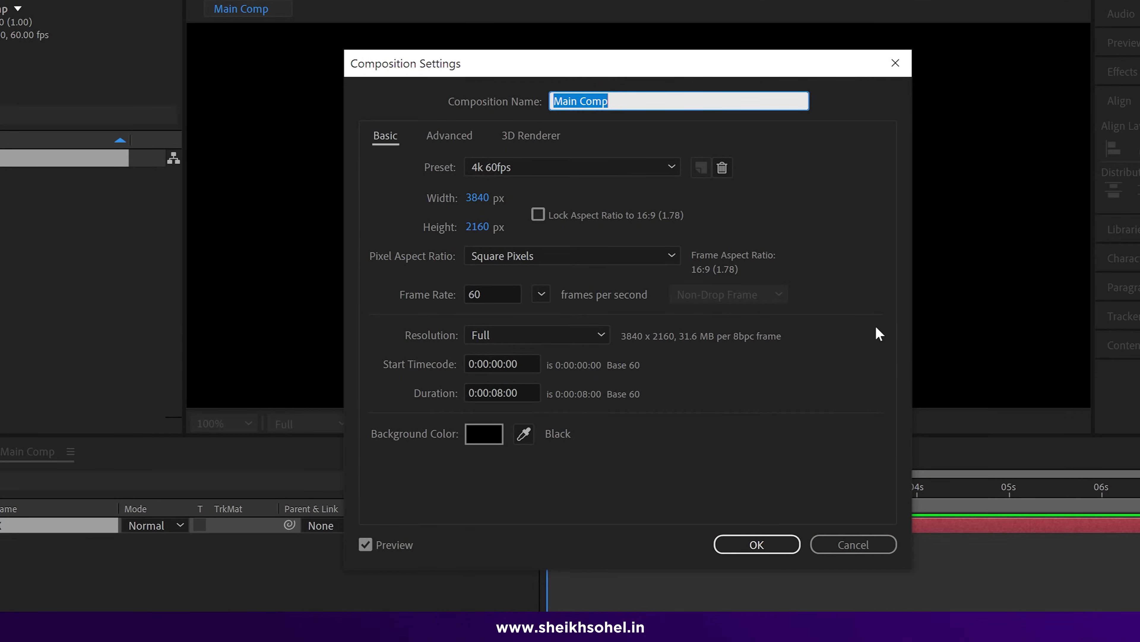
click(756, 545)
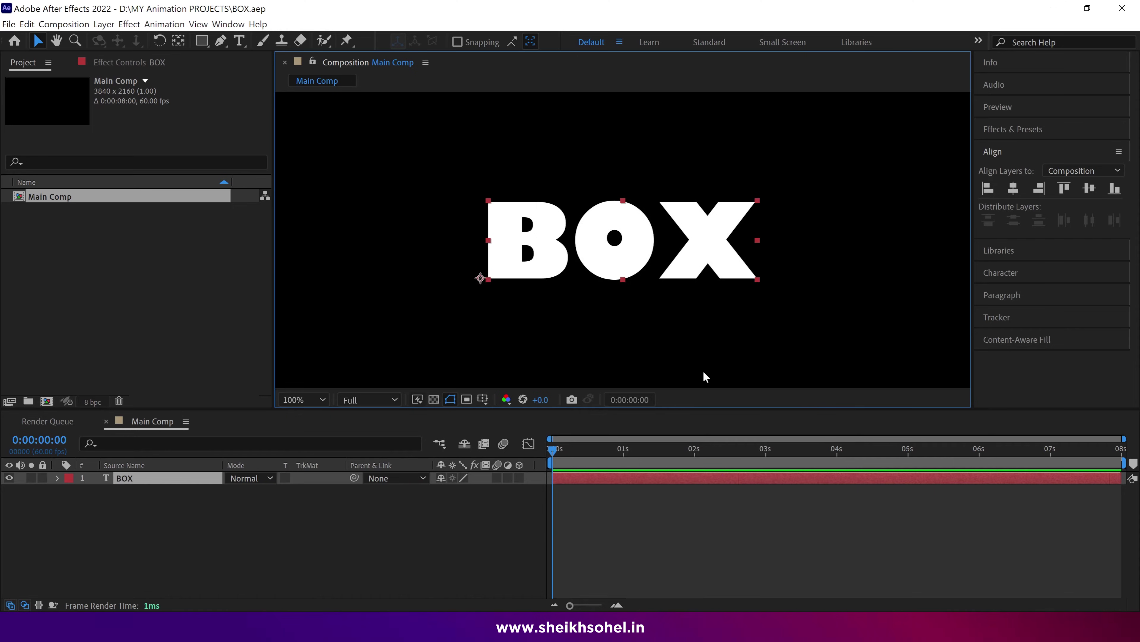
click(1000, 273)
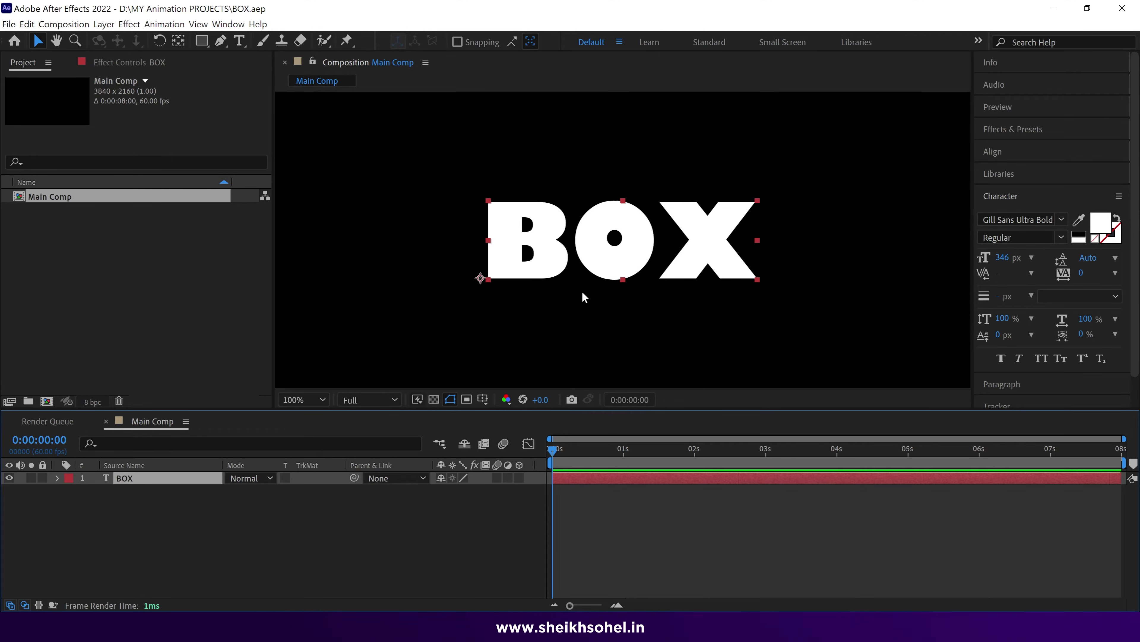
Step: Create shapes from the BOX text layer
right_click(608, 248)
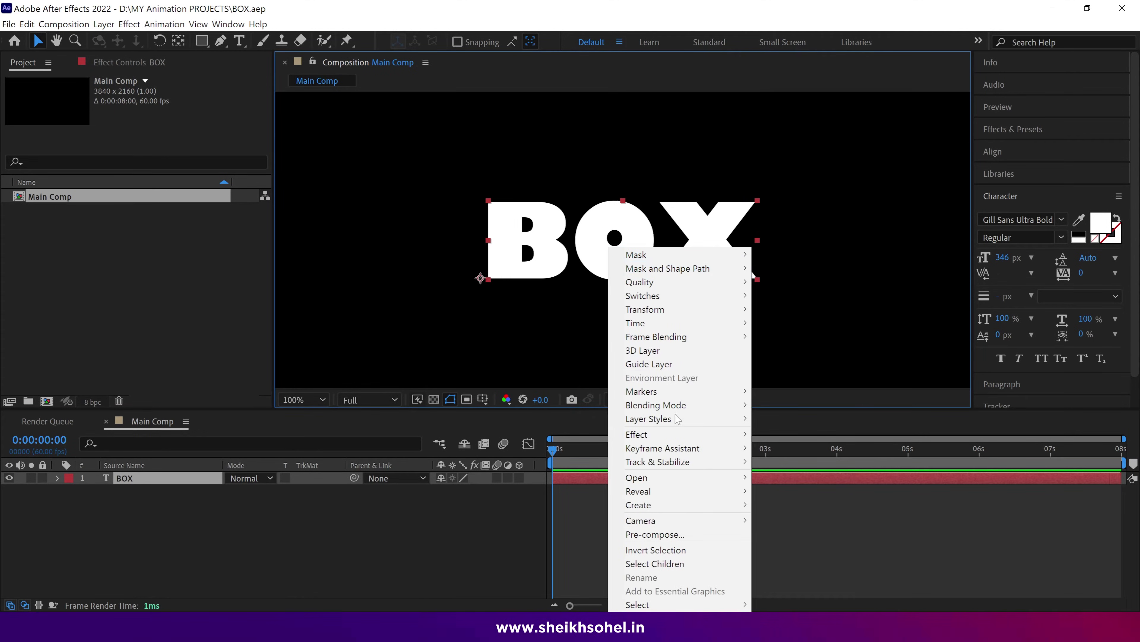
mouse_move(664, 507)
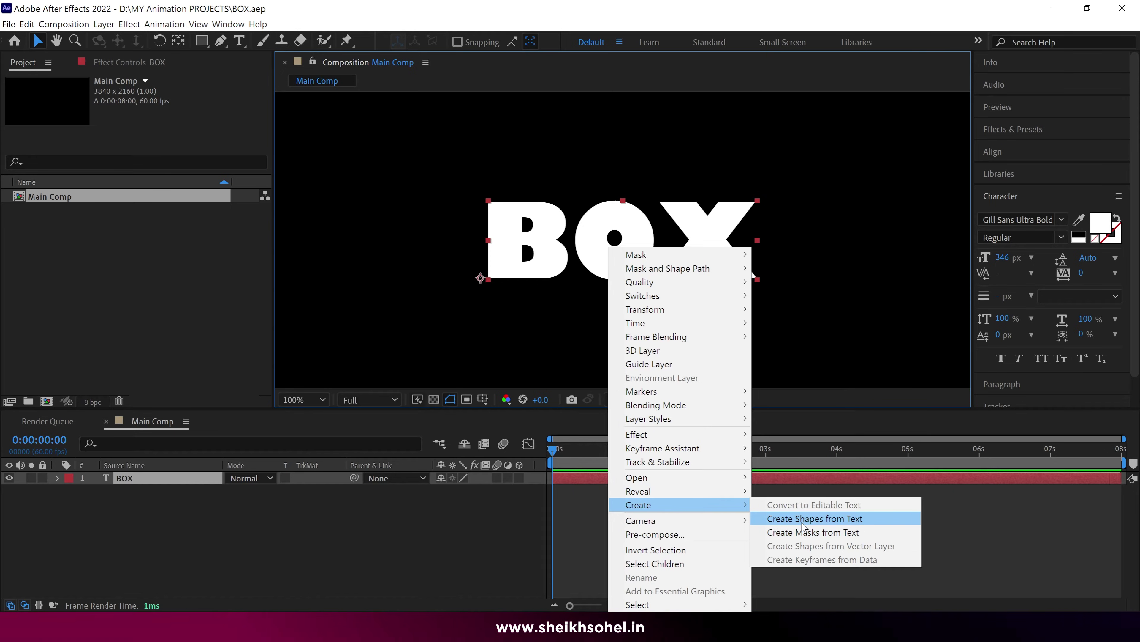
click(815, 519)
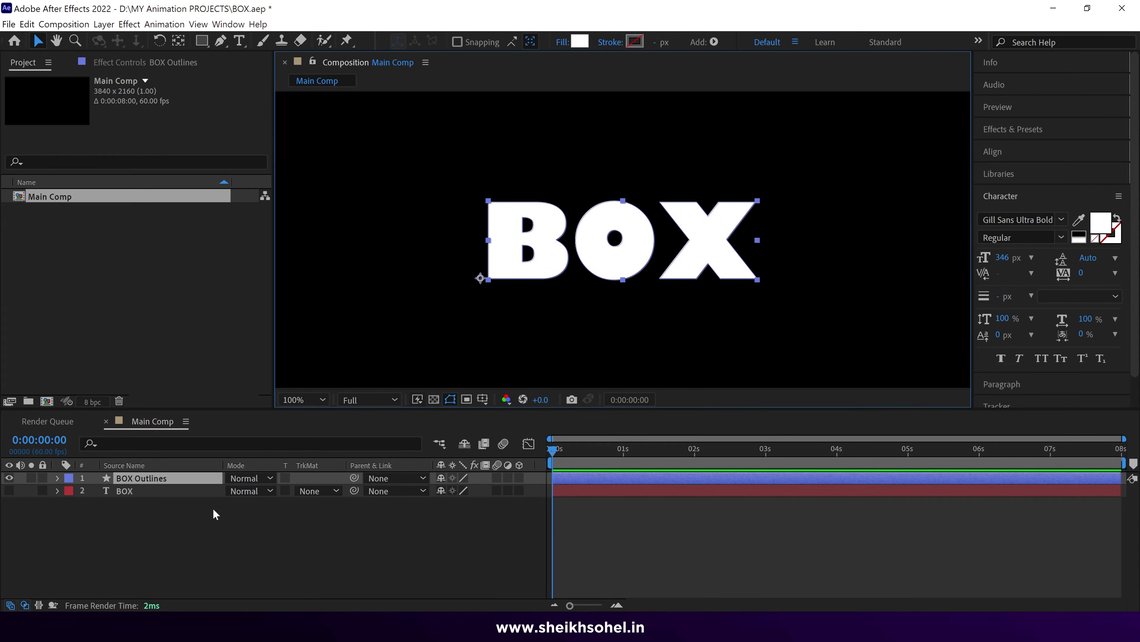
Step: Try reshaping the B outline by moving one of its path points with the Pen tool, and undo the change
key(g)
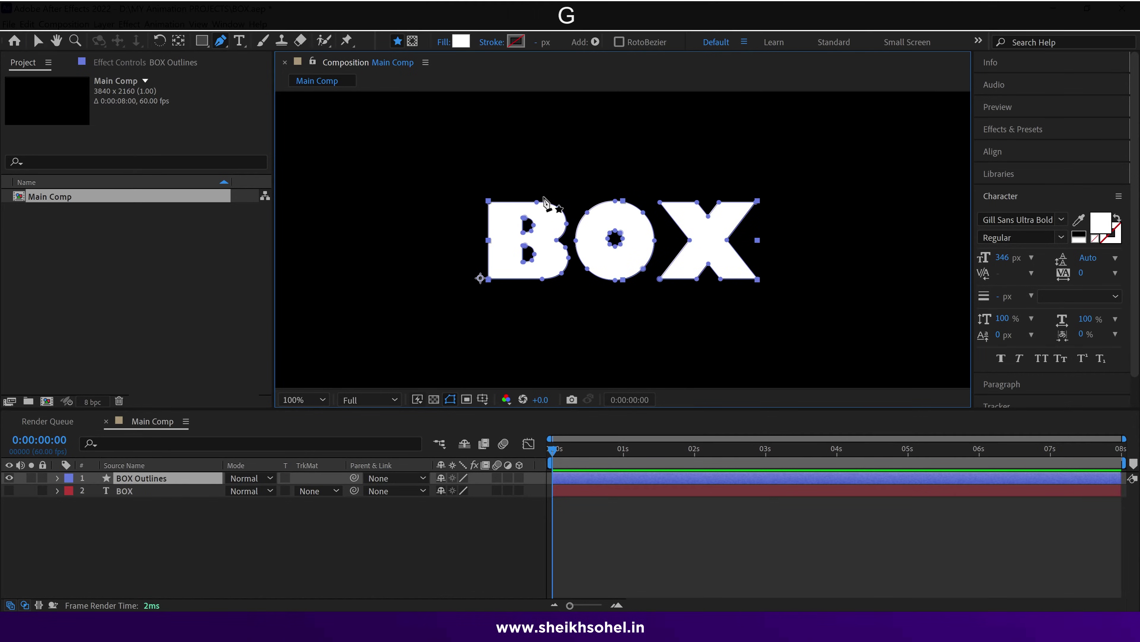
drag(539, 204, 460, 158)
key(ctrl+z)
key(ctrl+z)
key(ctrl+z)
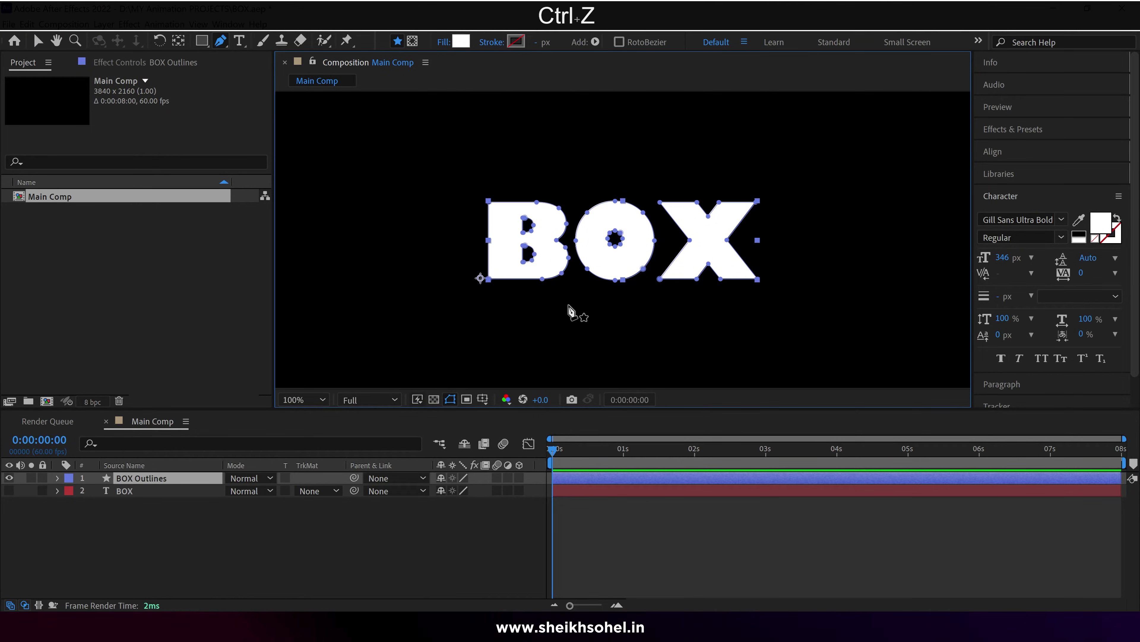
Step: Mark the original BOX text layer as shy and hide shy layers in the timeline
scroll(607, 261, up, 2)
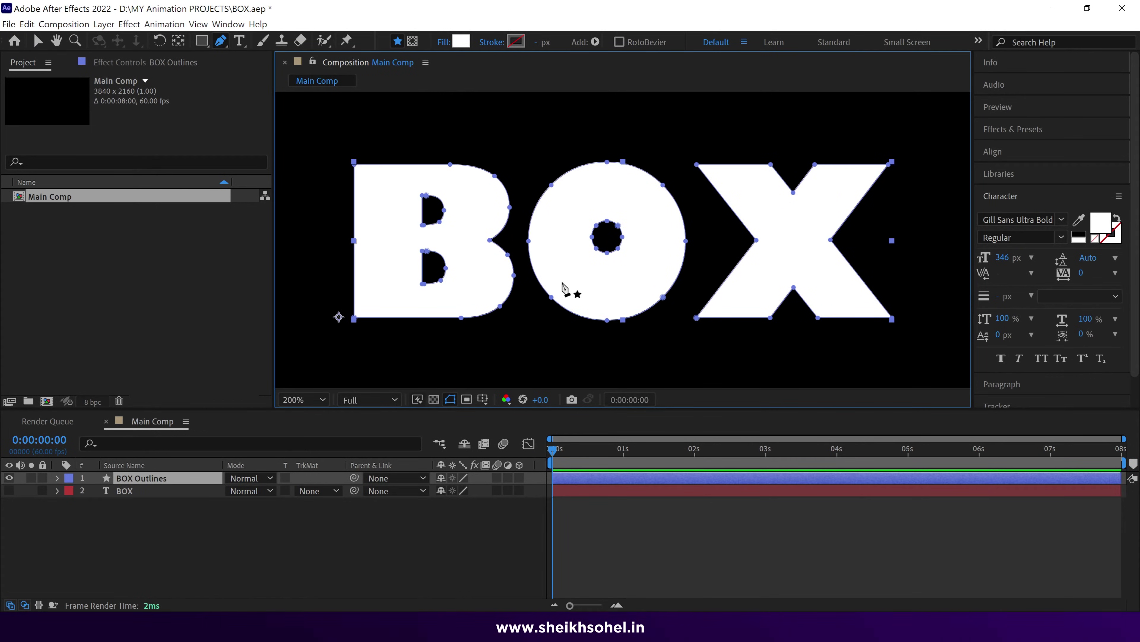
click(164, 491)
click(441, 491)
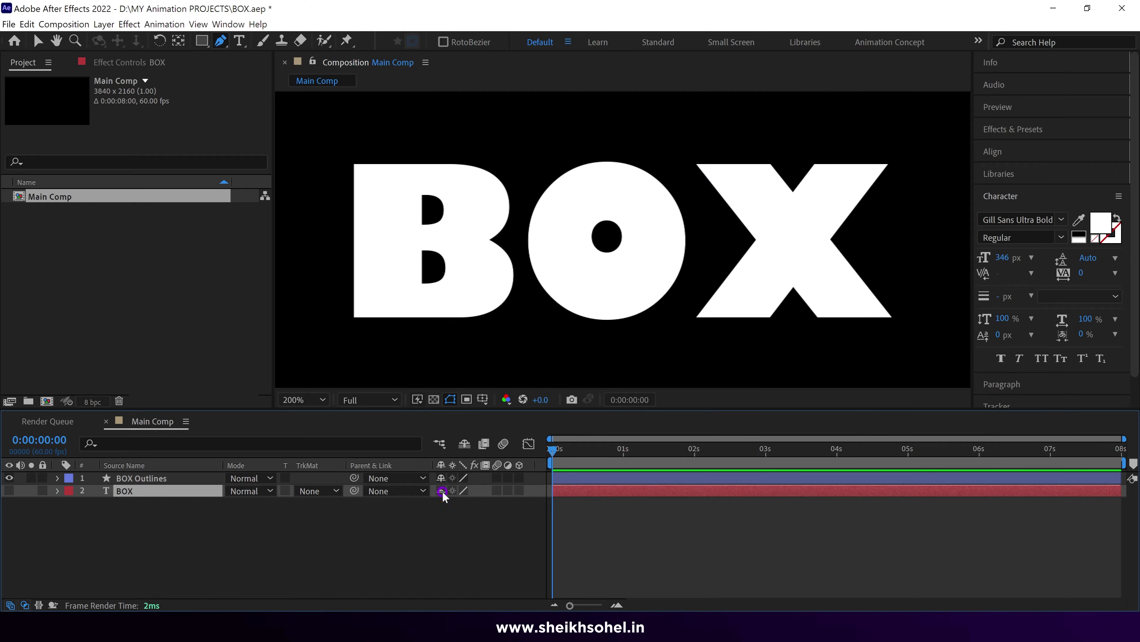
click(464, 443)
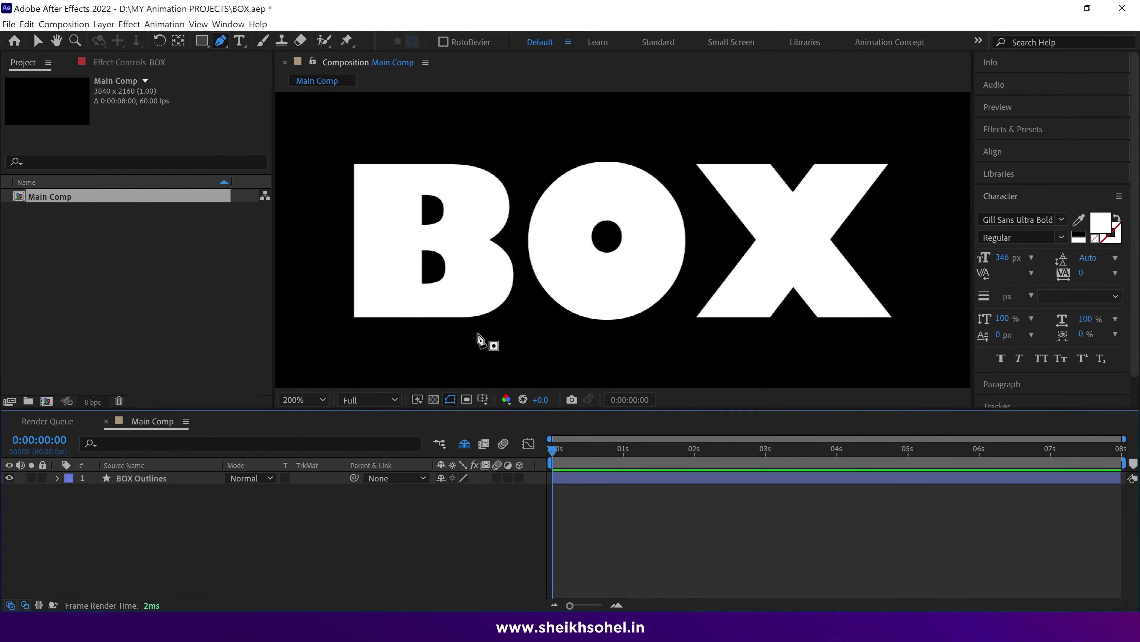
Step: Show the rulers and place a vertical guide on the B's left edge and a horizontal guide along its top edge
key(ctrl+r)
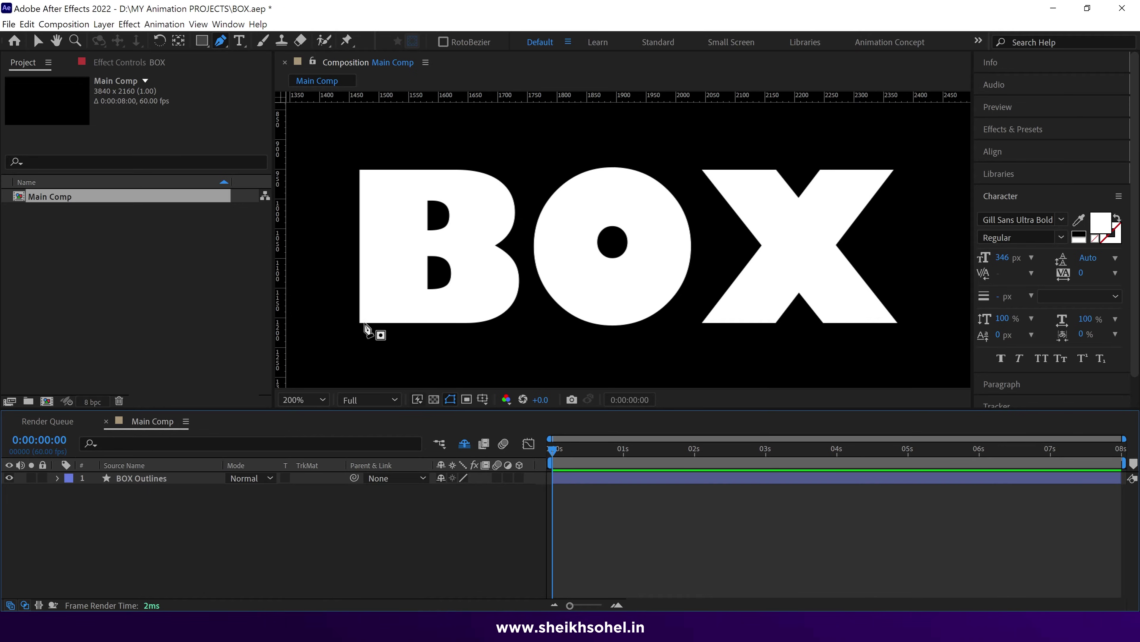
drag(283, 301, 316, 296)
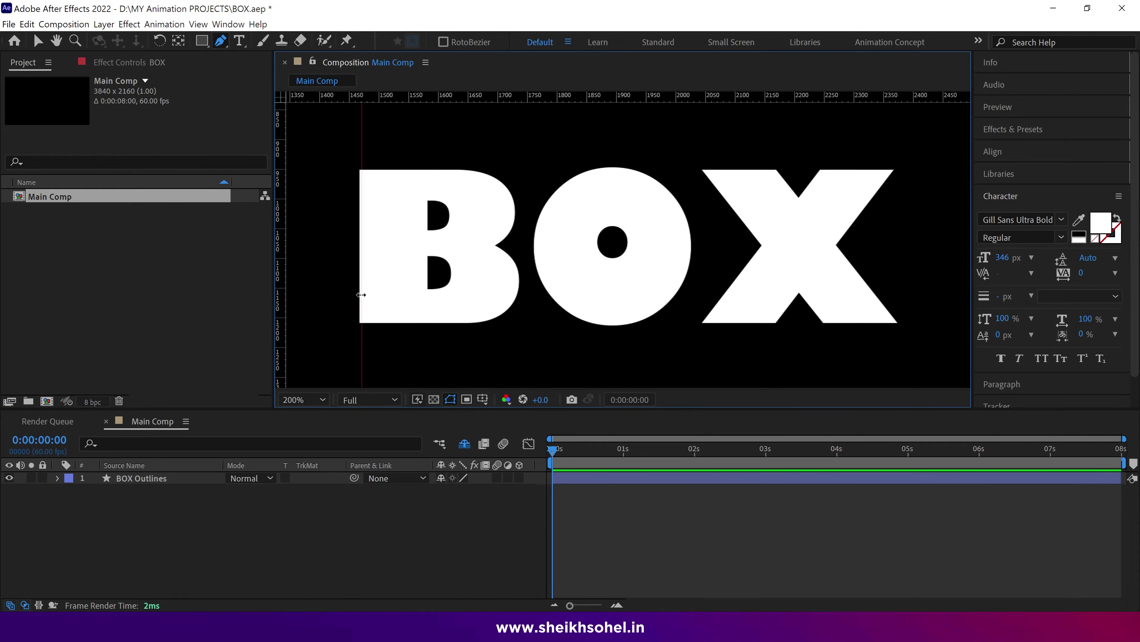
key(grave)
scroll(295, 326, up, 2)
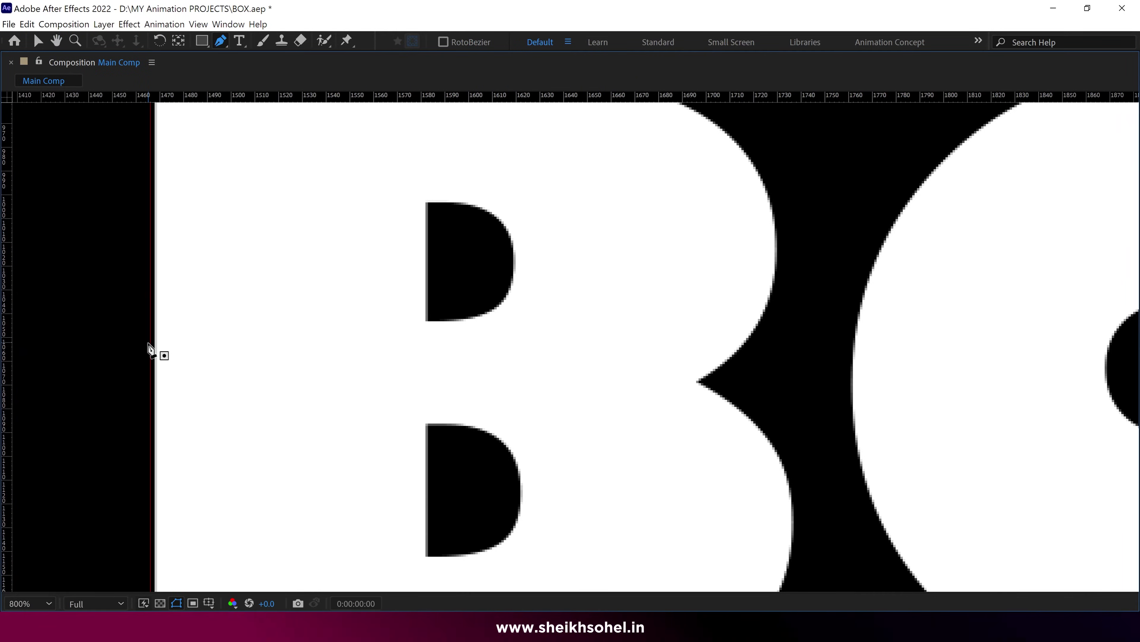
drag(151, 348, 153, 341)
scroll(359, 356, up, 5)
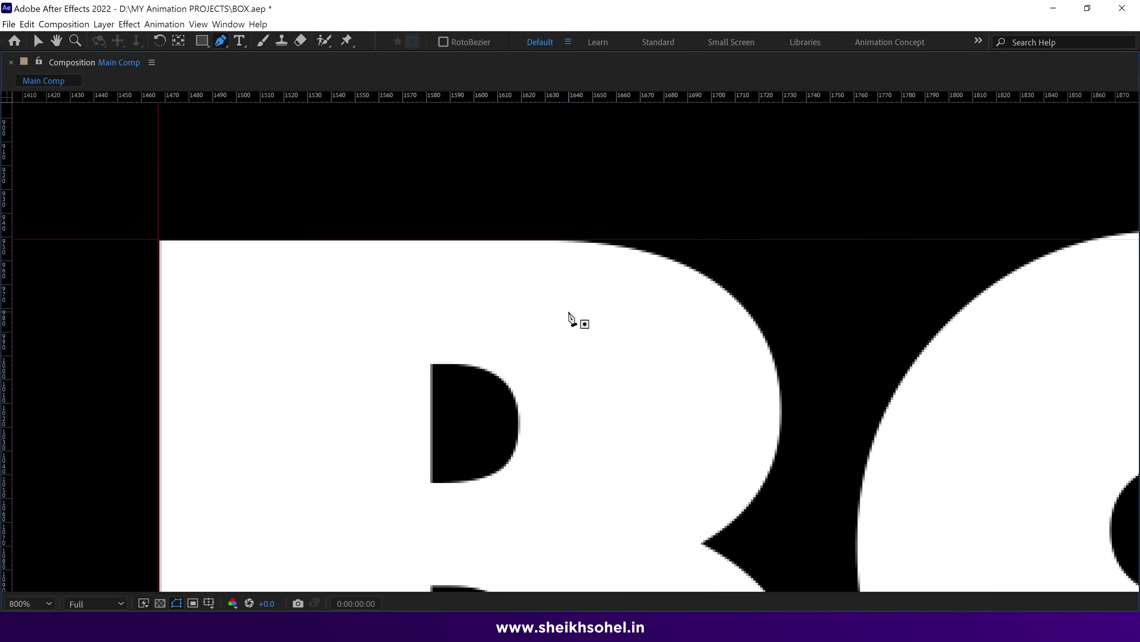
Step: Place guides along the letters' bottom edge and at the remaining sides of B, O and X, and hide the rulers
scroll(567, 320, down, 2)
scroll(560, 247, up, 2)
scroll(540, 288, up, 3)
scroll(548, 131, down, 2)
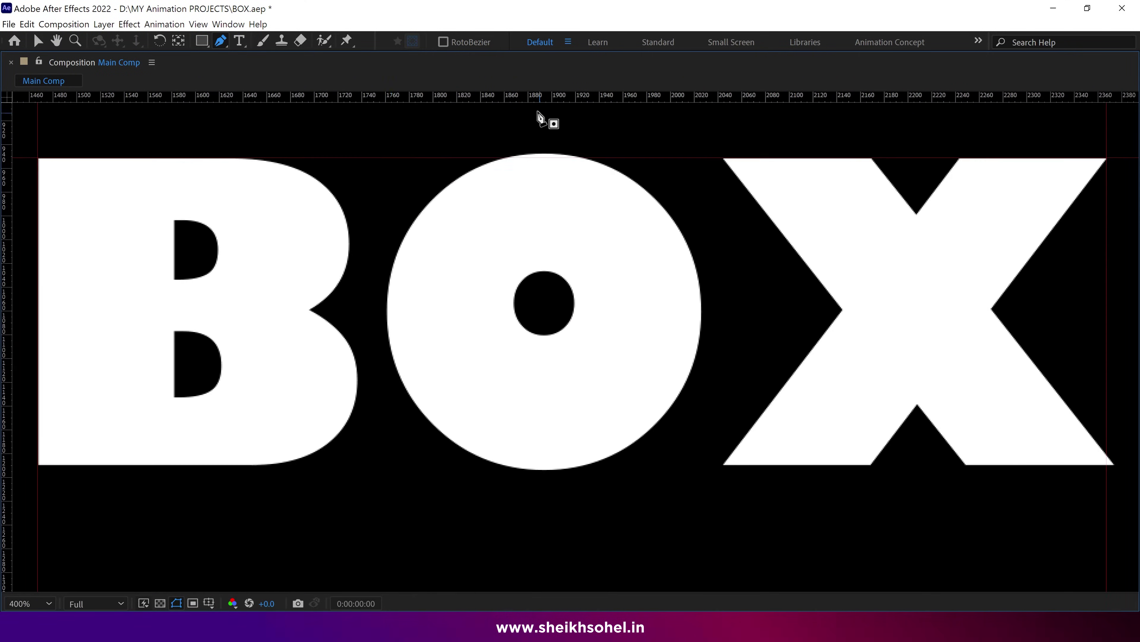
scroll(548, 130, up, 2)
scroll(612, 357, down, 3)
scroll(738, 364, up, 2)
drag(6, 383, 476, 373)
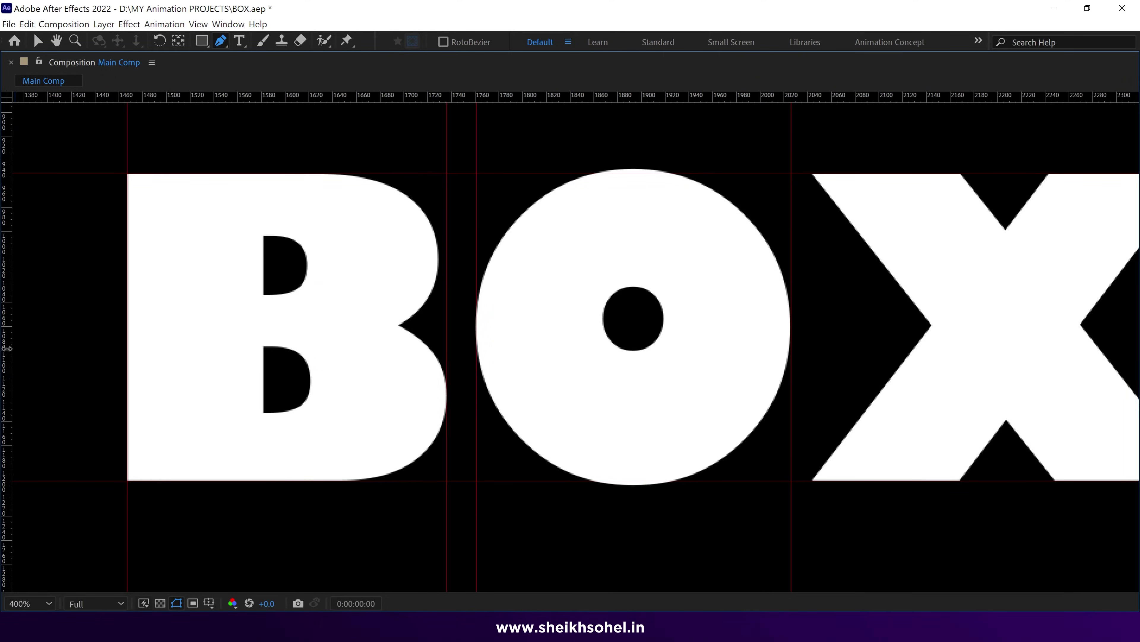
scroll(539, 386, down, 2)
key(ctrl+r)
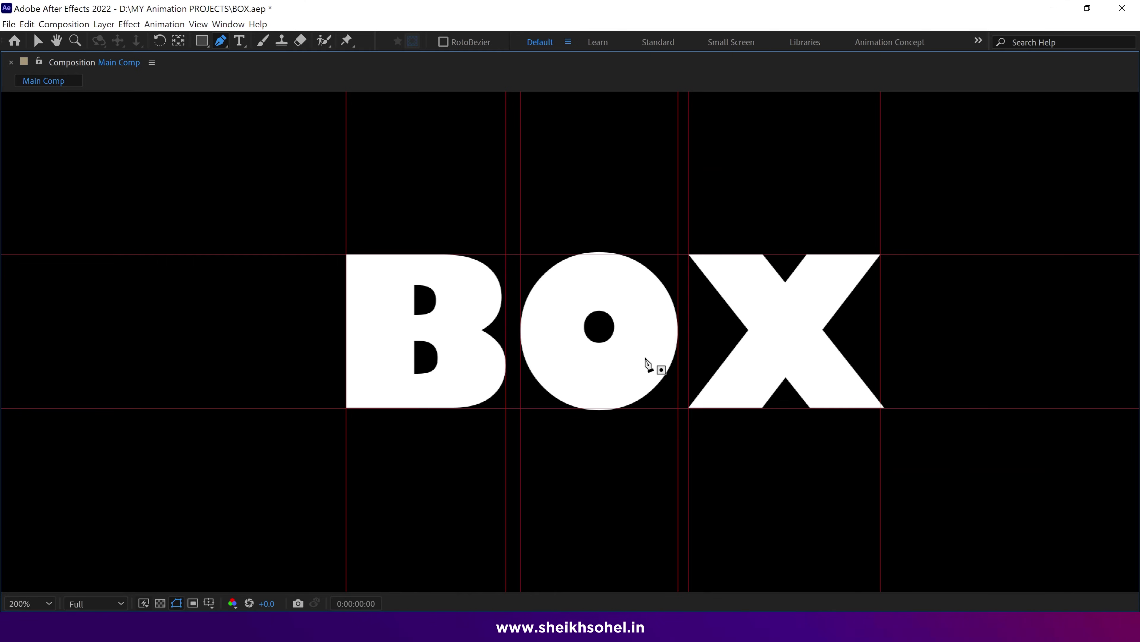
key(grave)
Step: Rename the BOX Outlines layer as B and duplicate it twice
click(121, 479)
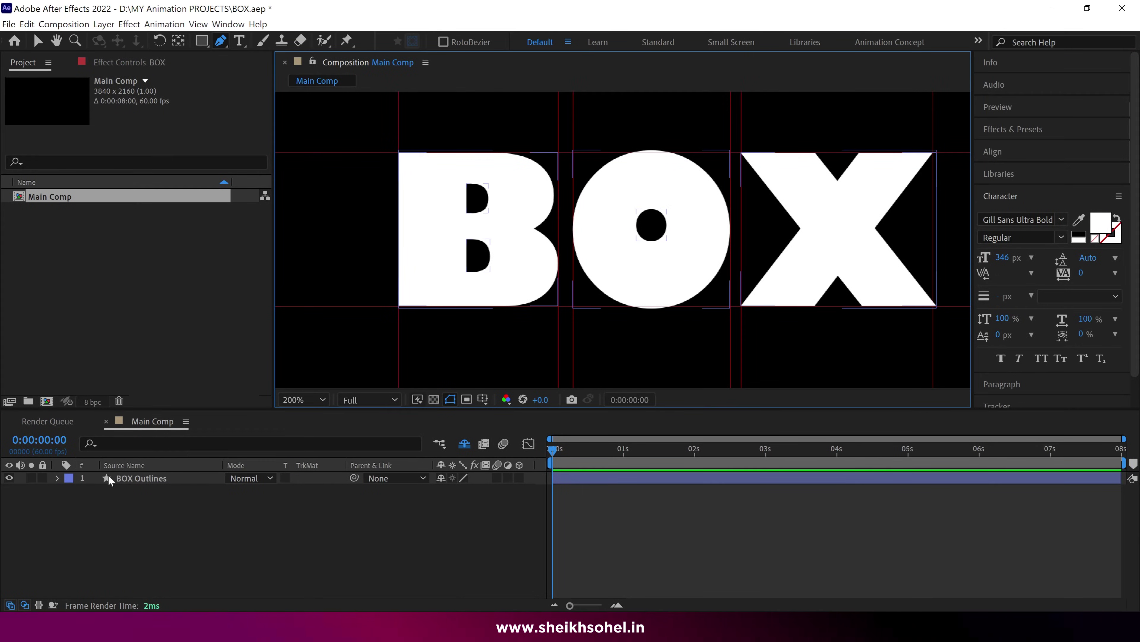
click(169, 477)
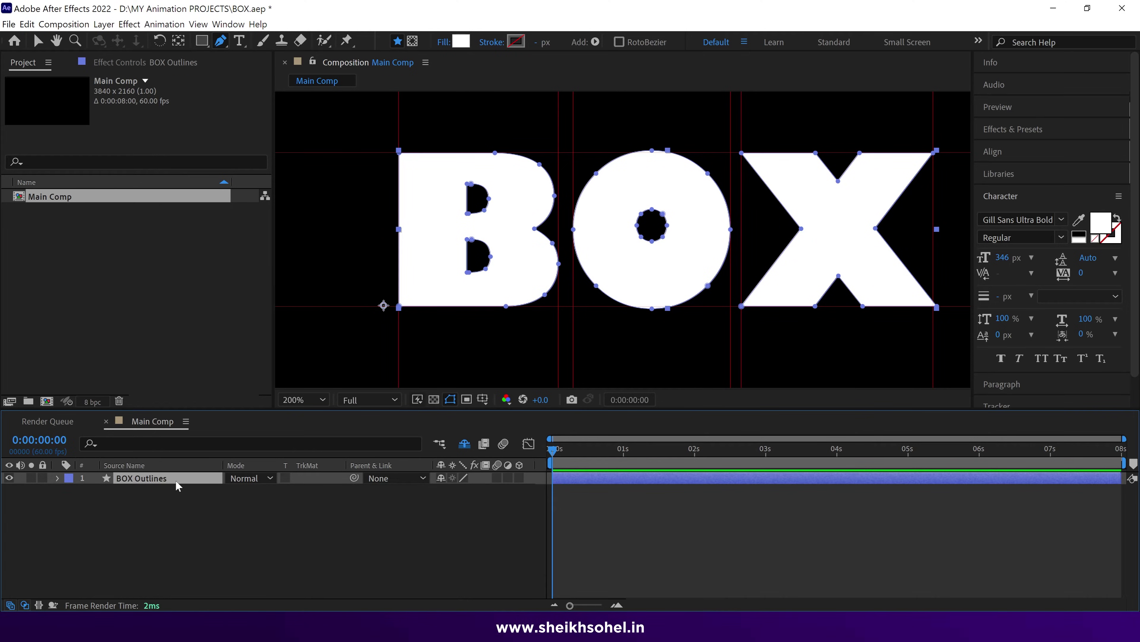
key(Return)
key(Caps_Lock)
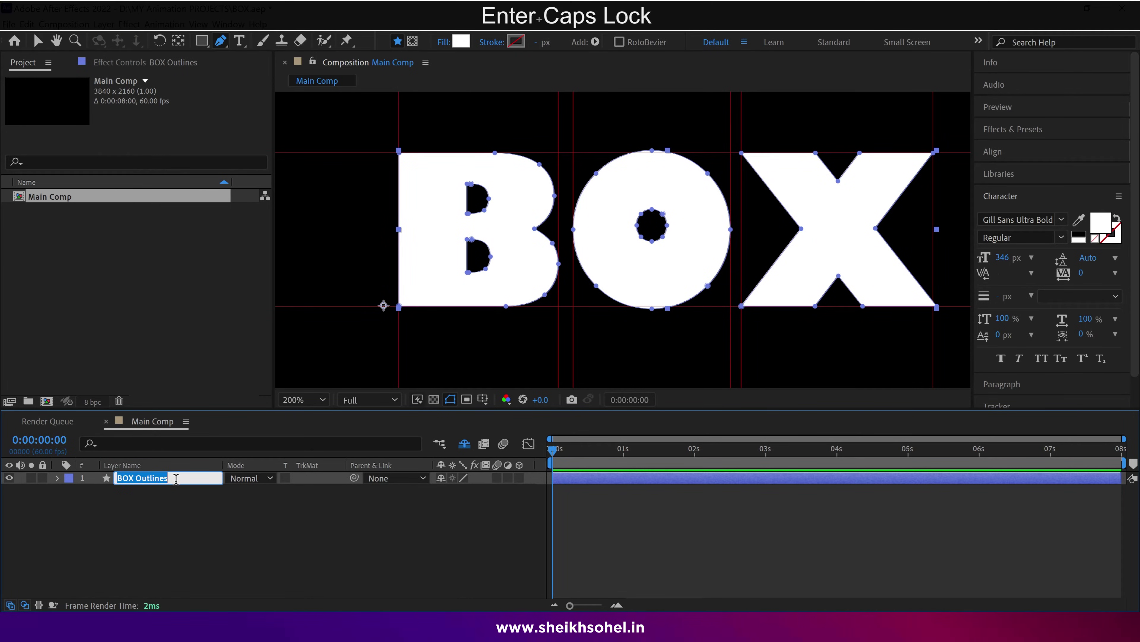
text(B)
key(Return)
key(Caps_Lock)
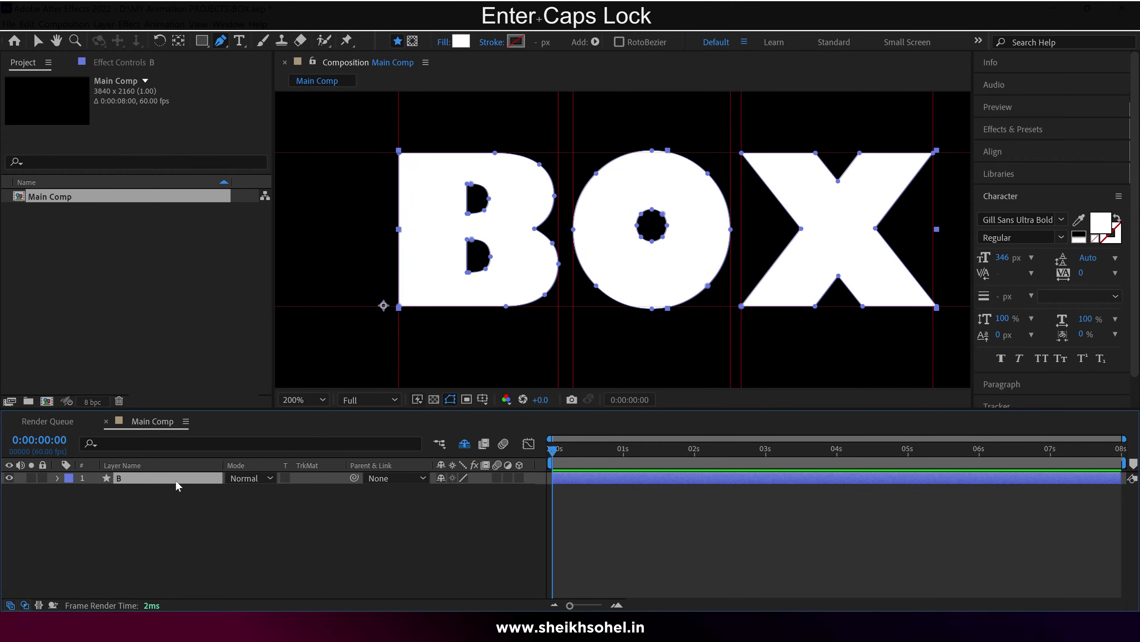
key(ctrl+d)
key(ctrl+d)
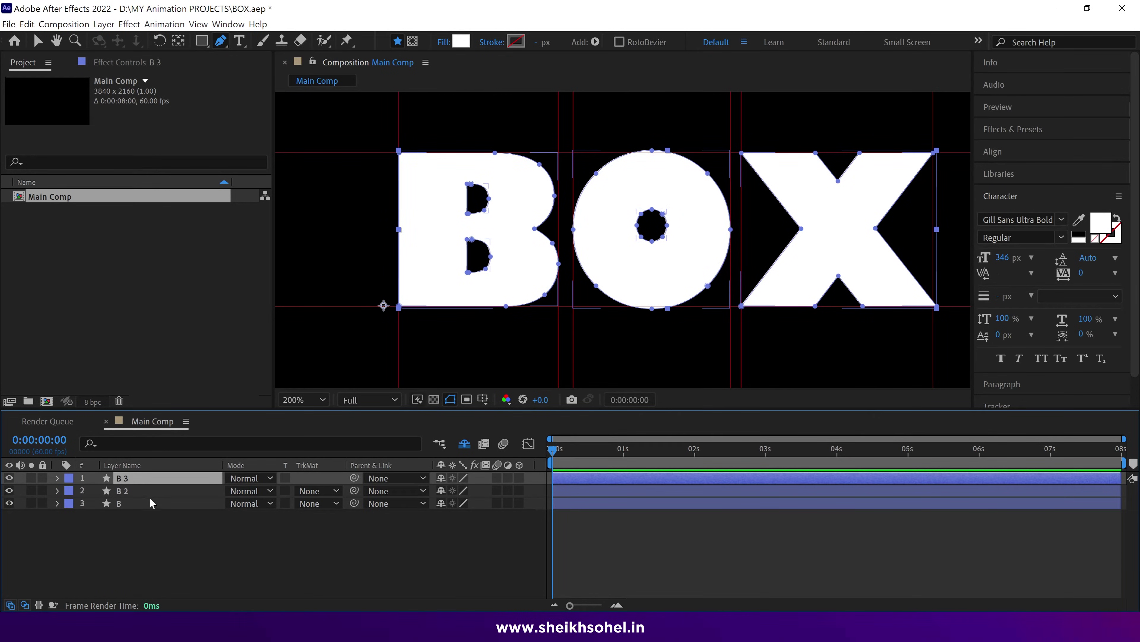
Step: Delete the O and X shape groups from the original B layer and check the remaining letter in solo
click(147, 505)
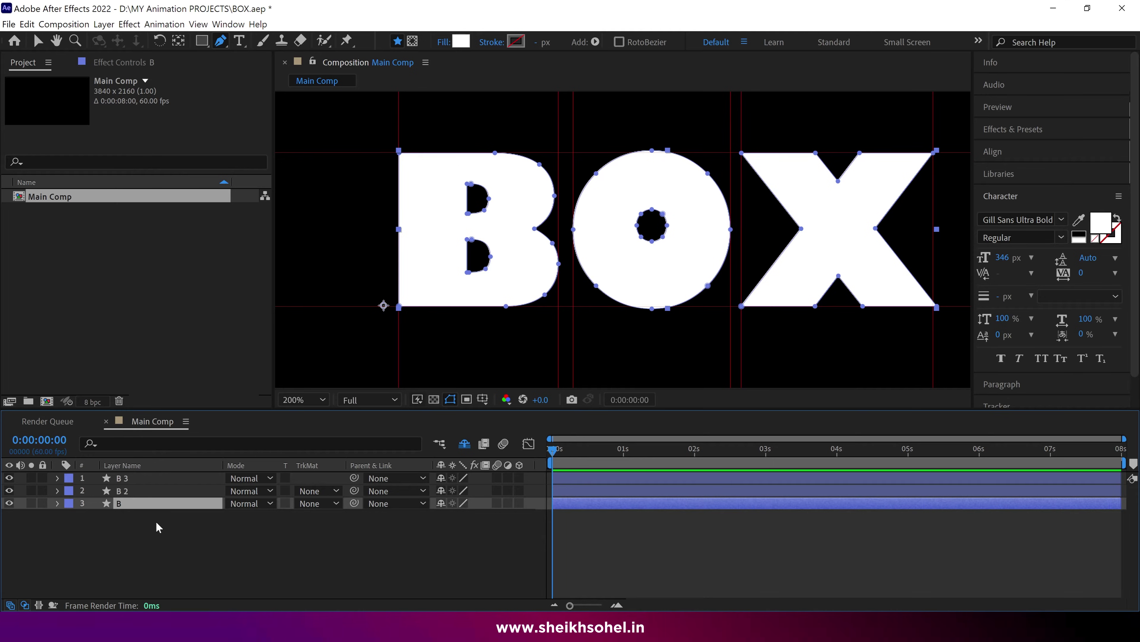
click(58, 503)
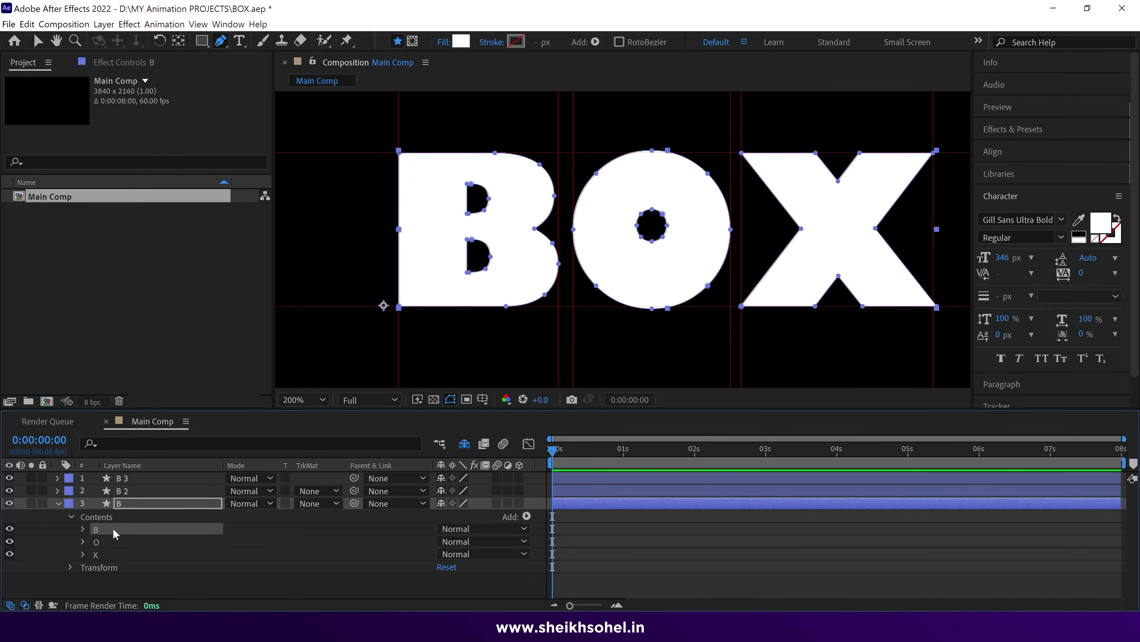
shift+click(101, 552)
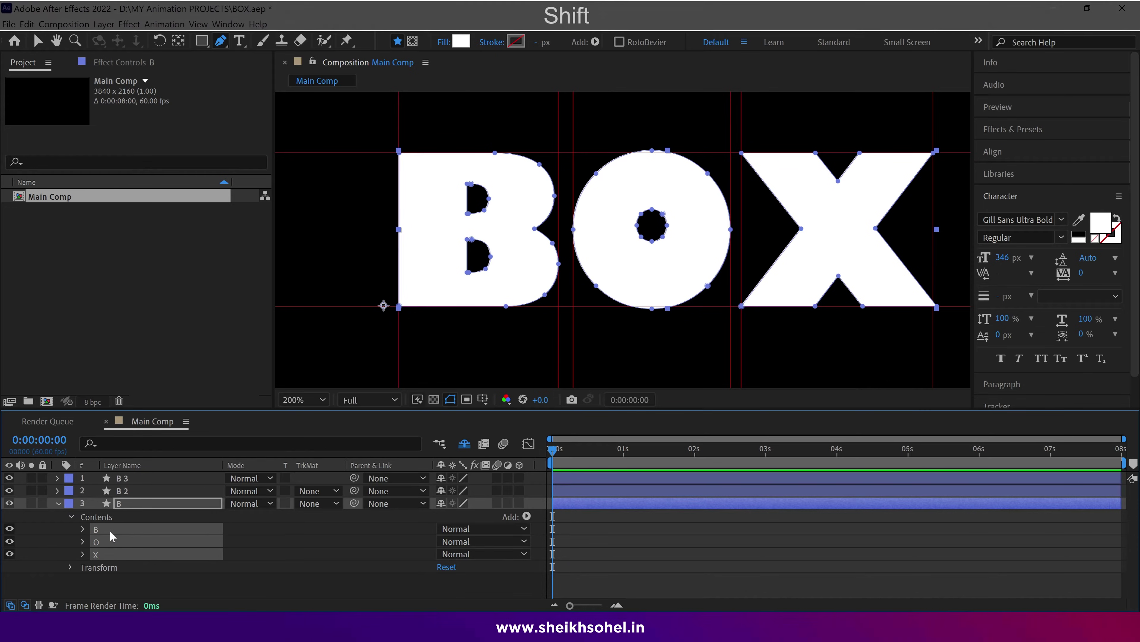
ctrl+click(108, 530)
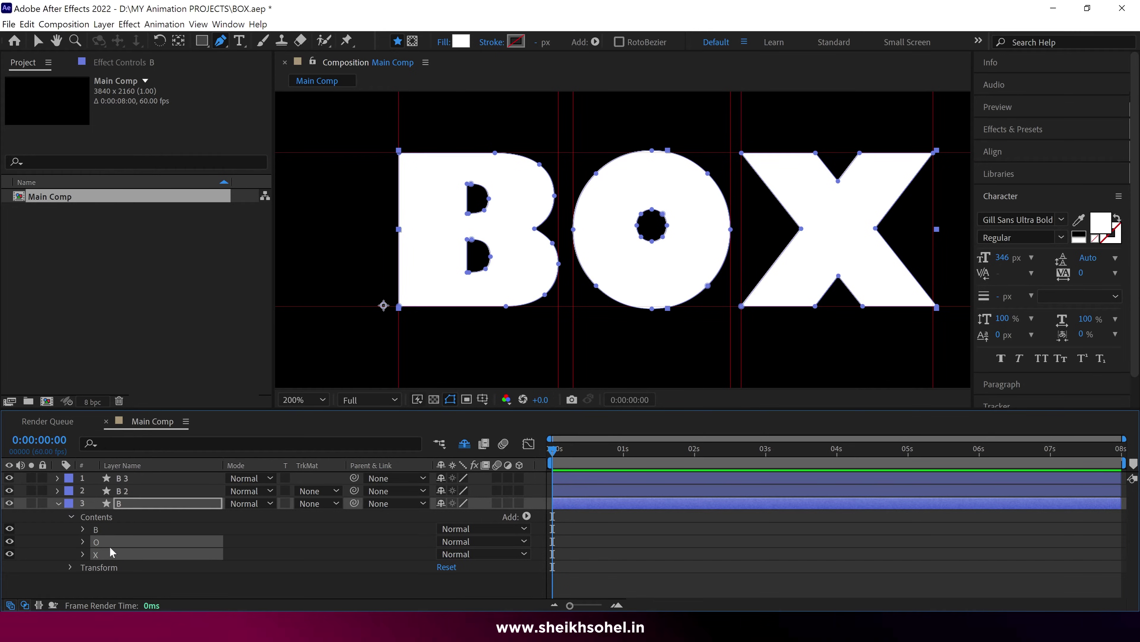
key(Delete)
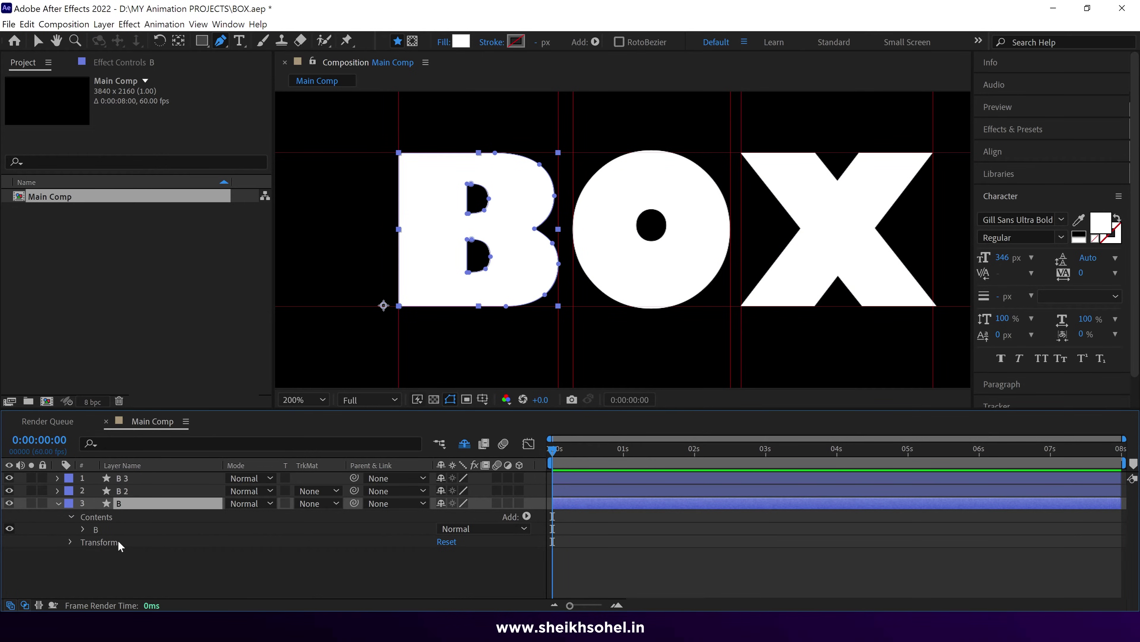
click(30, 503)
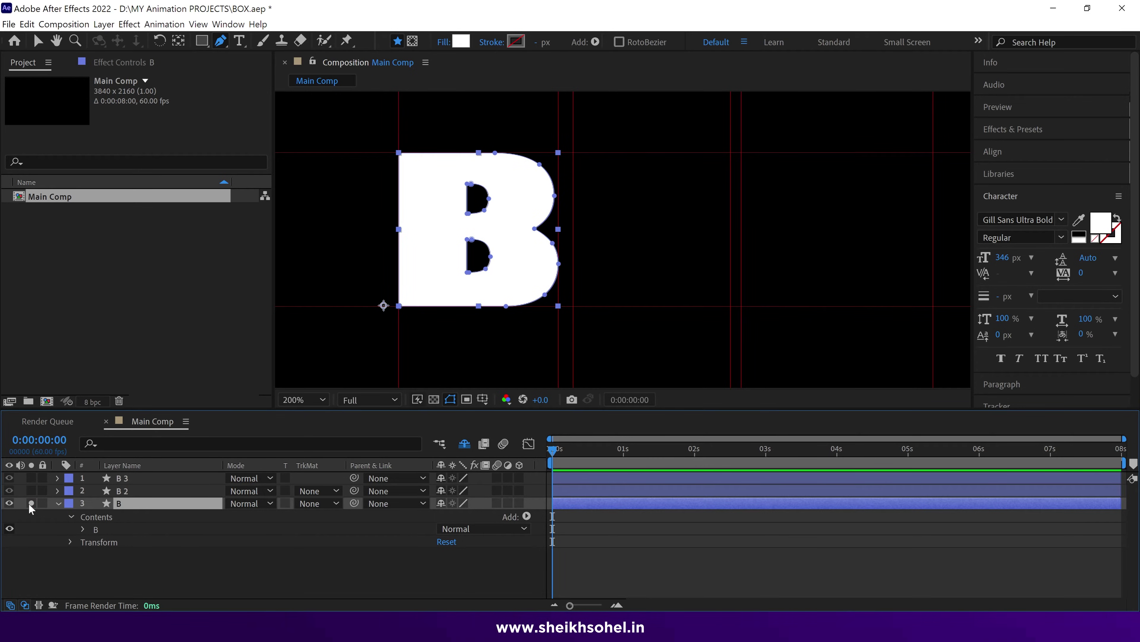
click(31, 503)
click(58, 503)
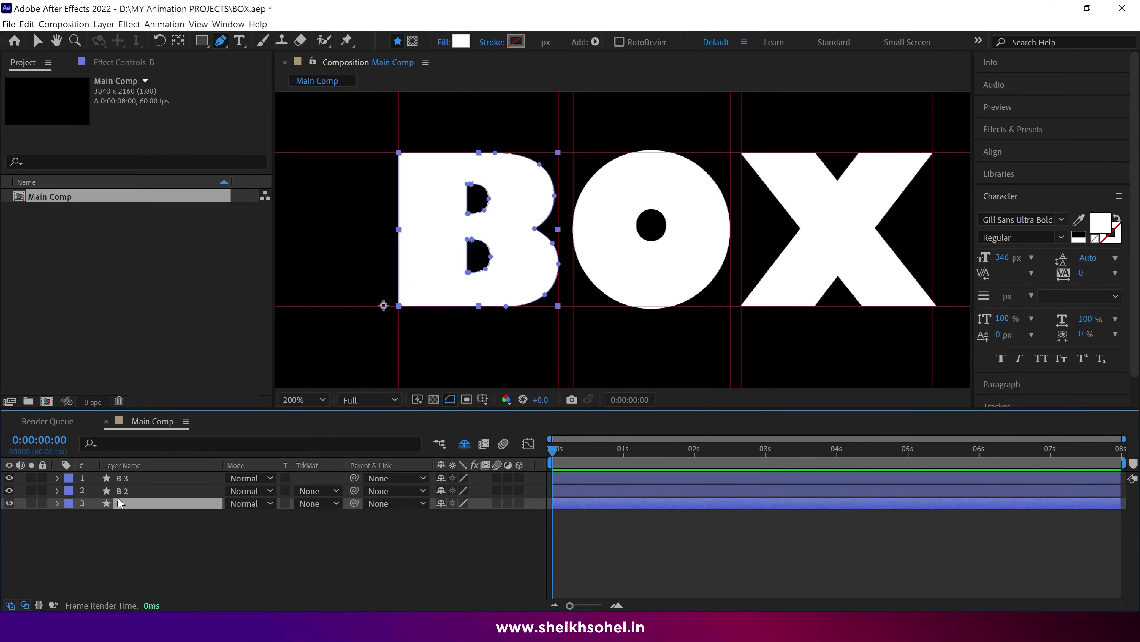
Step: Rename the B 2 layer as O
click(140, 491)
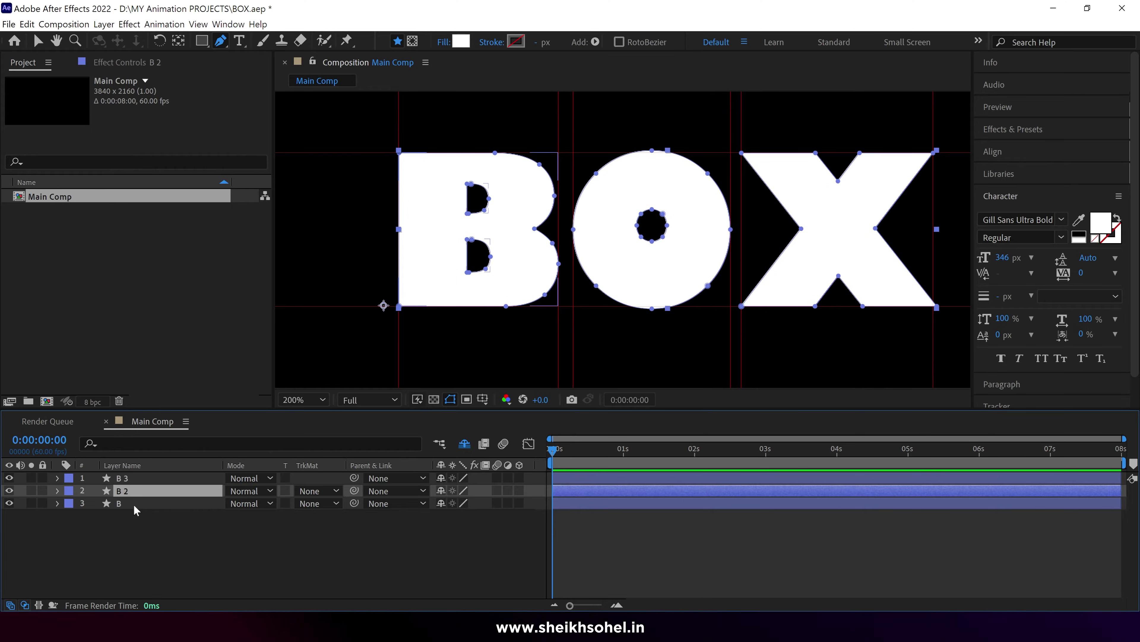
key(Caps_Lock)
key(Return)
text(O)
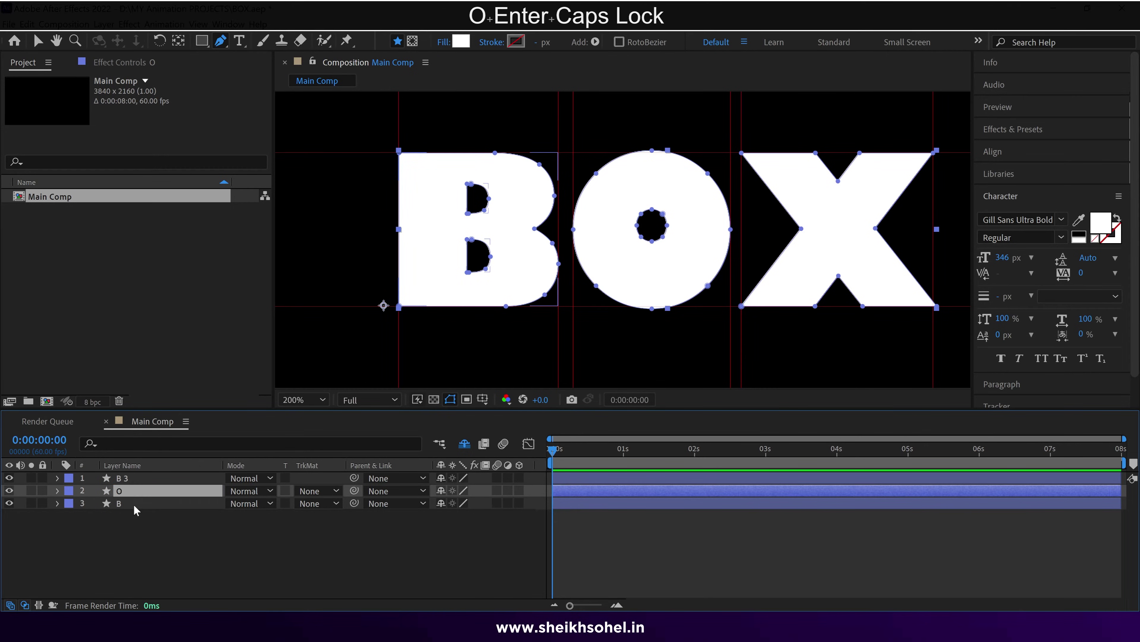
Step: Delete the B and X shape groups from the O layer's contents
click(58, 491)
click(71, 503)
key(ctrl+a)
ctrl+click(103, 530)
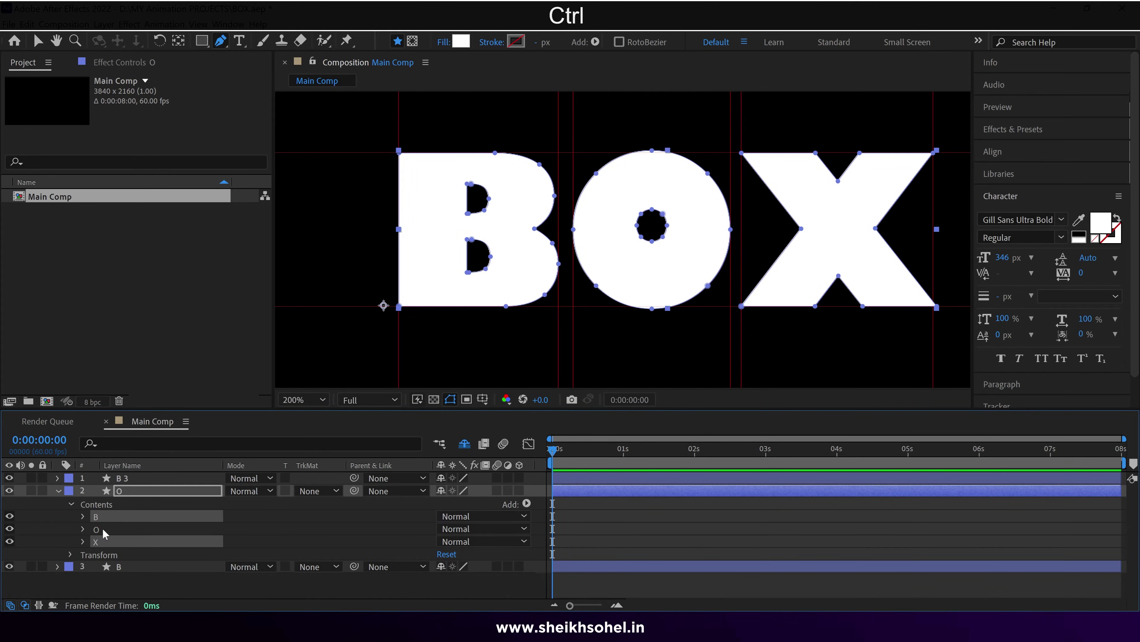
key(BackSpace)
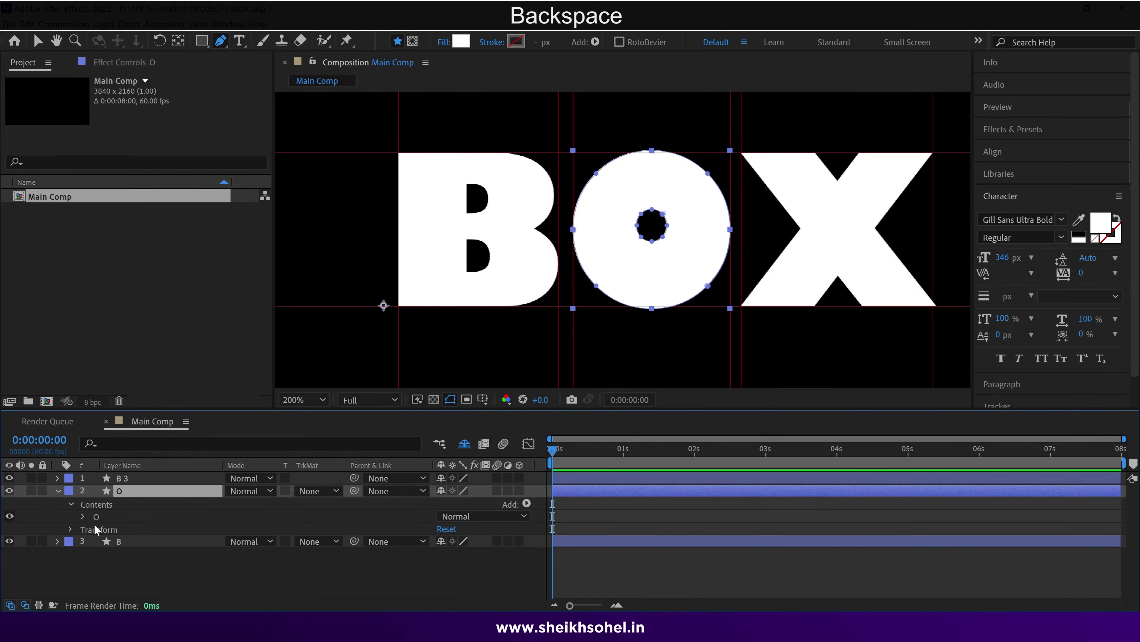
Step: Check the O layer on its own in solo, and restore the view of all letters
click(31, 490)
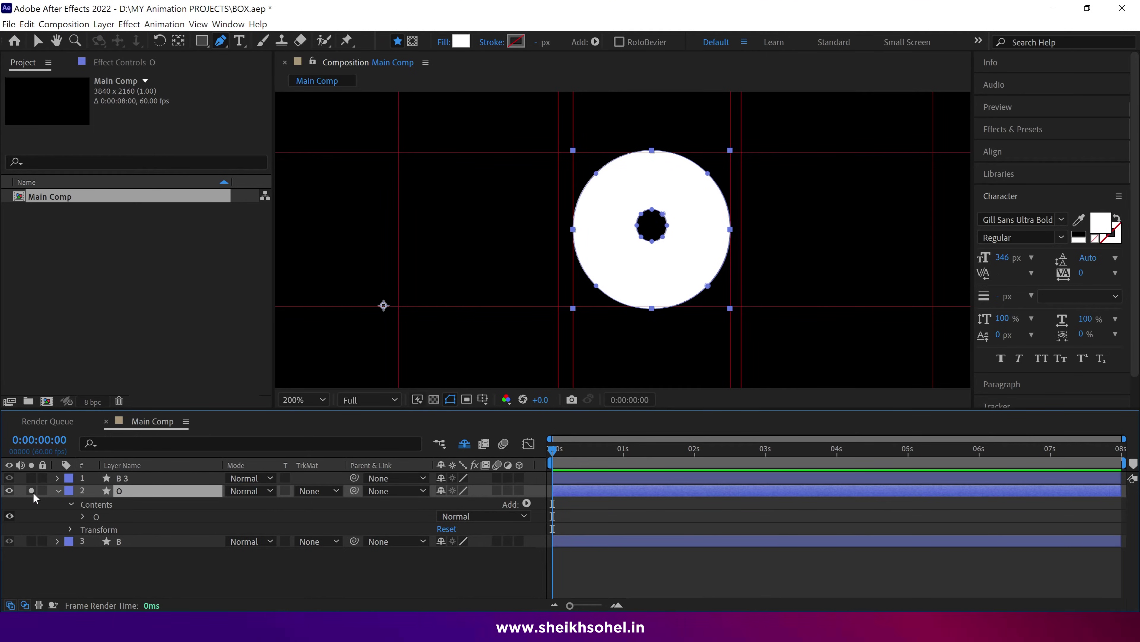
click(32, 491)
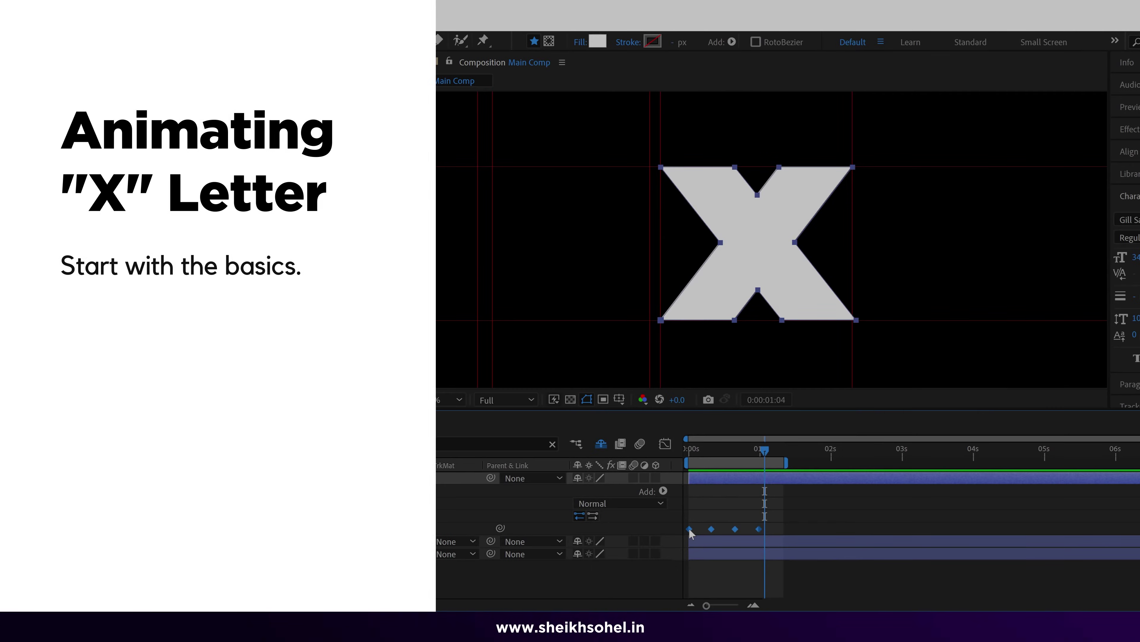
right_click(557, 531)
mouse_move(719, 521)
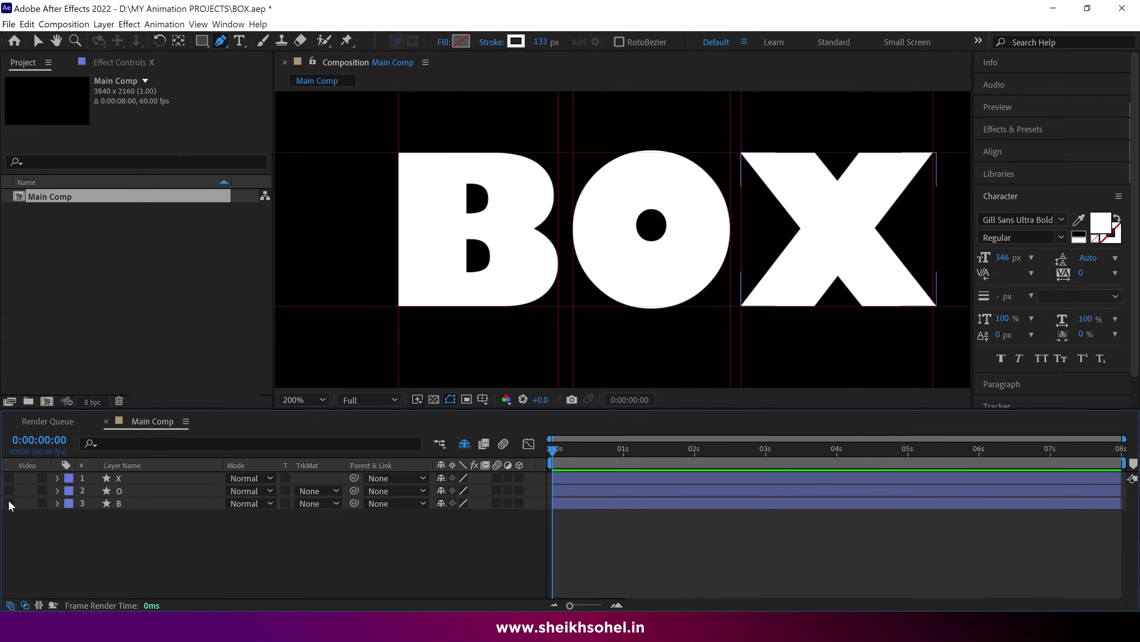
Step: Make the B, O and X layers visible one after another
click(9, 503)
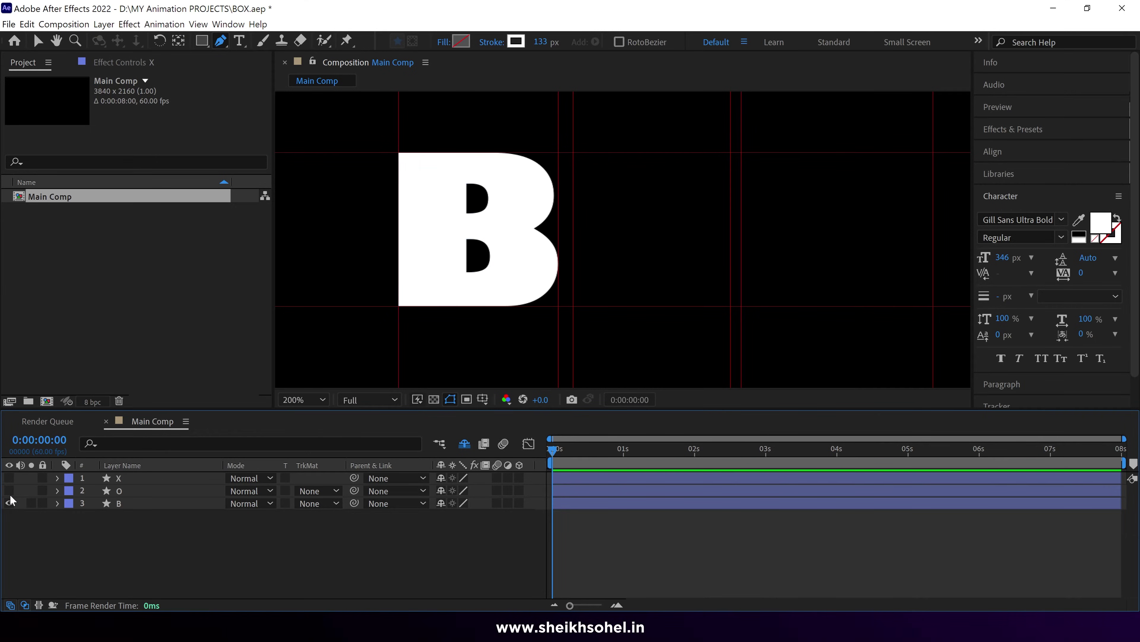
click(9, 490)
click(9, 478)
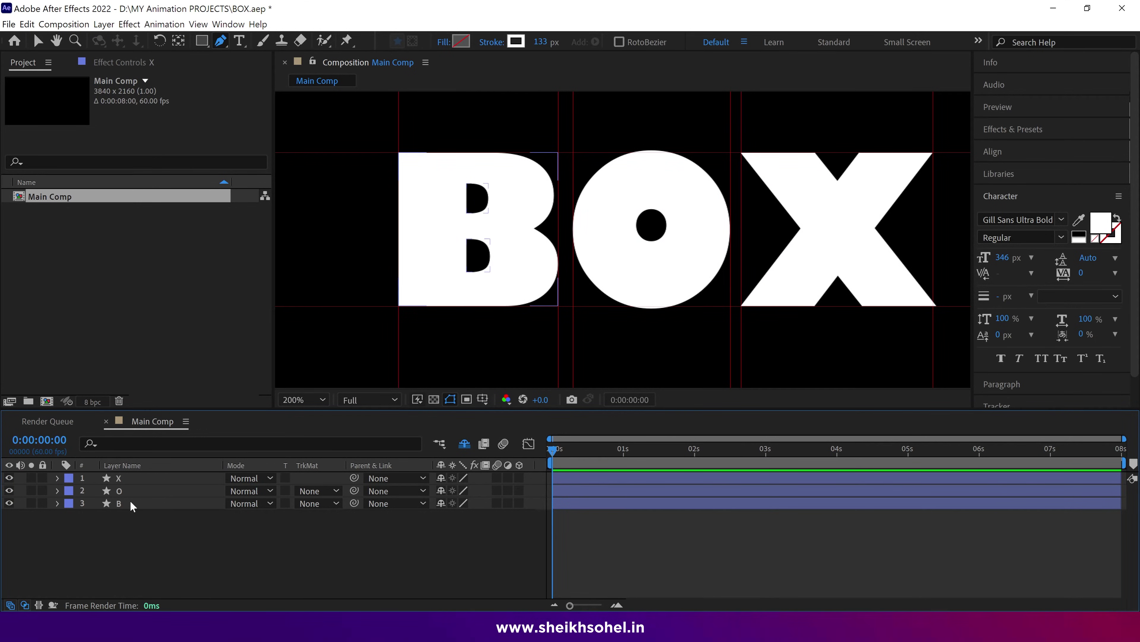
Step: Select the X layer and isolate it in solo
click(132, 478)
scroll(557, 279, up, 2)
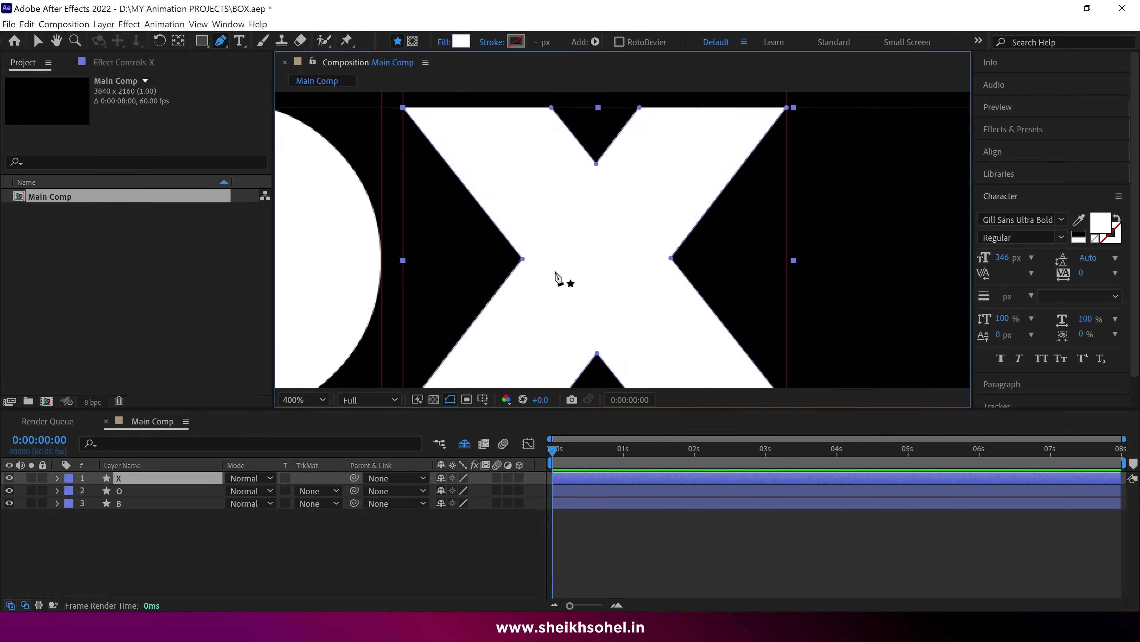
click(30, 478)
scroll(566, 290, down, 2)
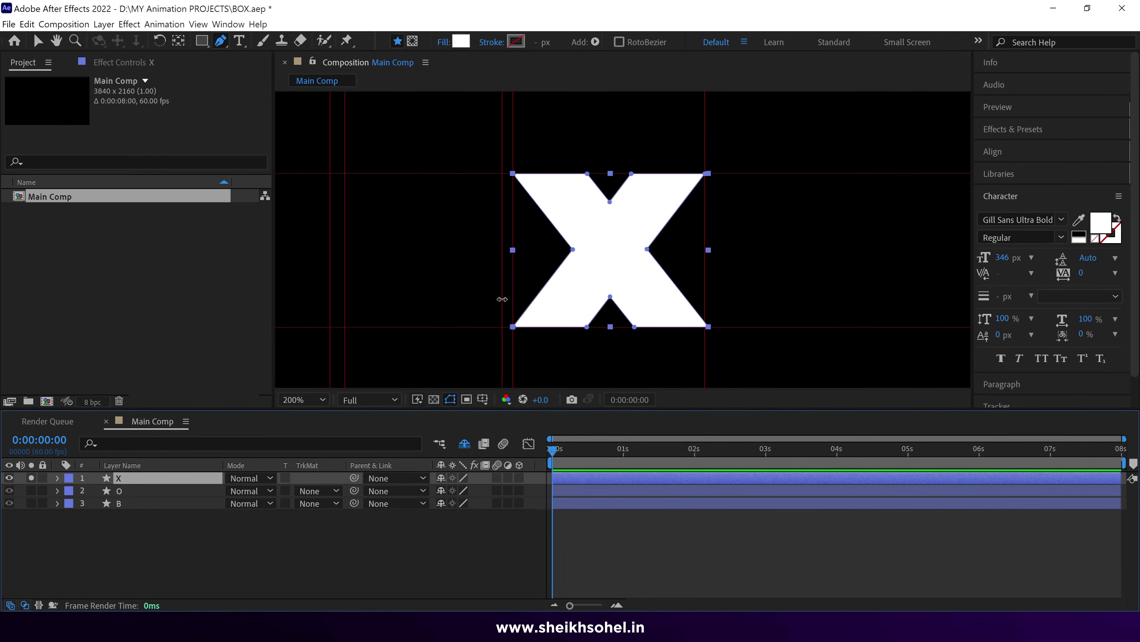
Step: Filter the timeline properties by "path" and keyframe the X's Path at the start and at 0:00:00:59
click(160, 444)
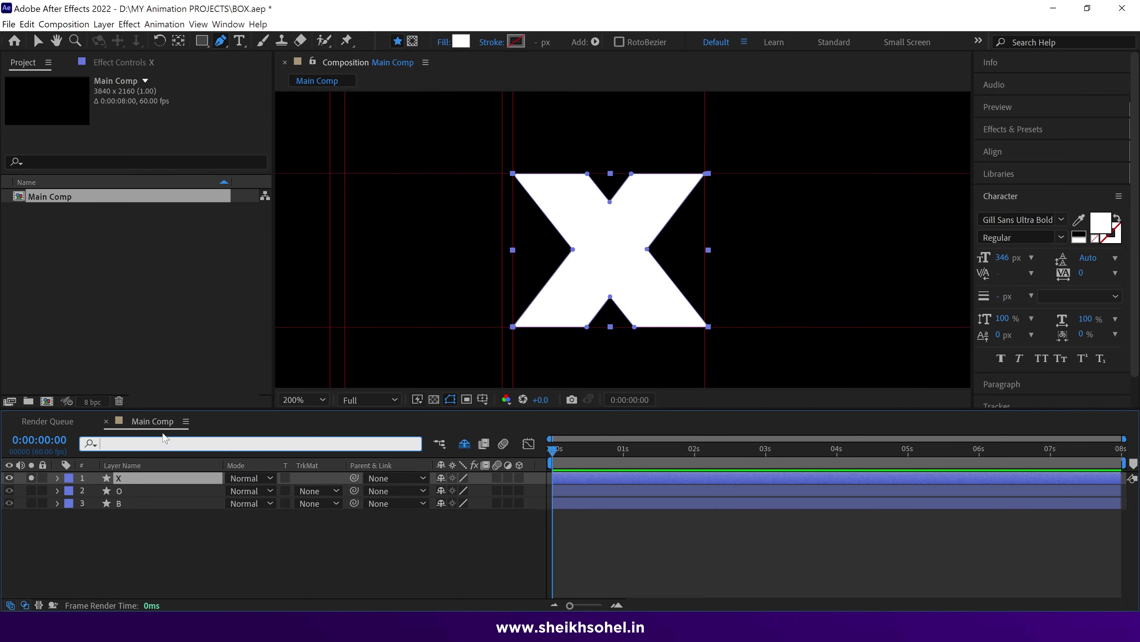
text(path)
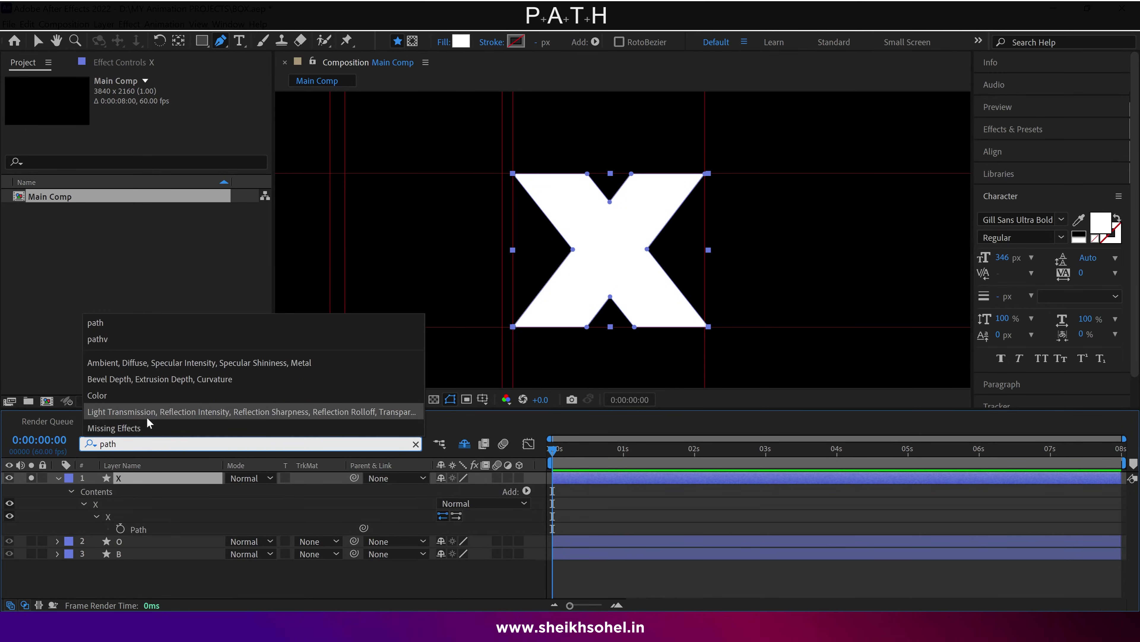
click(150, 528)
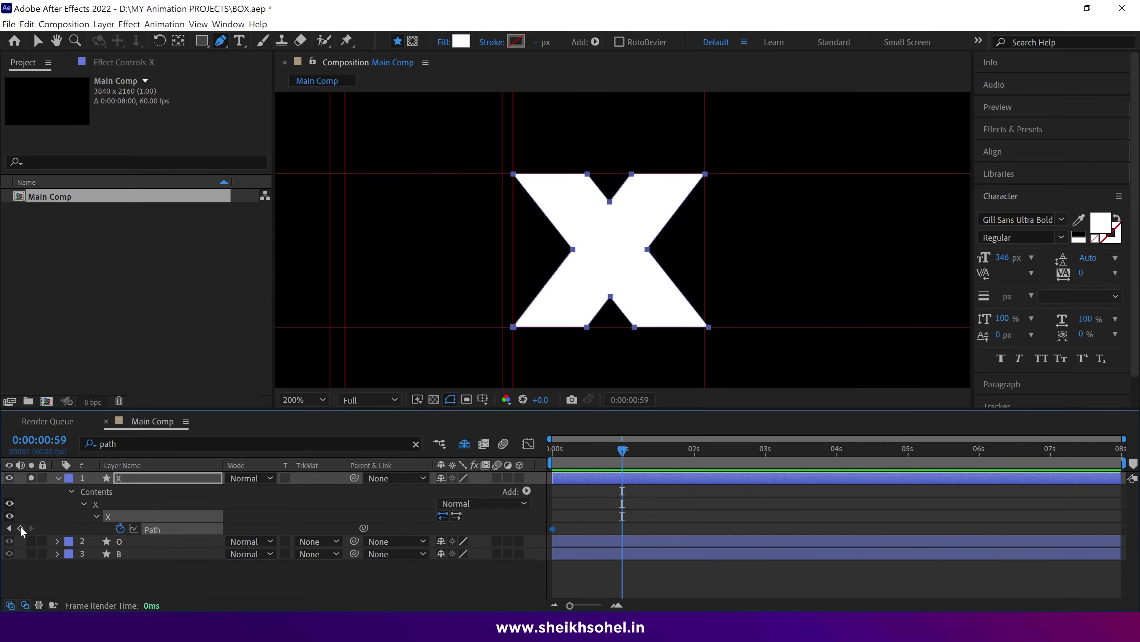
Step: Try pulling the X's upper-left corner point inward at the first frame and play back the path change
drag(585, 453, 552, 457)
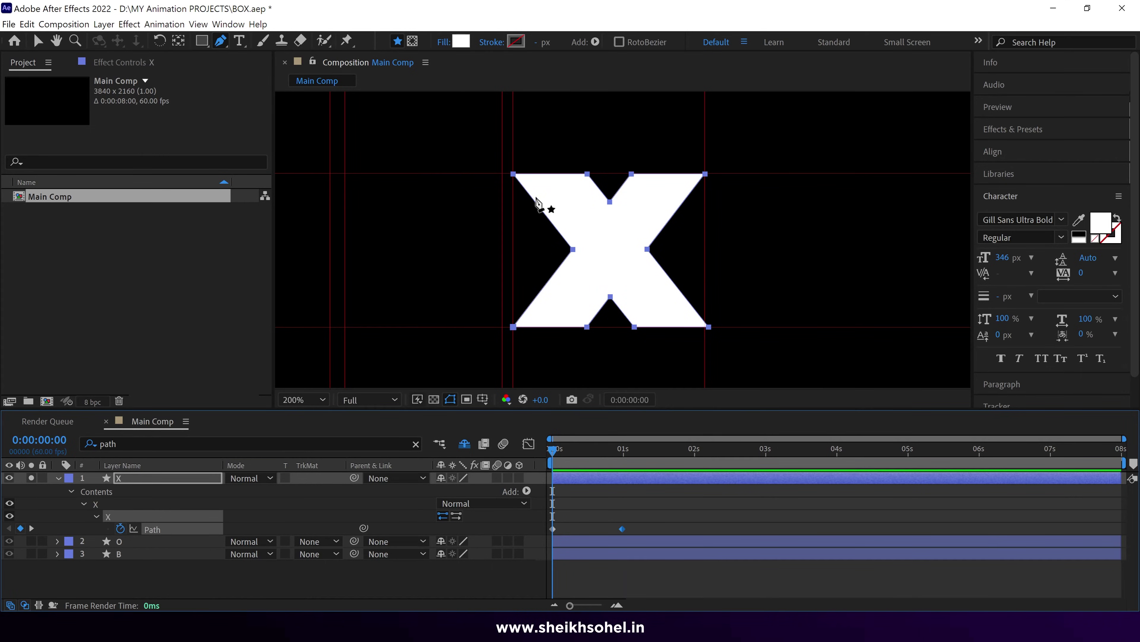
drag(514, 175, 565, 224)
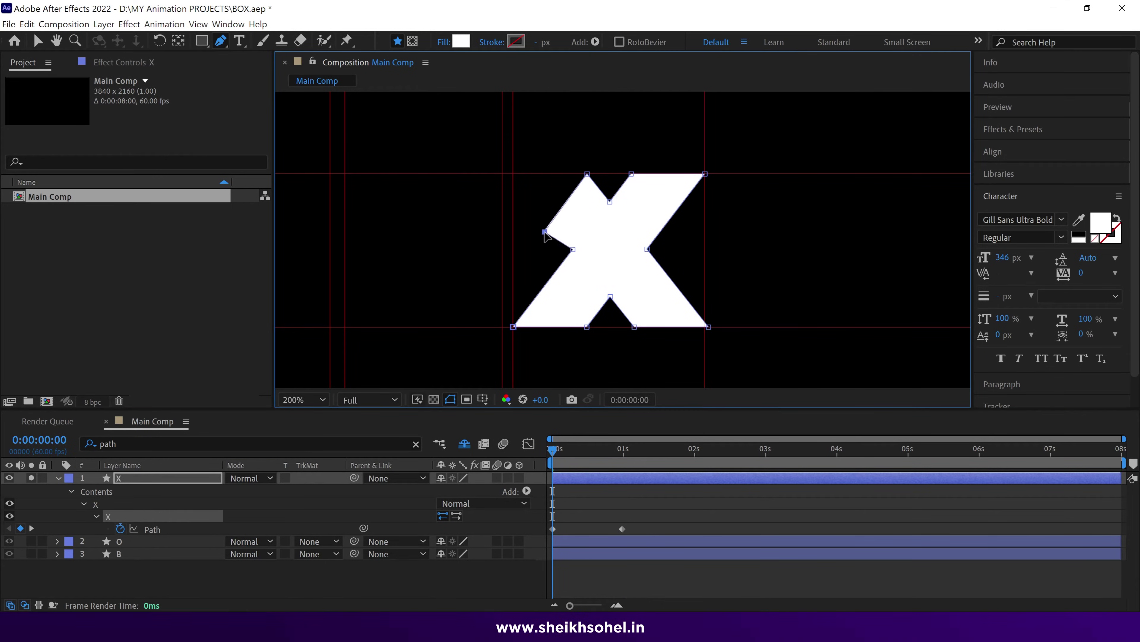
click(553, 528)
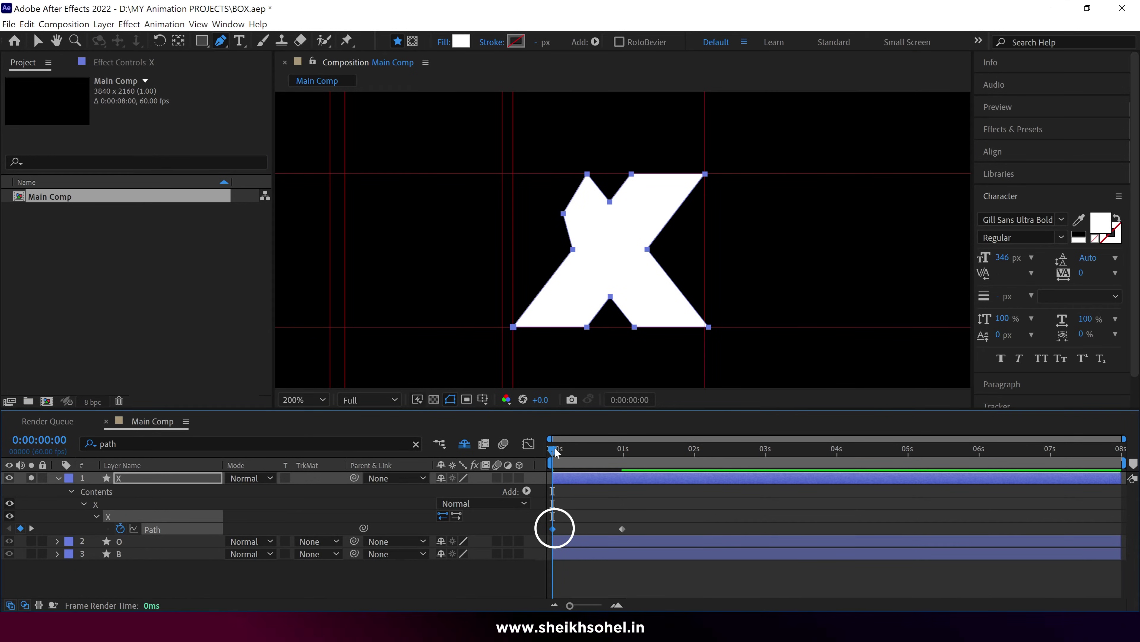
click(576, 451)
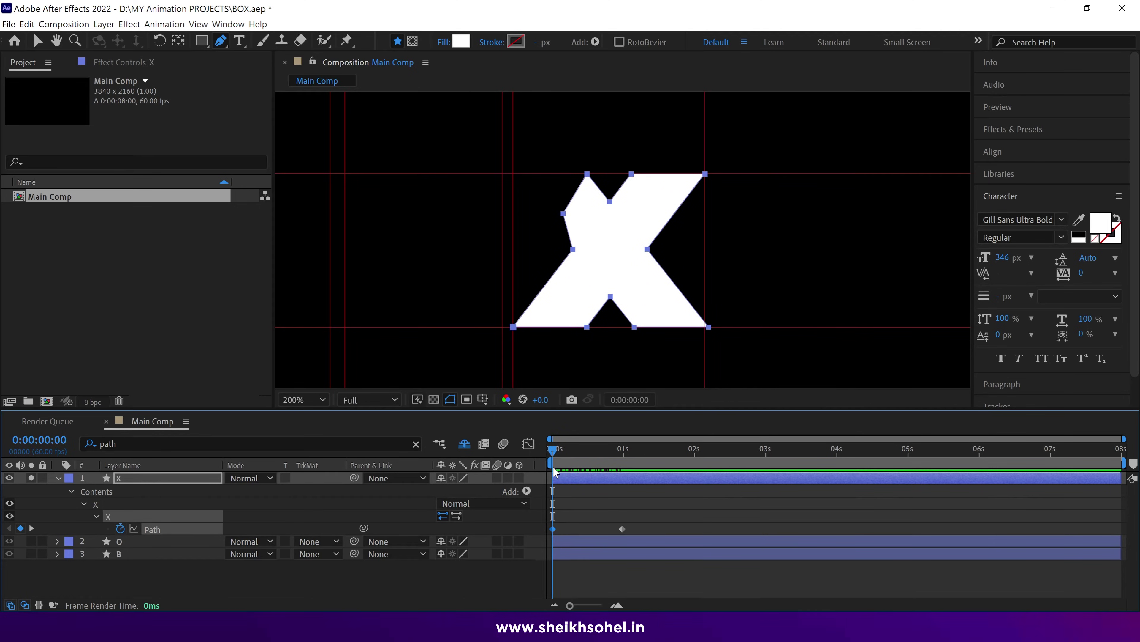
Step: Try moving several of the X's path points at 0:00:00:26 and scrub through the morph
click(213, 485)
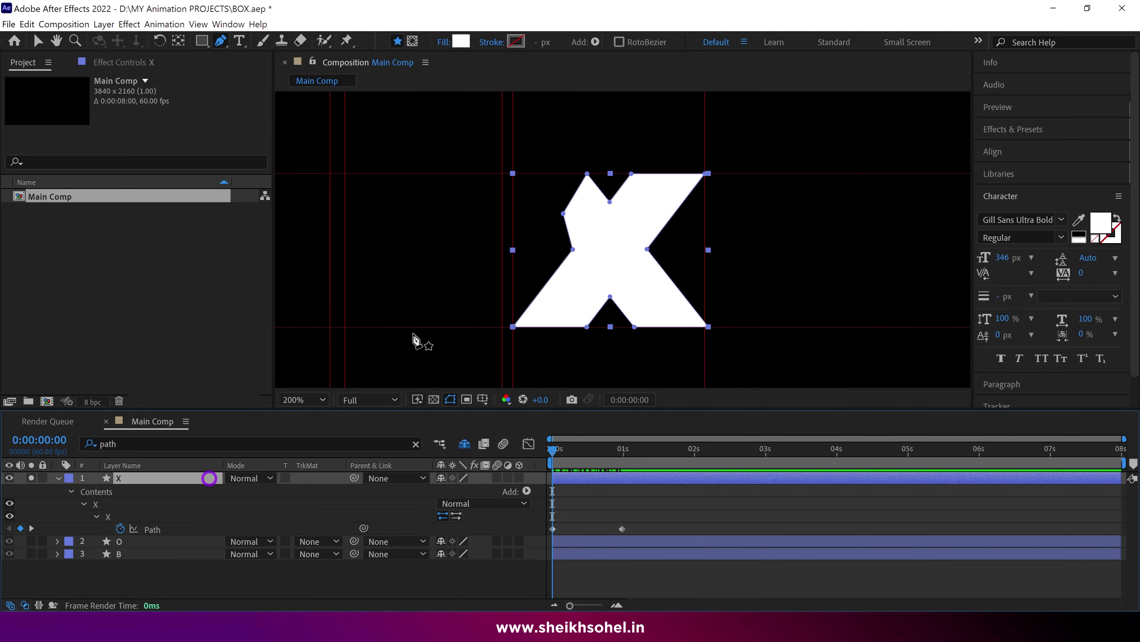
click(631, 176)
drag(630, 176, 748, 269)
drag(546, 459, 584, 456)
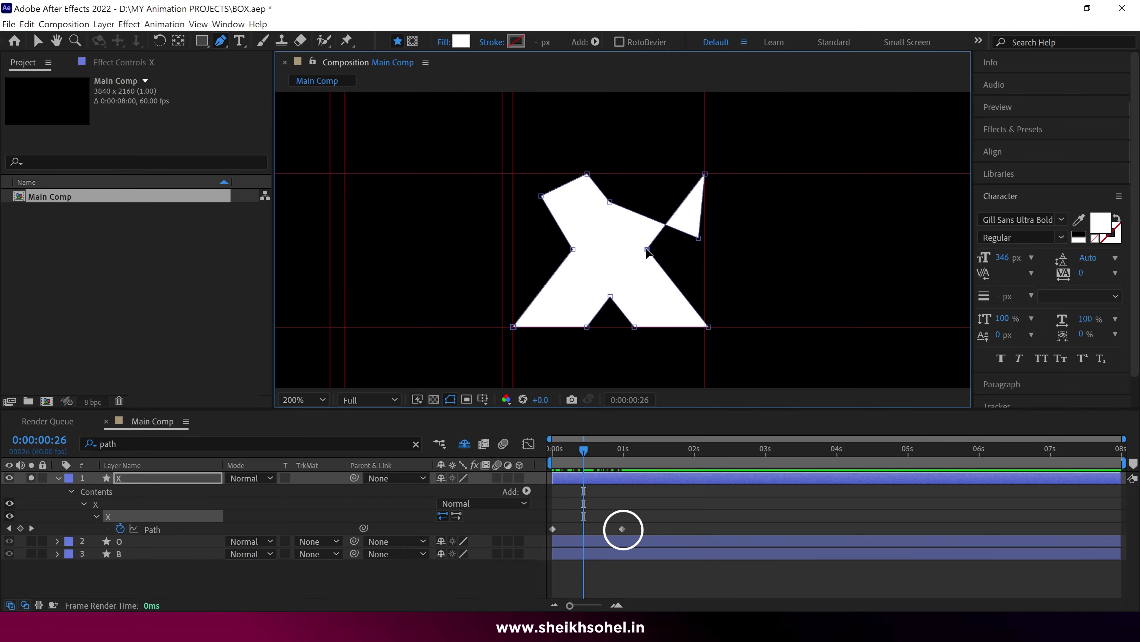
drag(648, 248, 782, 249)
drag(699, 238, 652, 160)
drag(555, 450, 642, 458)
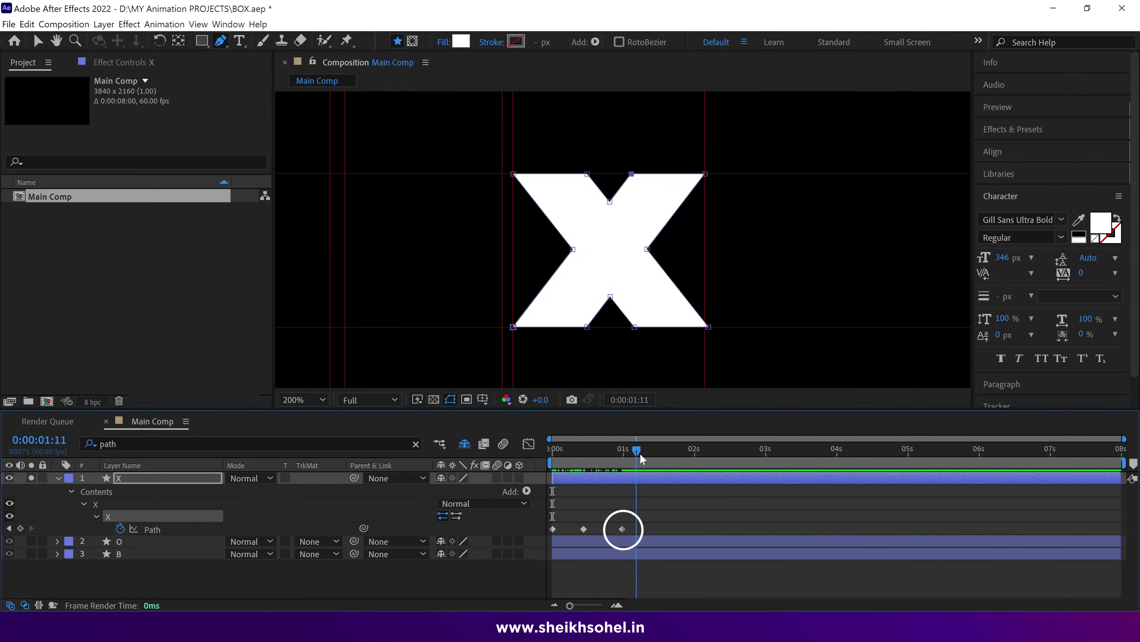
Step: Delete the first two Path keyframes of the X and add a fresh keyframe with the original letter shape at the start
click(622, 528)
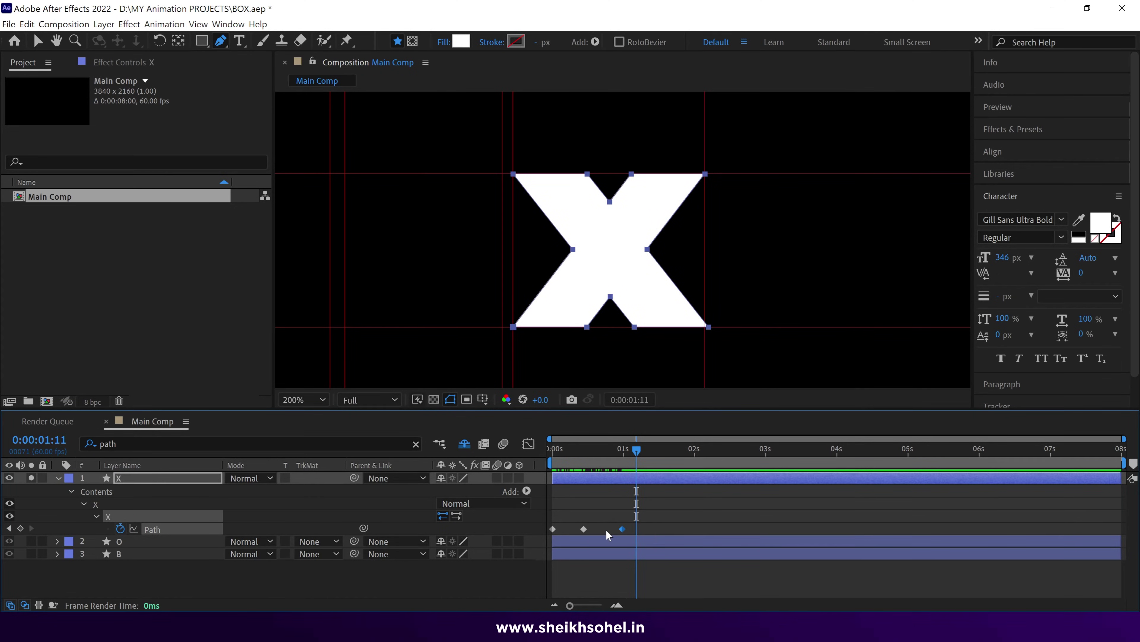
click(584, 529)
key(ctrl+z)
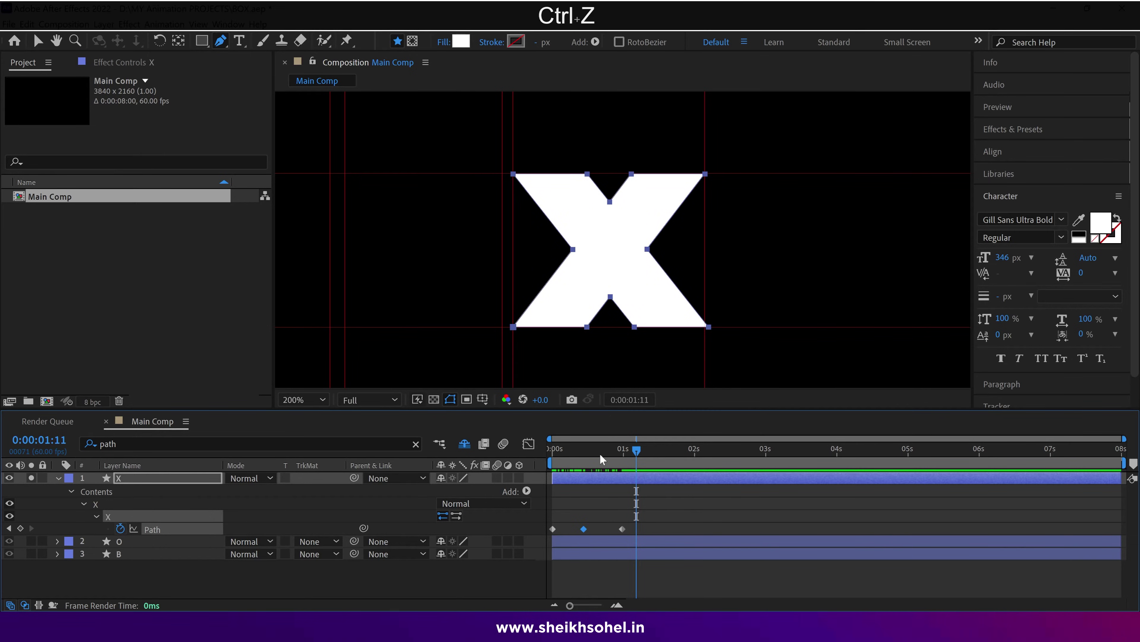
drag(600, 510, 527, 539)
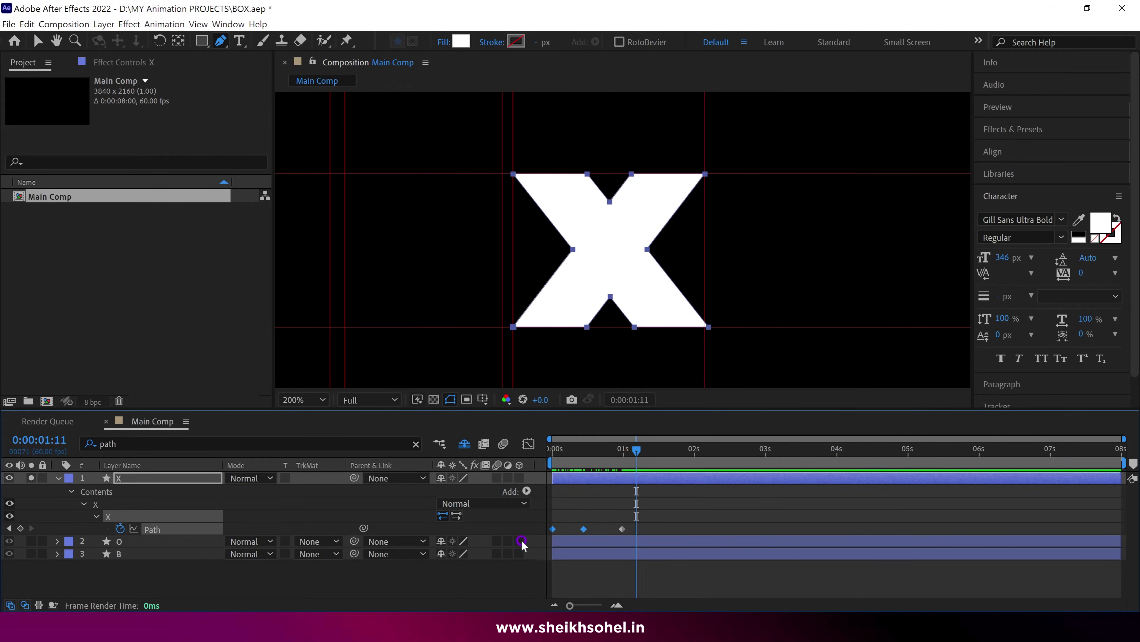
key(BackSpace)
drag(593, 448, 535, 460)
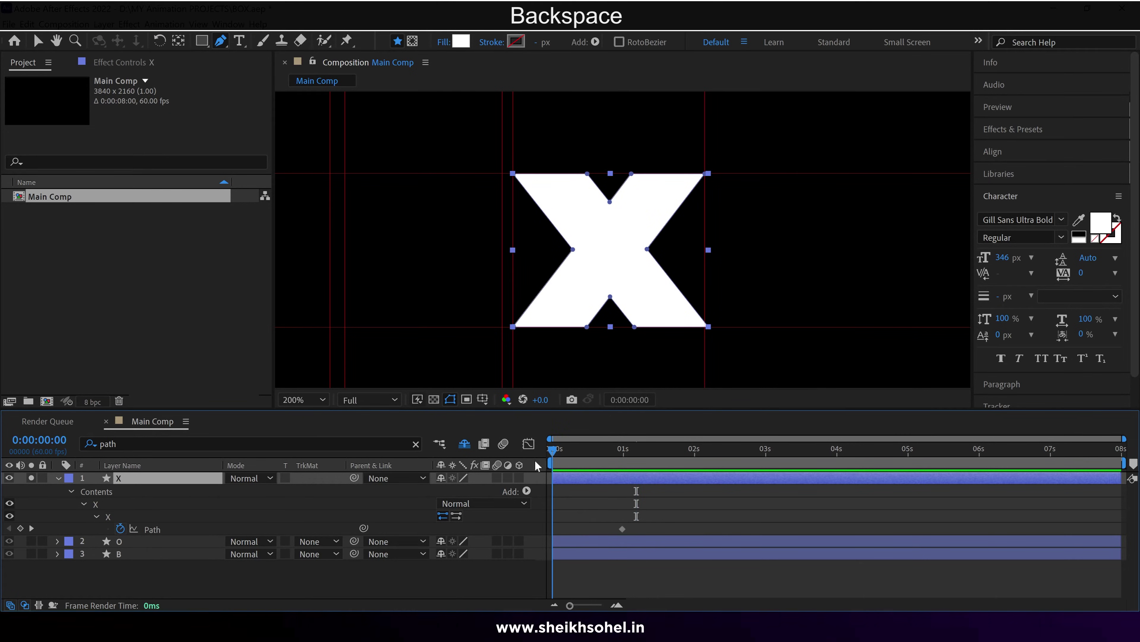
click(21, 529)
key(ctrl+v)
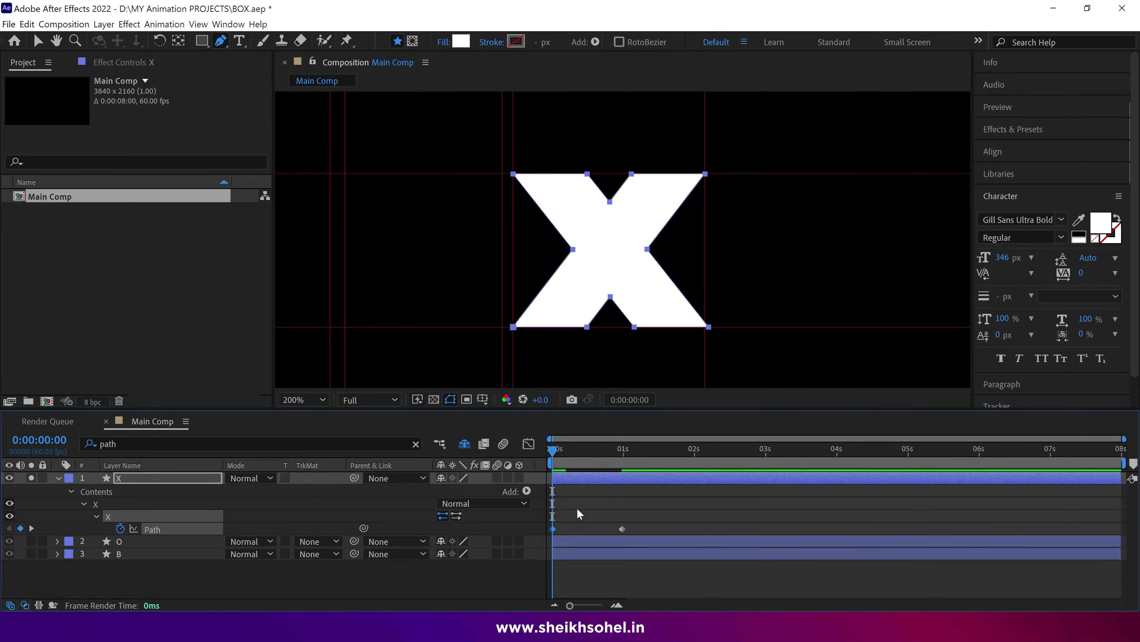
Step: Reshape the X at the first frame into a solid rectangle by aligning its inner and side points with the guides
key(grave)
key(period)
key(period)
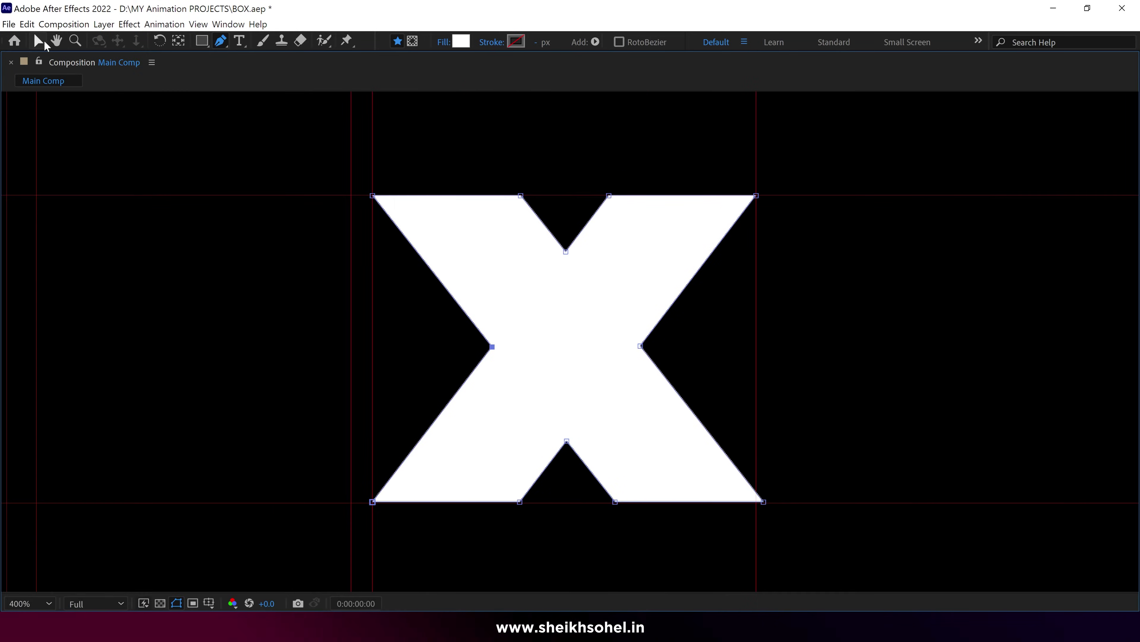
click(43, 40)
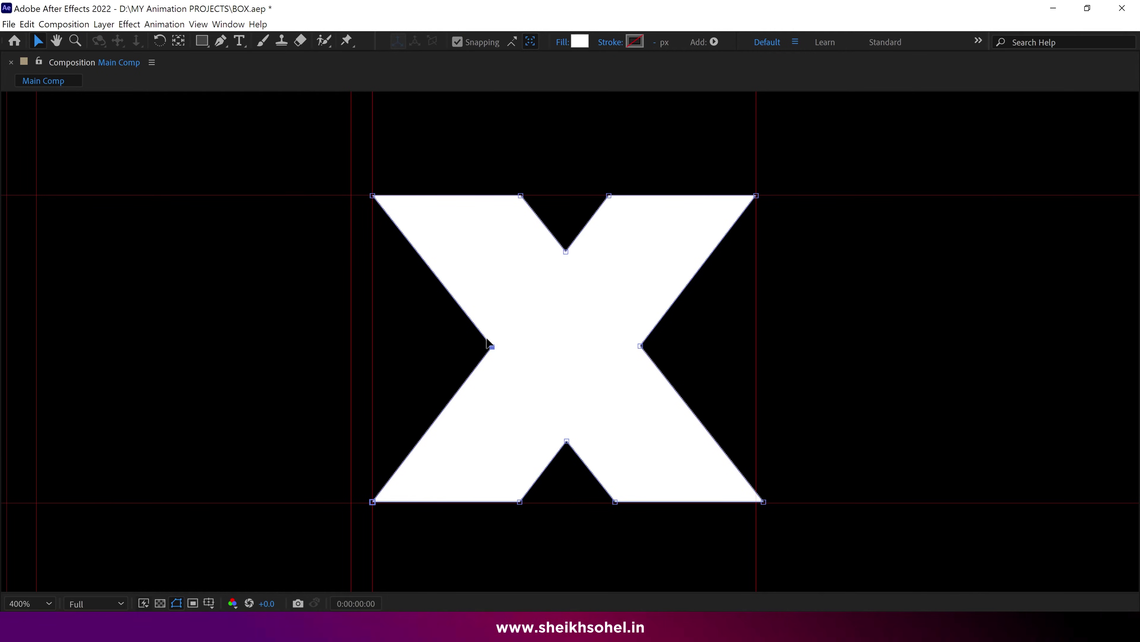
key(g)
drag(492, 347, 388, 348)
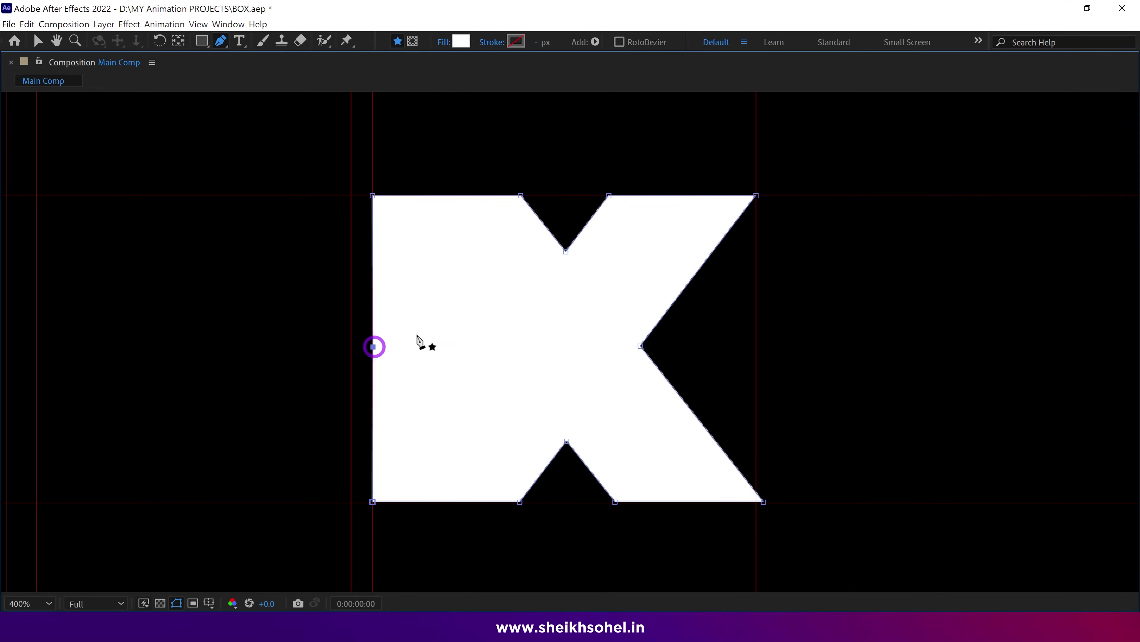
drag(641, 346, 756, 334)
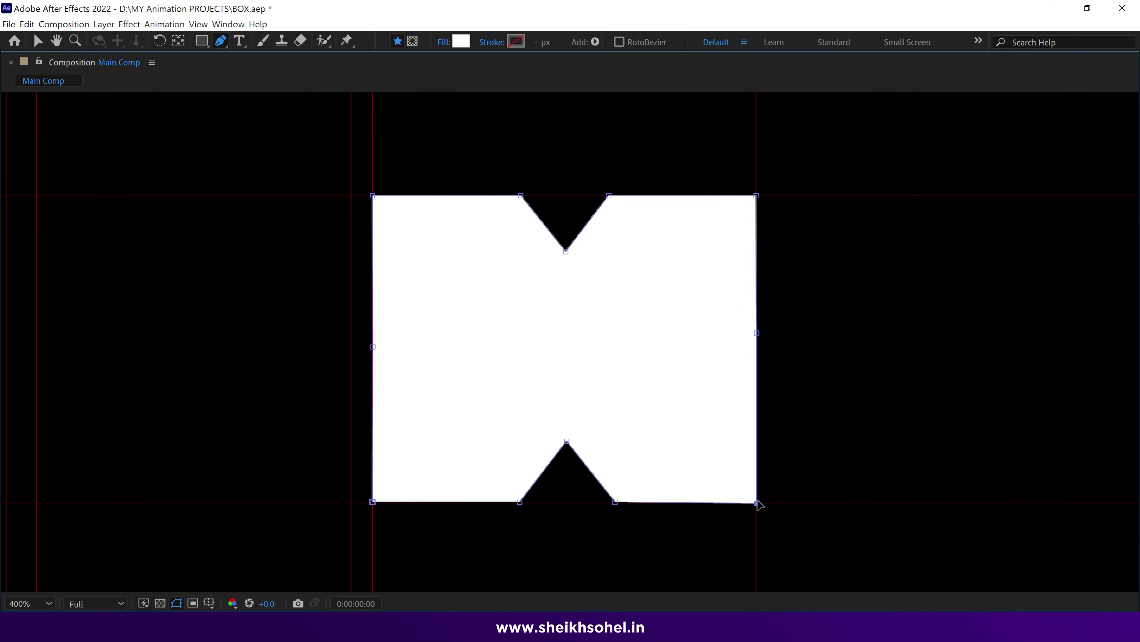
drag(565, 251, 561, 195)
key(grave)
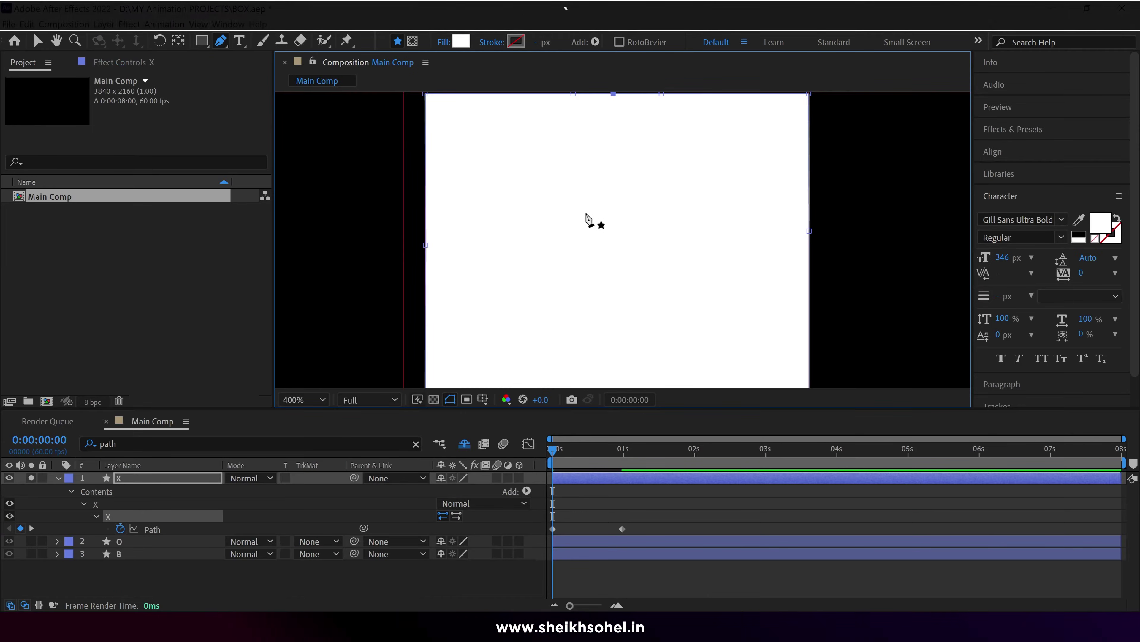
key(comma)
Step: End the work area at 0:00:01:19 and preview the rectangle-to-X morph
key(Page_Down)
drag(586, 467, 637, 481)
key(n)
key(space)
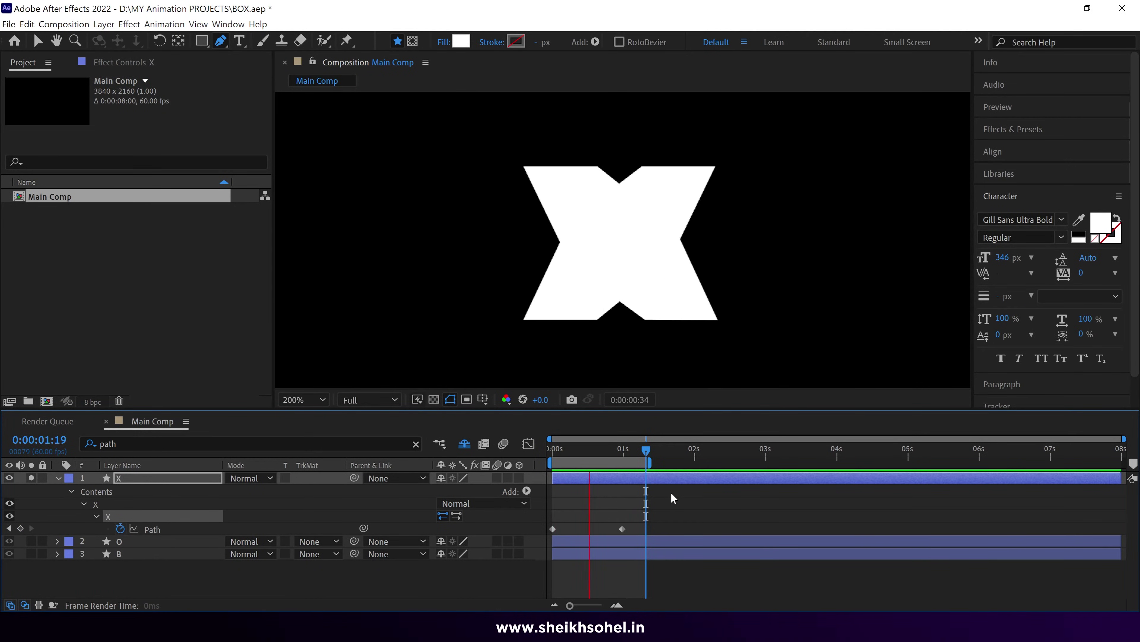
Step: Copy the X's last Path keyframe to 0:00:00:30
drag(628, 451, 588, 463)
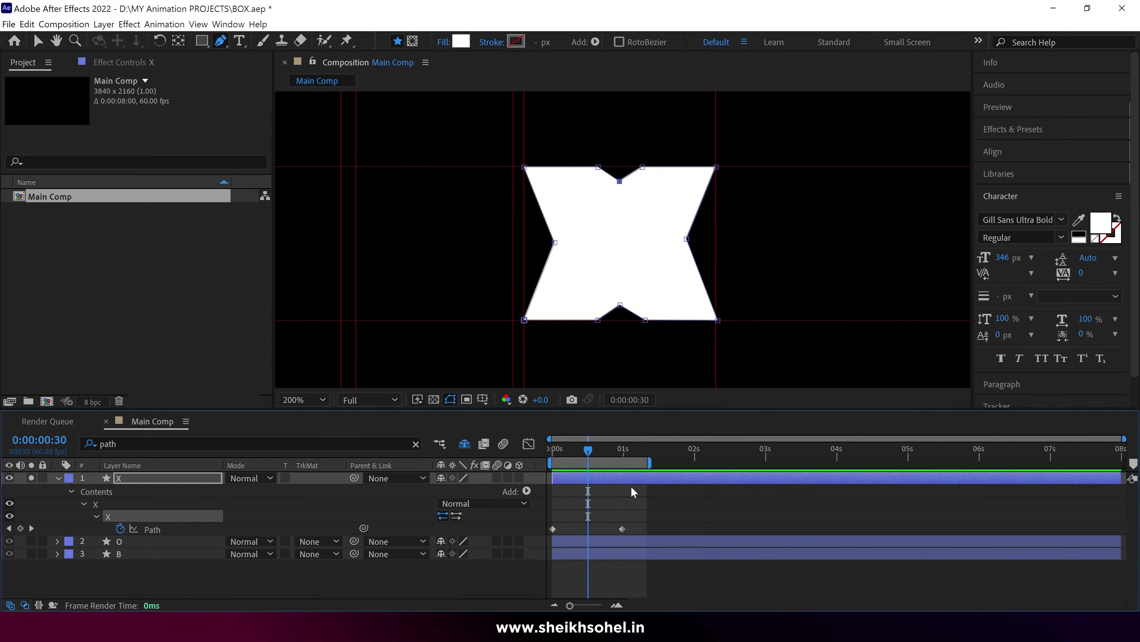
drag(648, 518, 612, 543)
key(ctrl+c)
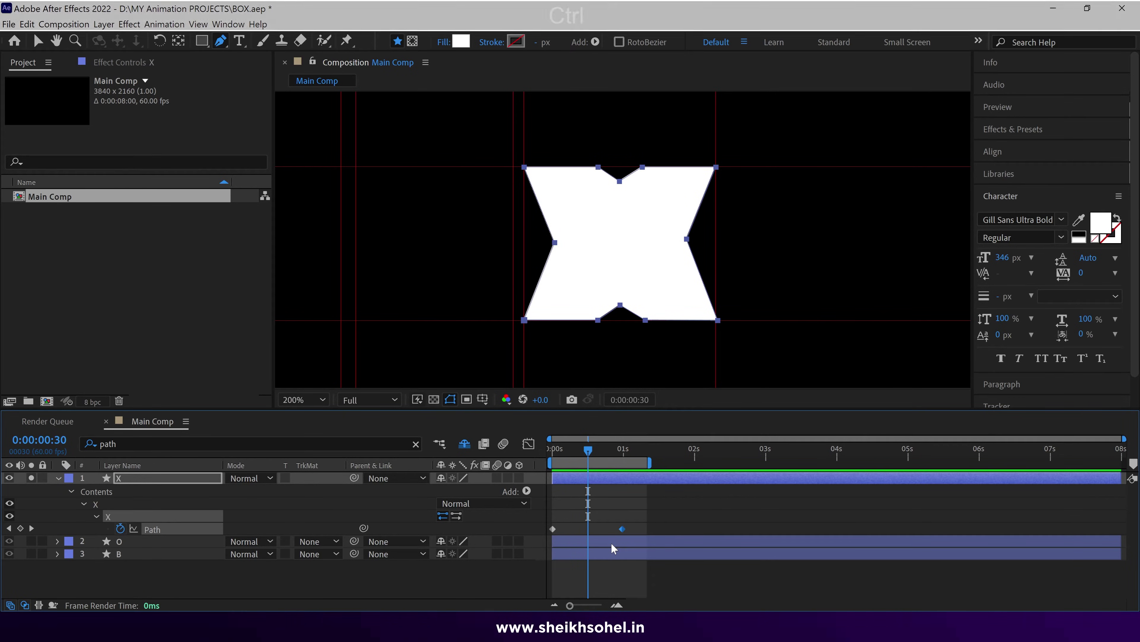
key(ctrl+v)
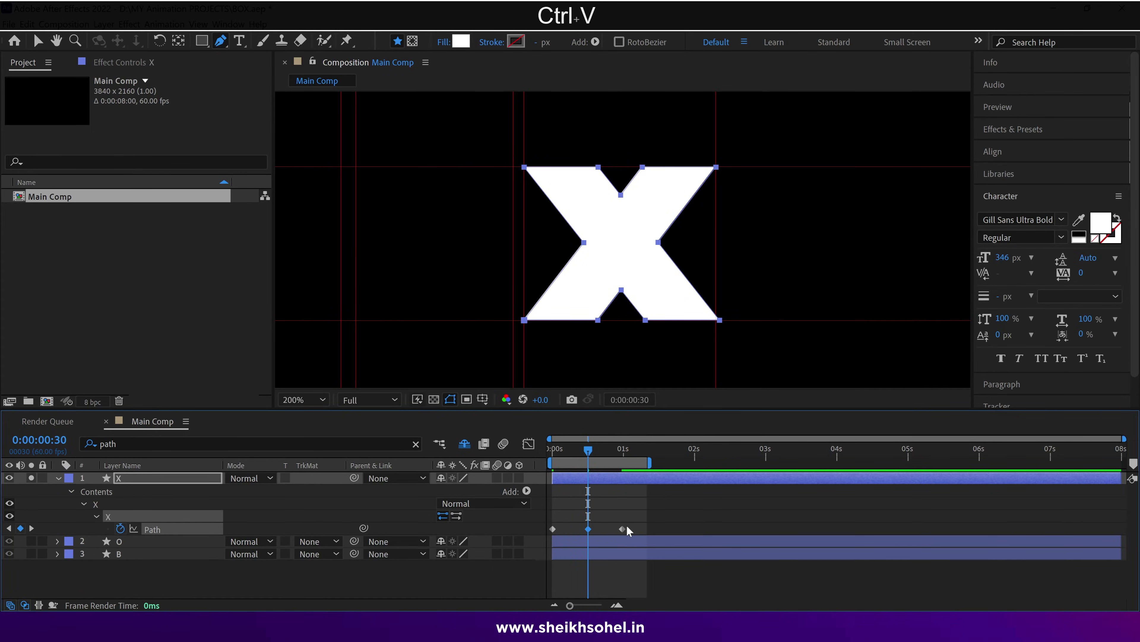
Step: Move the X's two side notch points slightly inward at 0:00:00:30 for an overshoot and preview the animation from the start
click(582, 241)
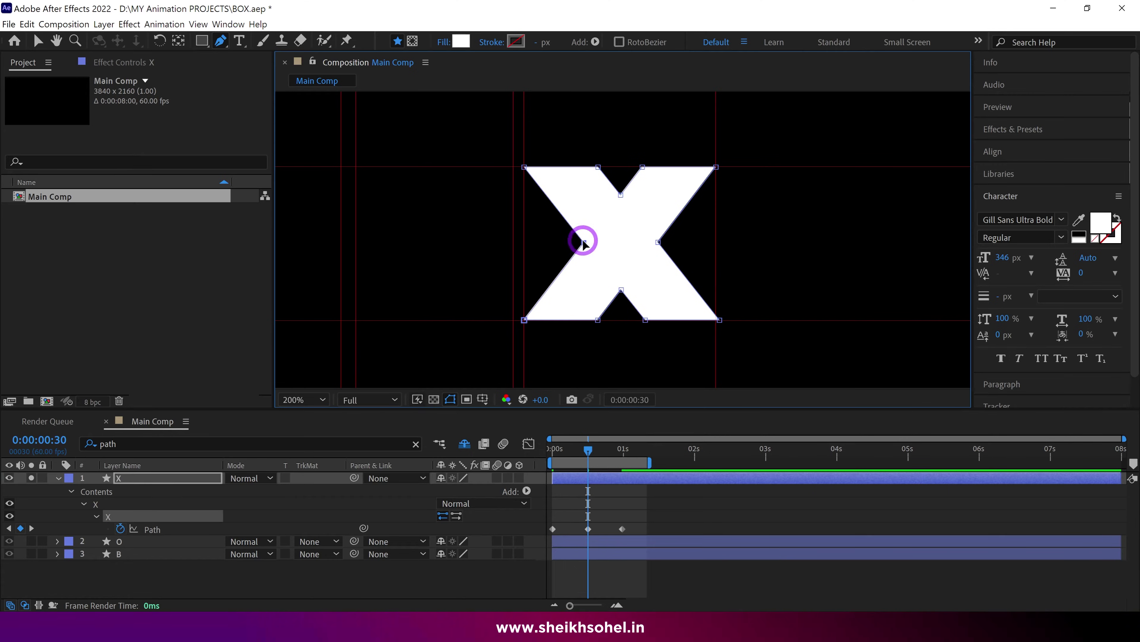
drag(583, 242, 647, 242)
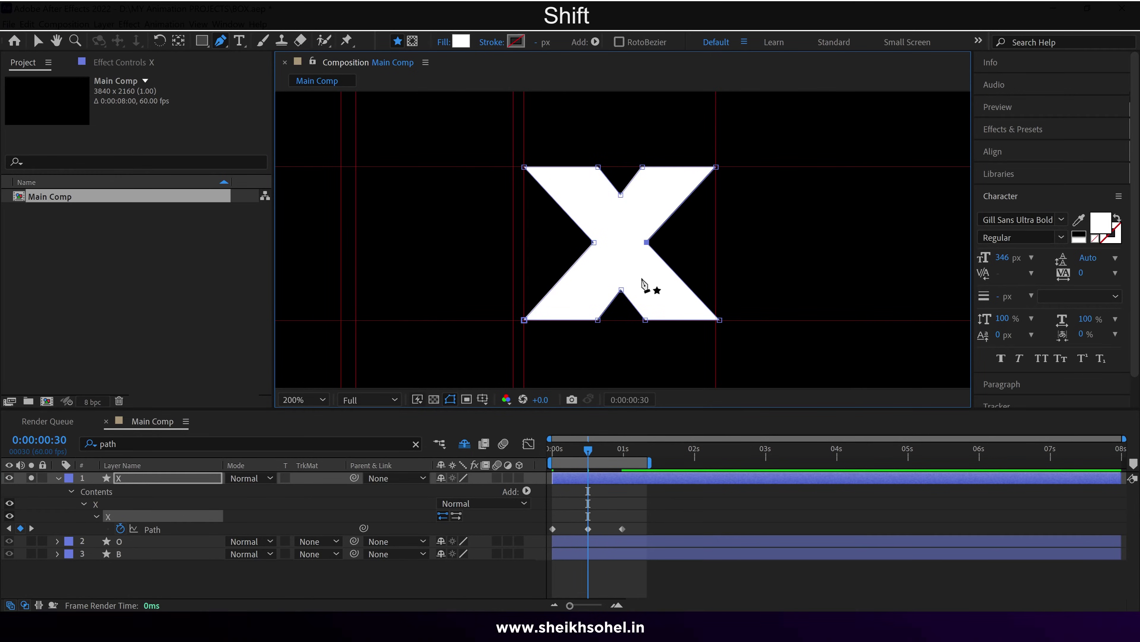
drag(588, 448, 536, 451)
key(space)
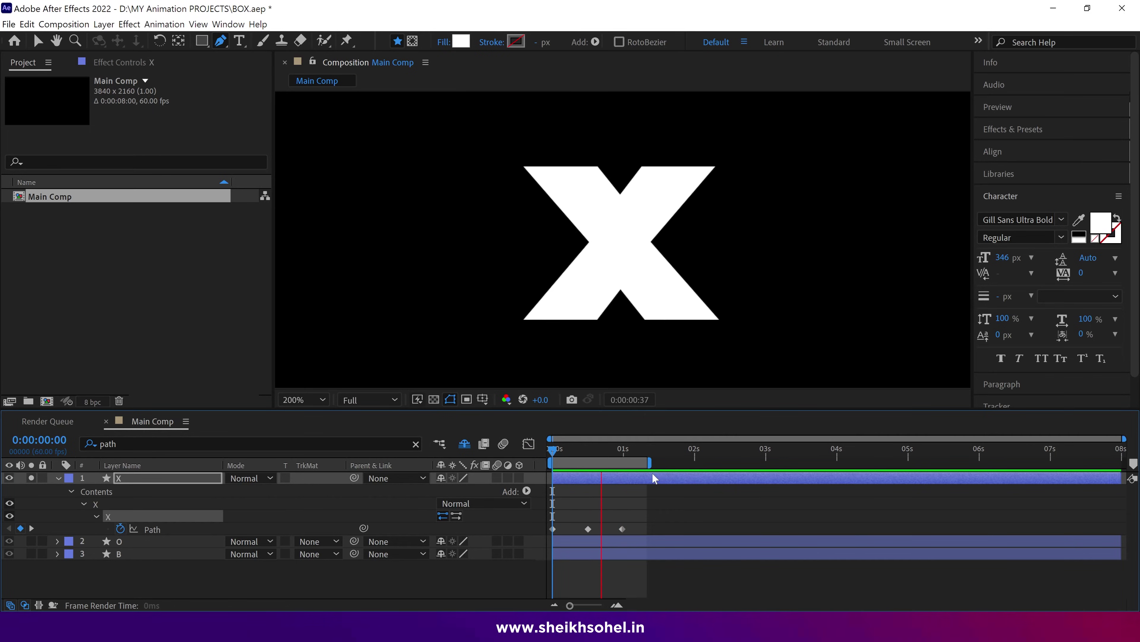
key(space)
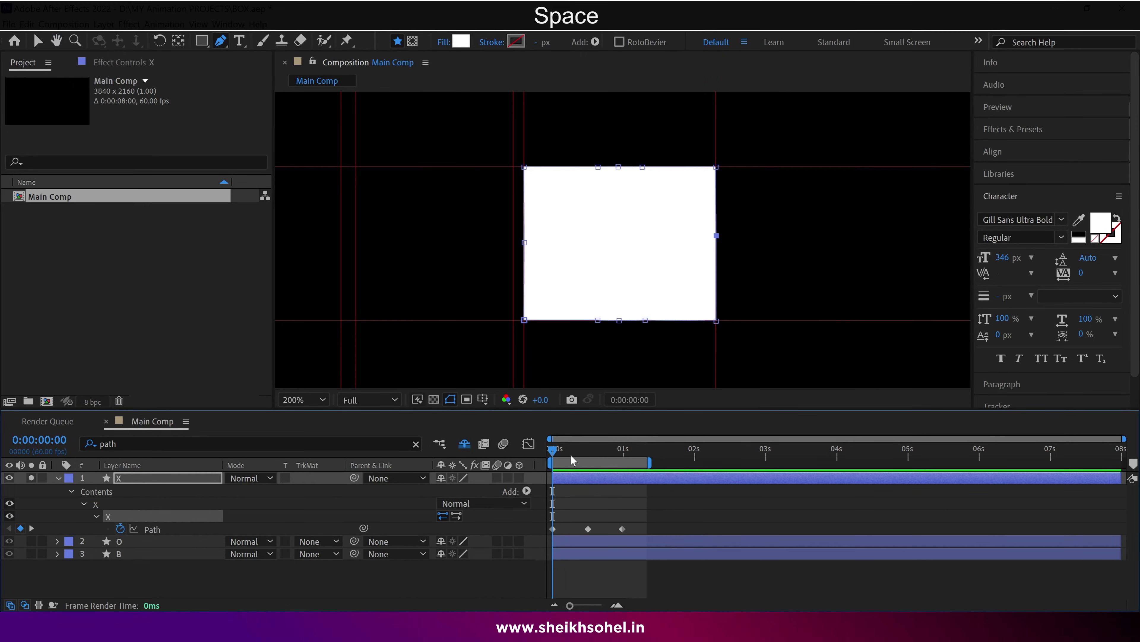
Step: Move the X's second Path keyframe earlier to about 0:00:00:19 and copy the last Path keyframe to 0:00:00:39
click(588, 528)
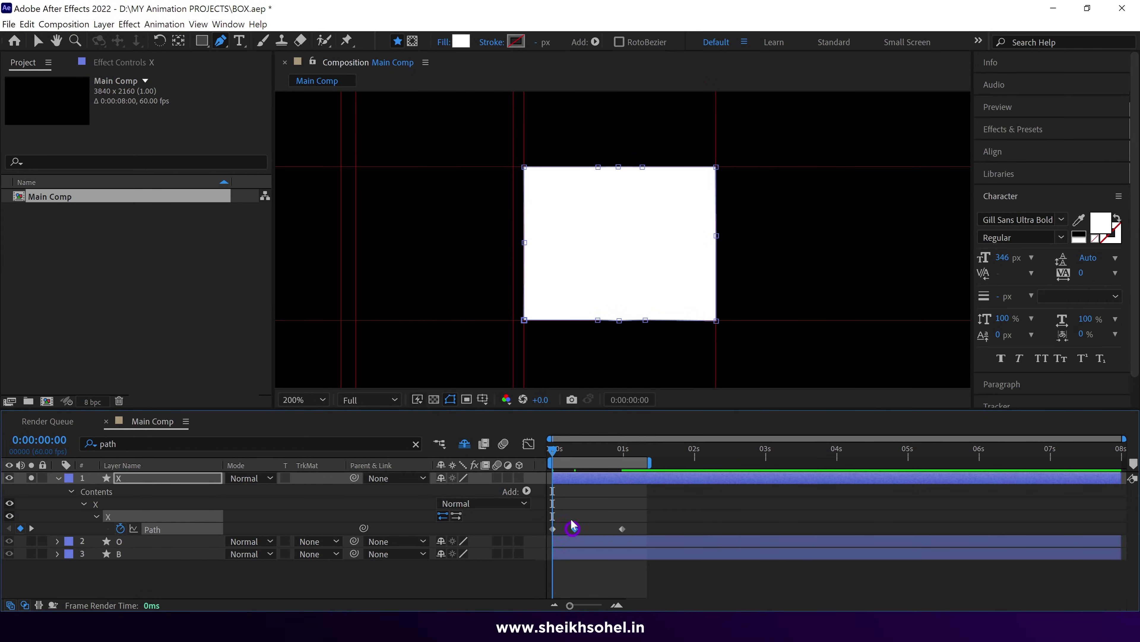
drag(557, 457, 596, 462)
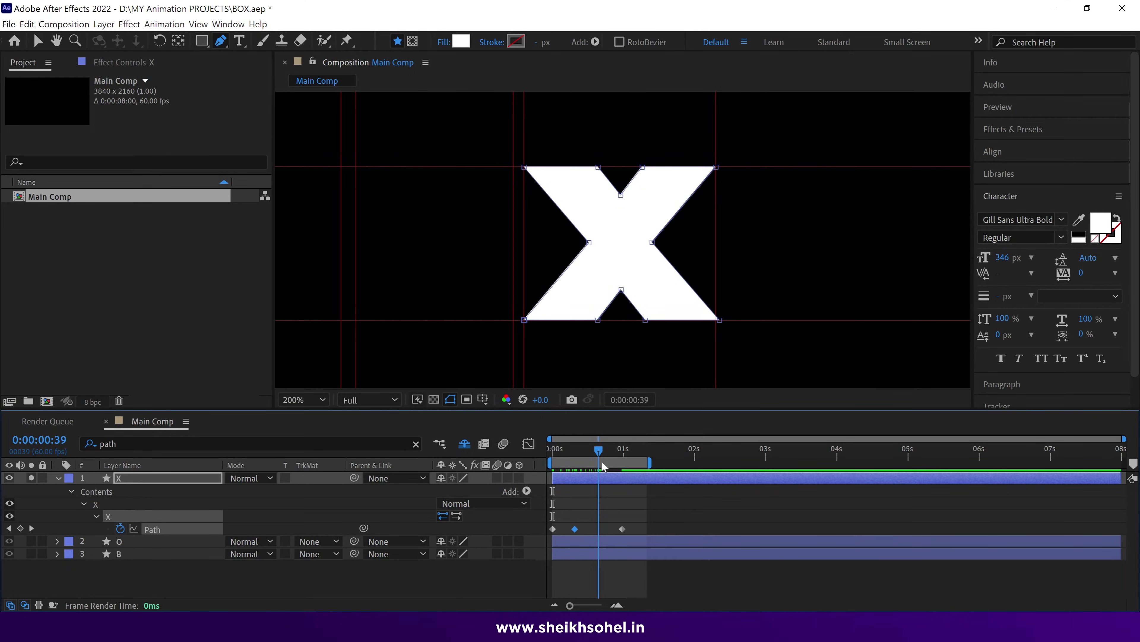
key(ctrl+c)
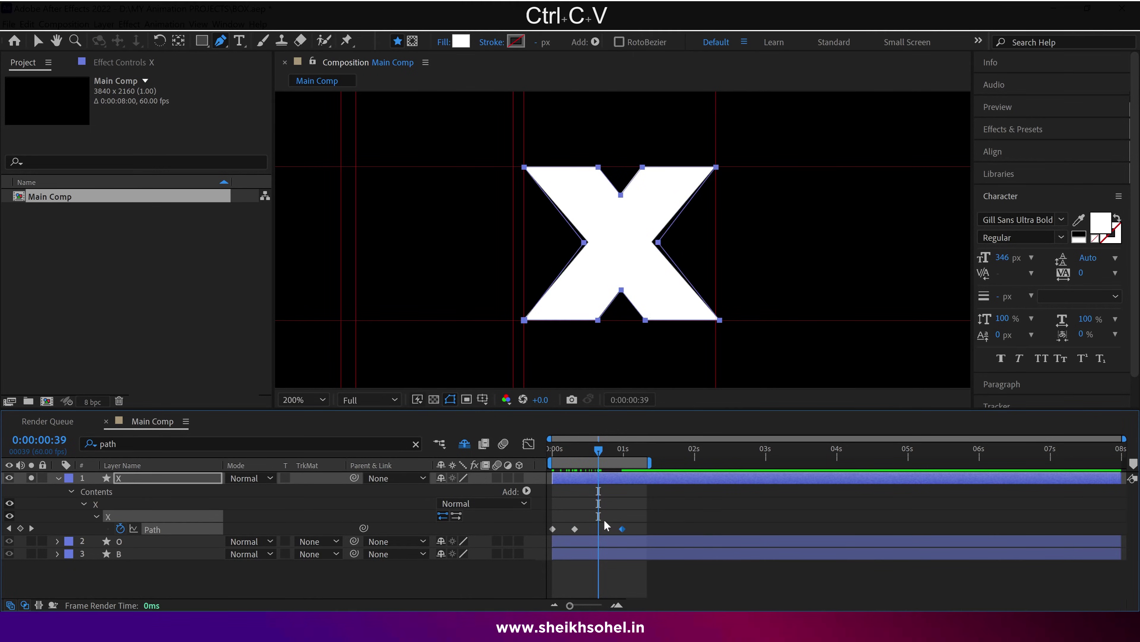
key(ctrl+v)
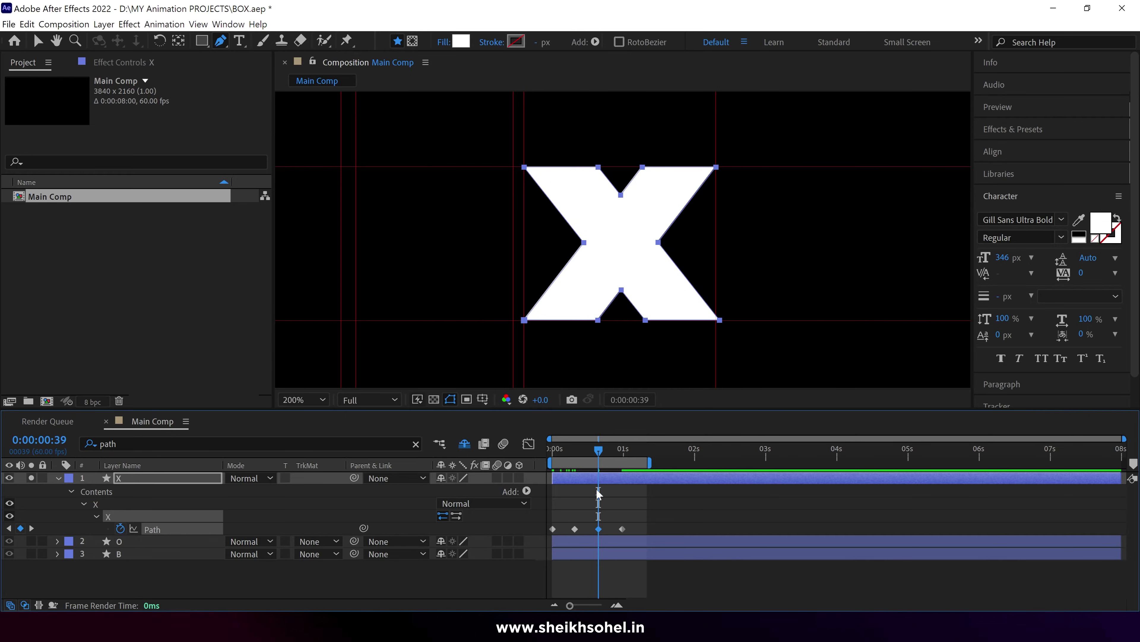
Step: Move the X's two side notch points outward at 0:00:00:39 for a rebound and preview the animation from the start
drag(583, 243, 561, 242)
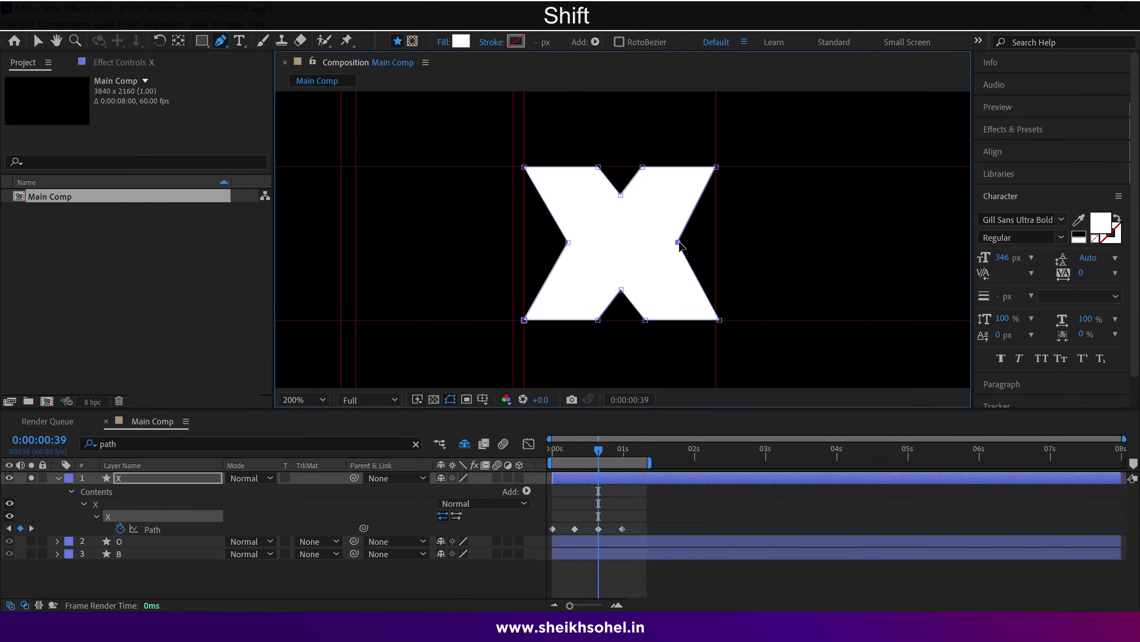
click(555, 452)
key(space)
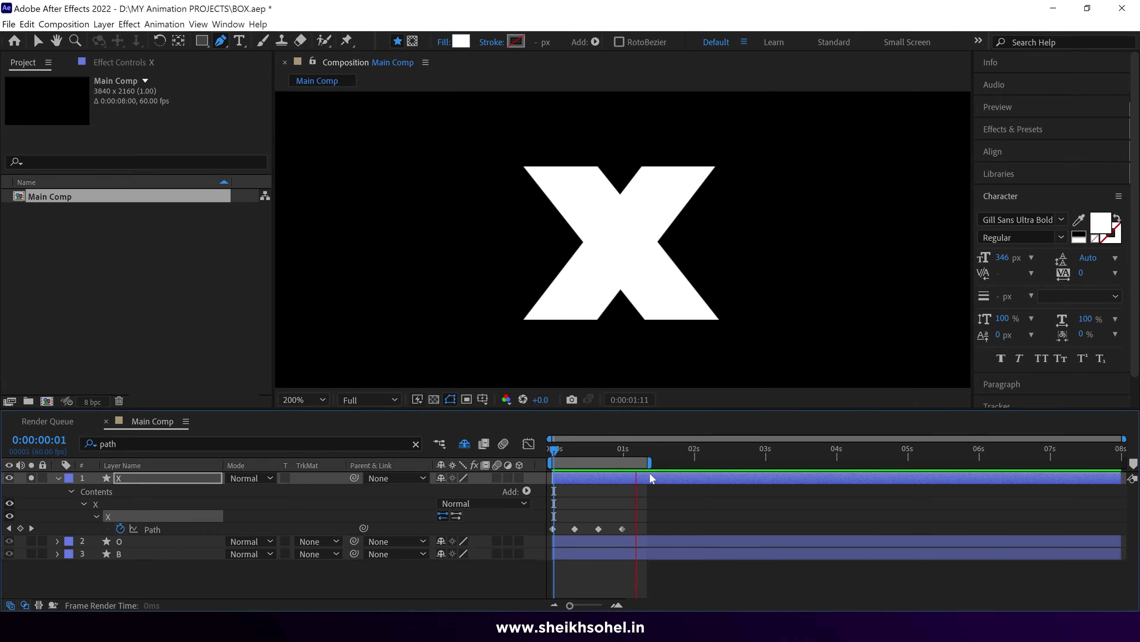
Step: Fine-tune the position of the X's side notch points at 0:00:00:39 and preview the morph again
drag(624, 450, 598, 450)
click(680, 243)
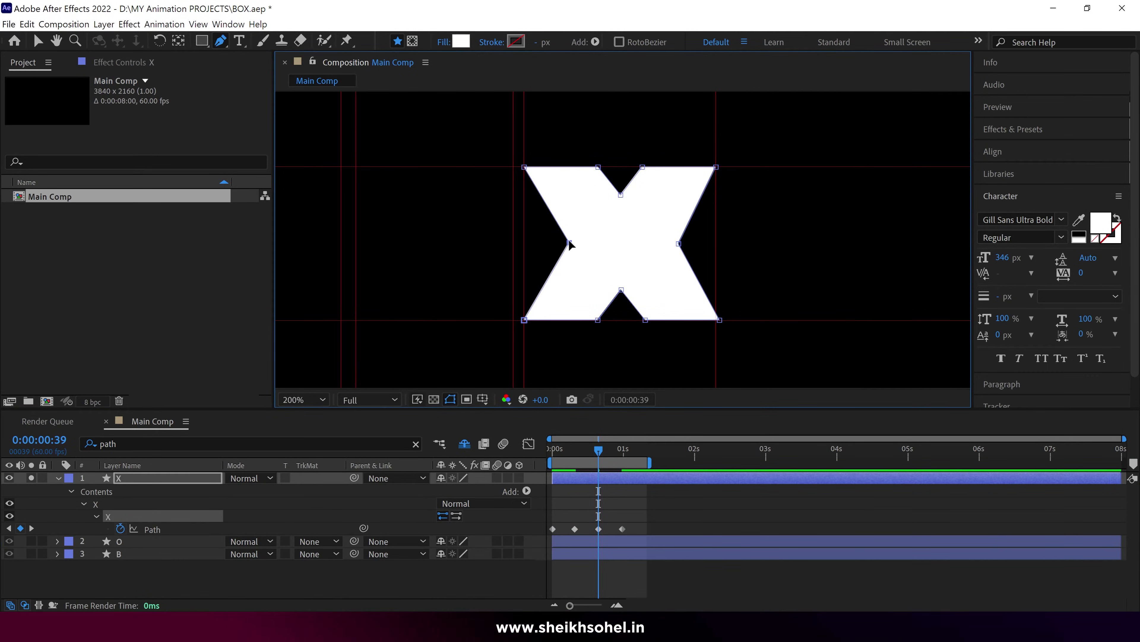
click(579, 449)
key(space)
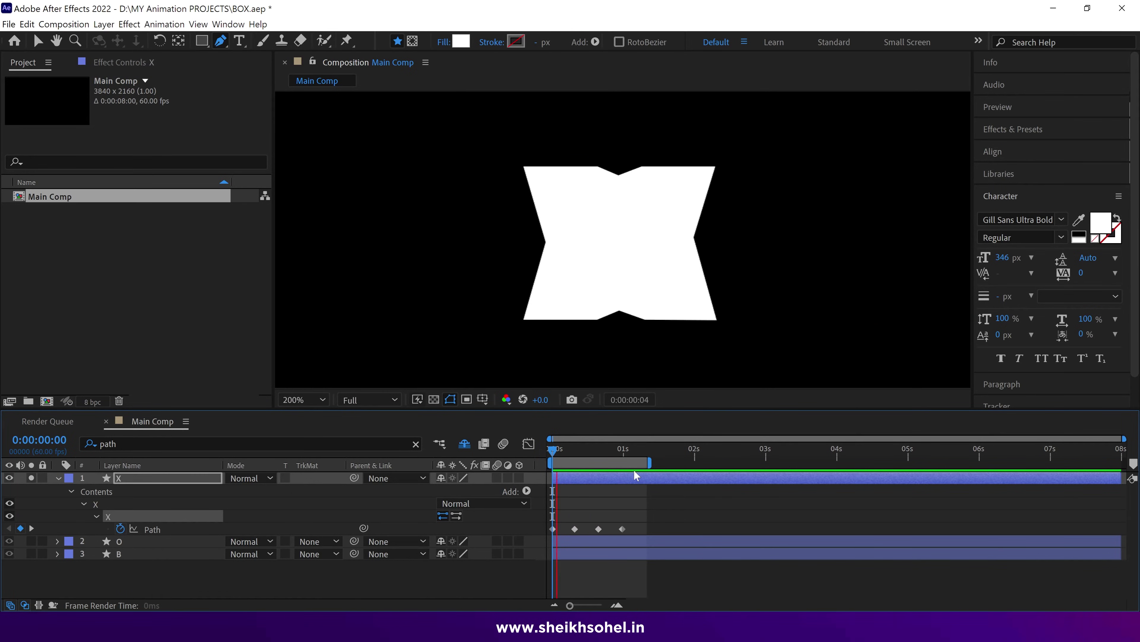
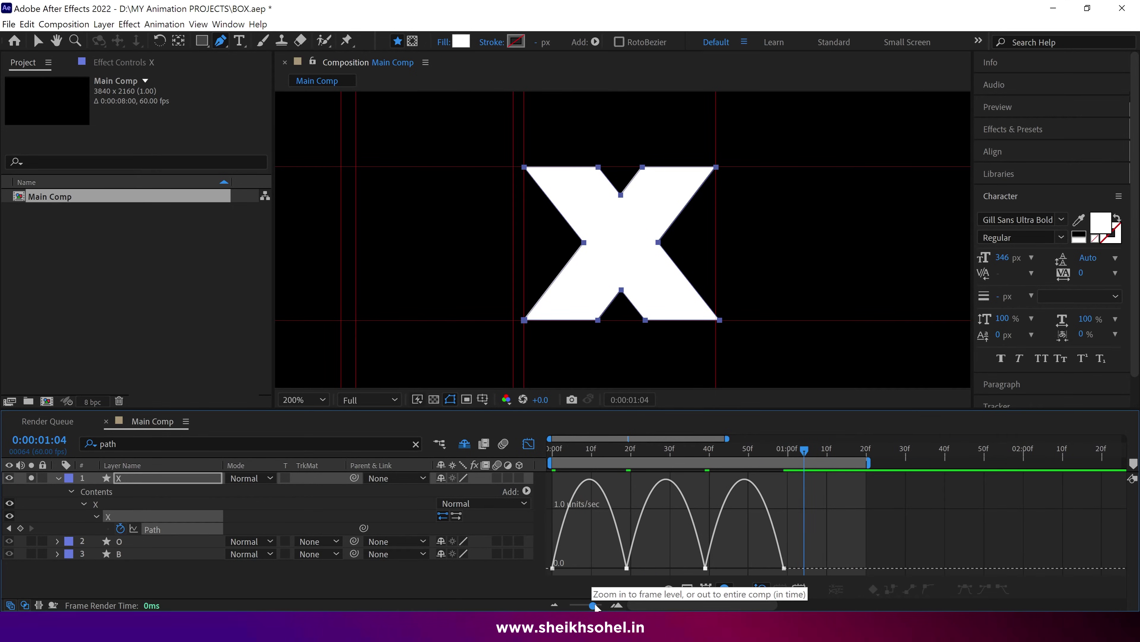
Step: Preview the eased X morph from the start, park the playhead at 0:00:01:13 and close the graph editor
click(553, 450)
key(space)
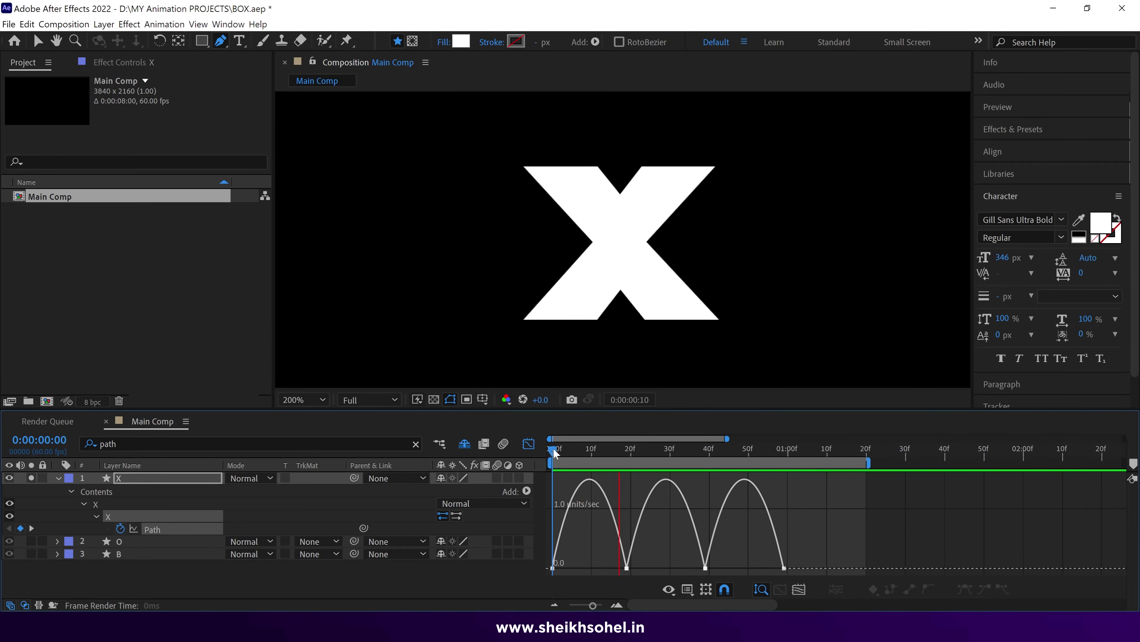
drag(553, 448, 839, 449)
key(v)
click(529, 444)
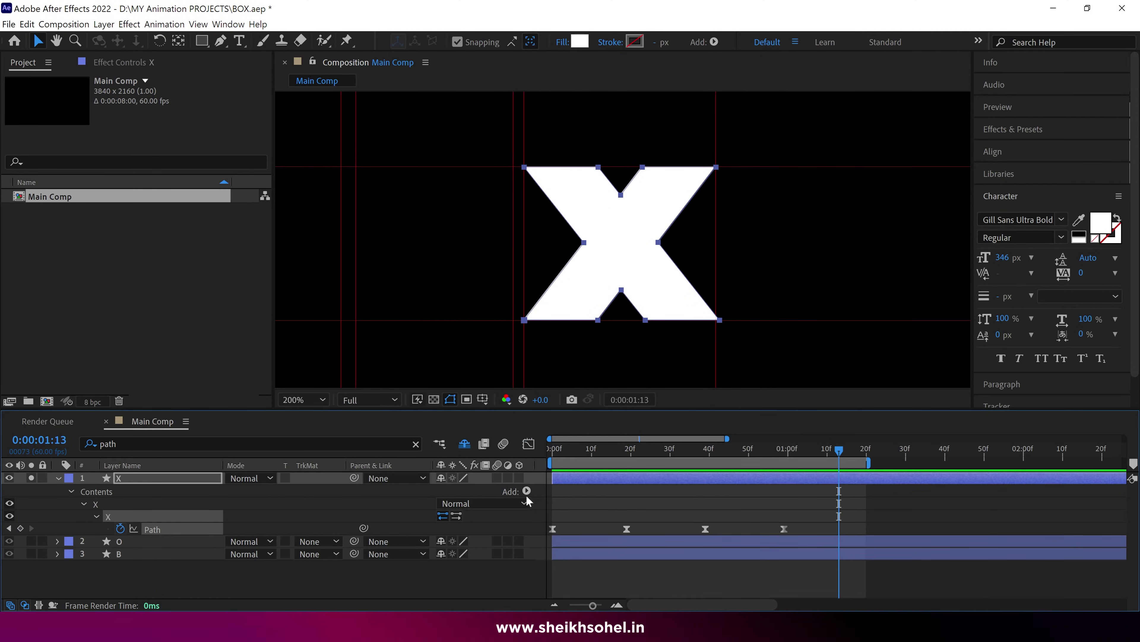
Step: Collapse the X layer's properties and move its anchor point to the bottom centre of the letter
click(57, 478)
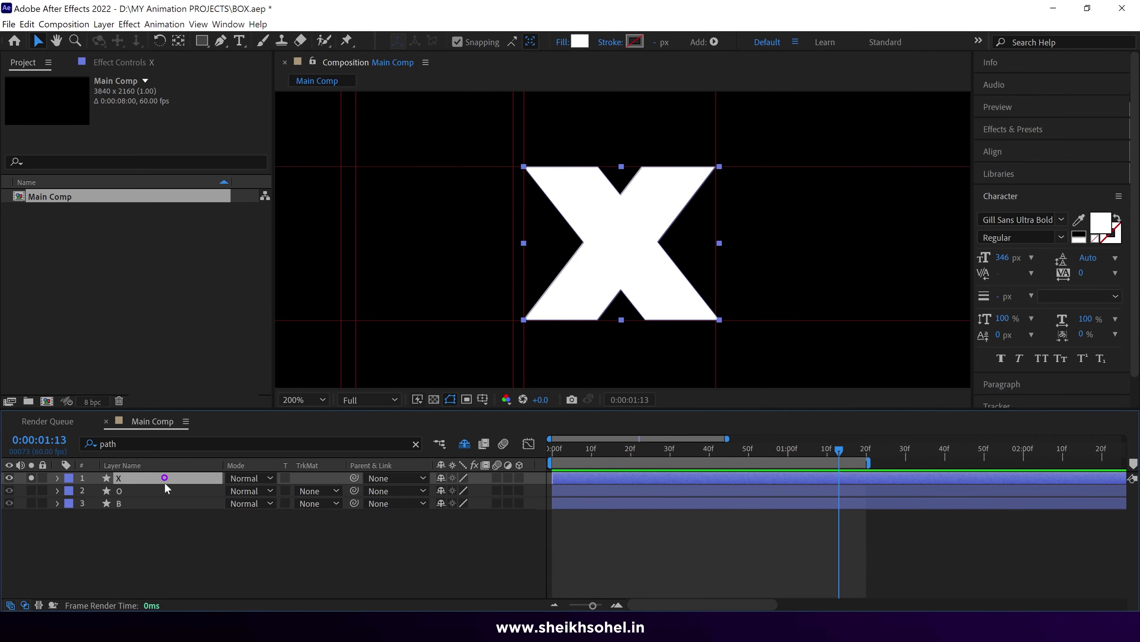
click(150, 529)
click(149, 476)
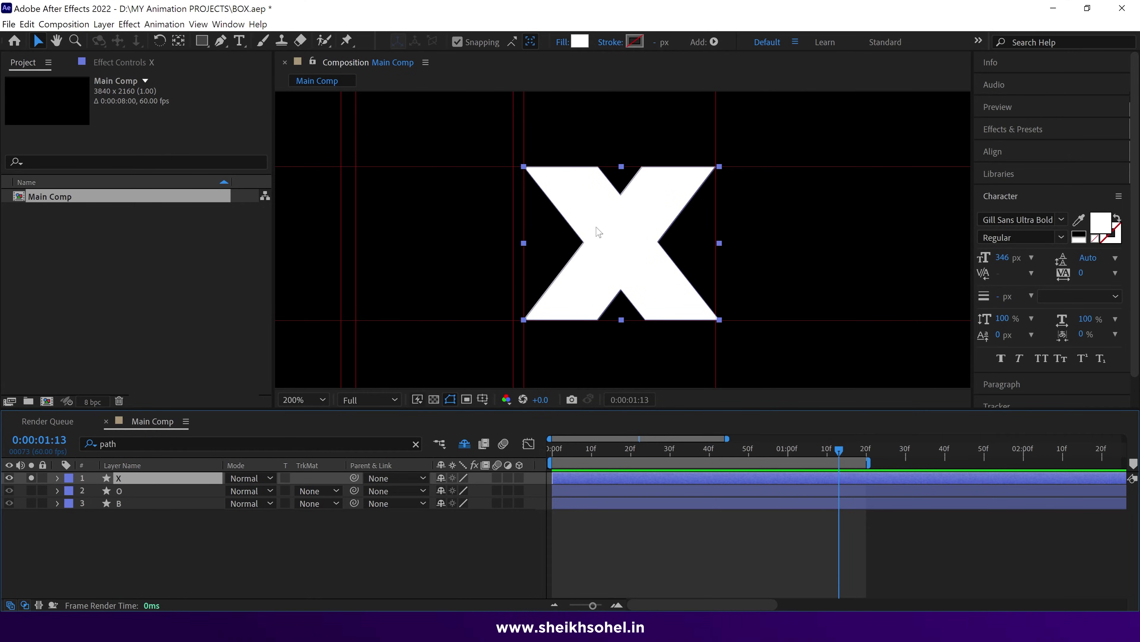
click(179, 41)
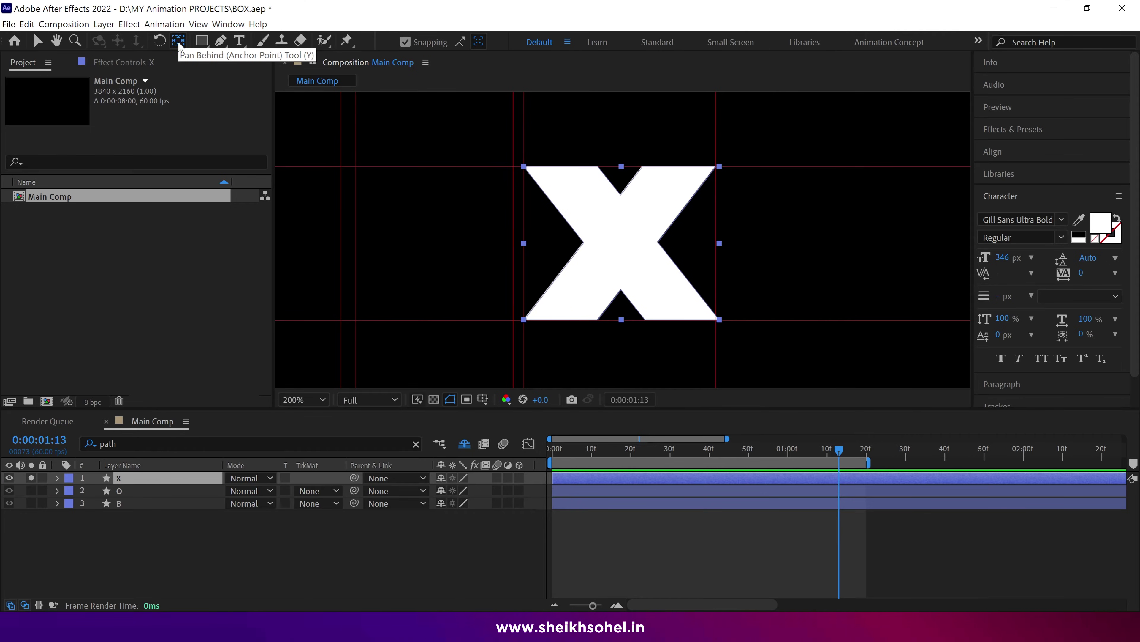
key(comma)
key(comma)
key(ctrl+z)
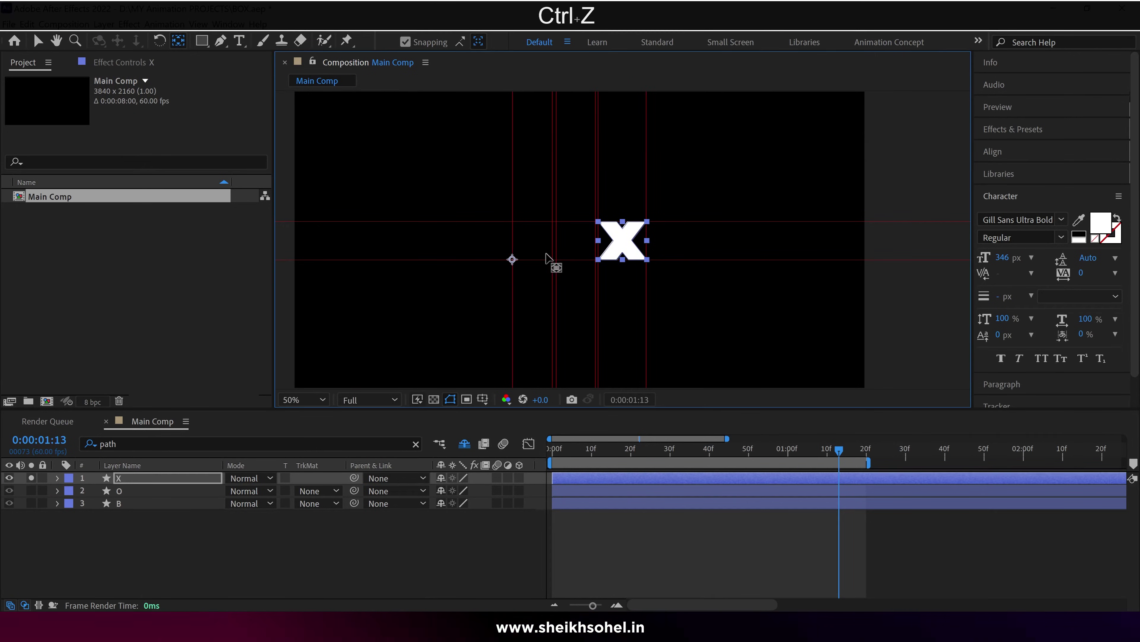
key(period)
key(period)
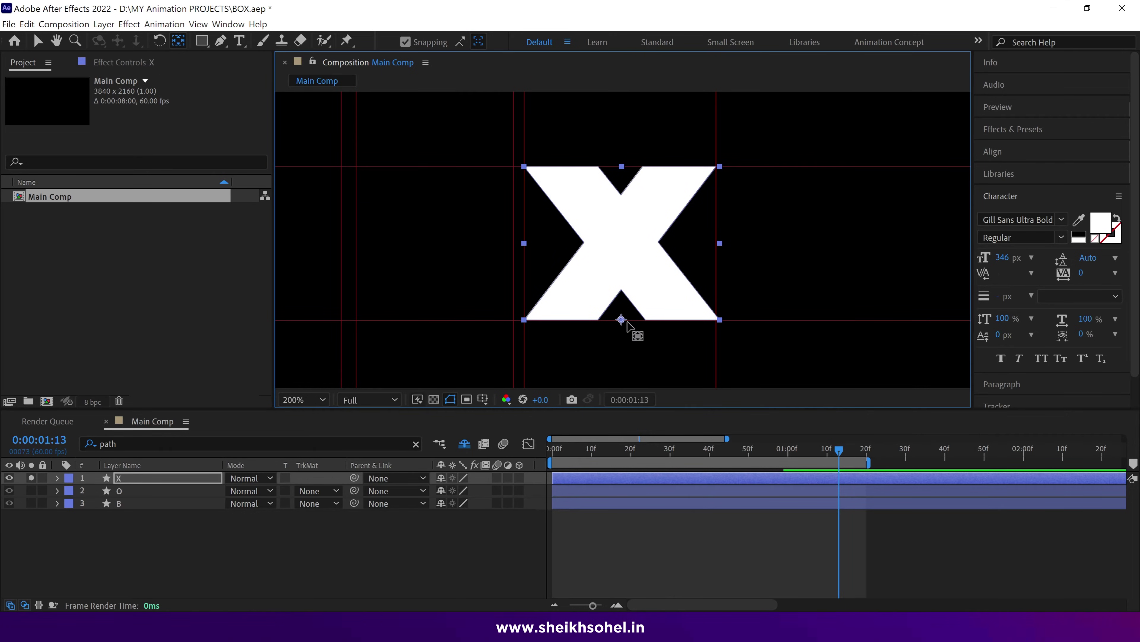
key(v)
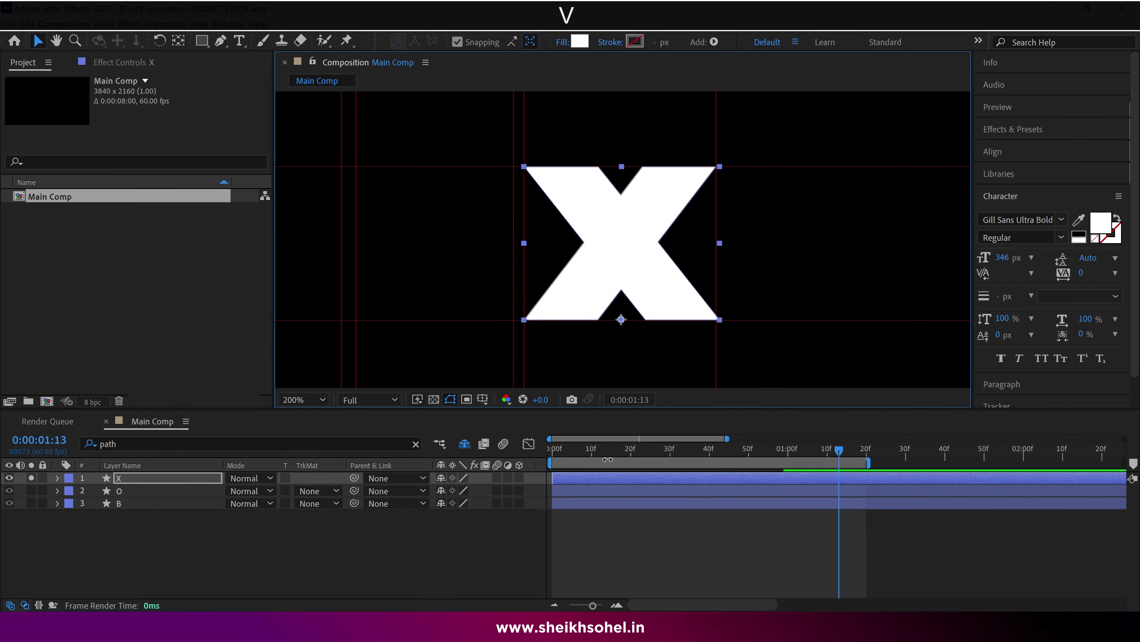
Step: Add Scale keyframes to the X layer at 0:00:00:00 and 0:00:00:07
click(551, 448)
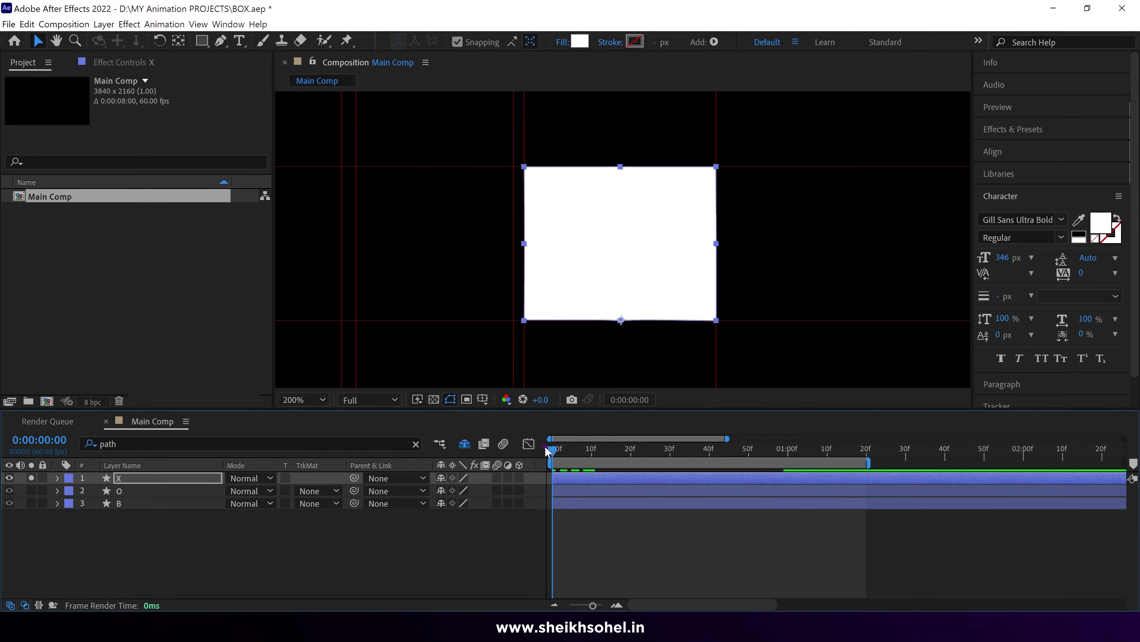
key(s)
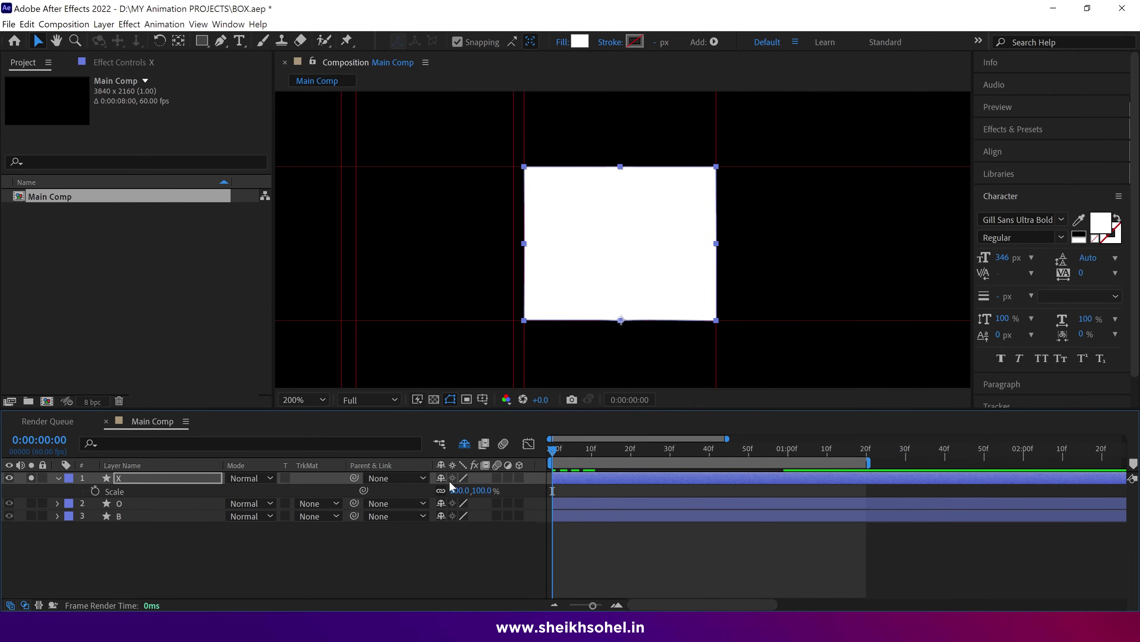
click(95, 491)
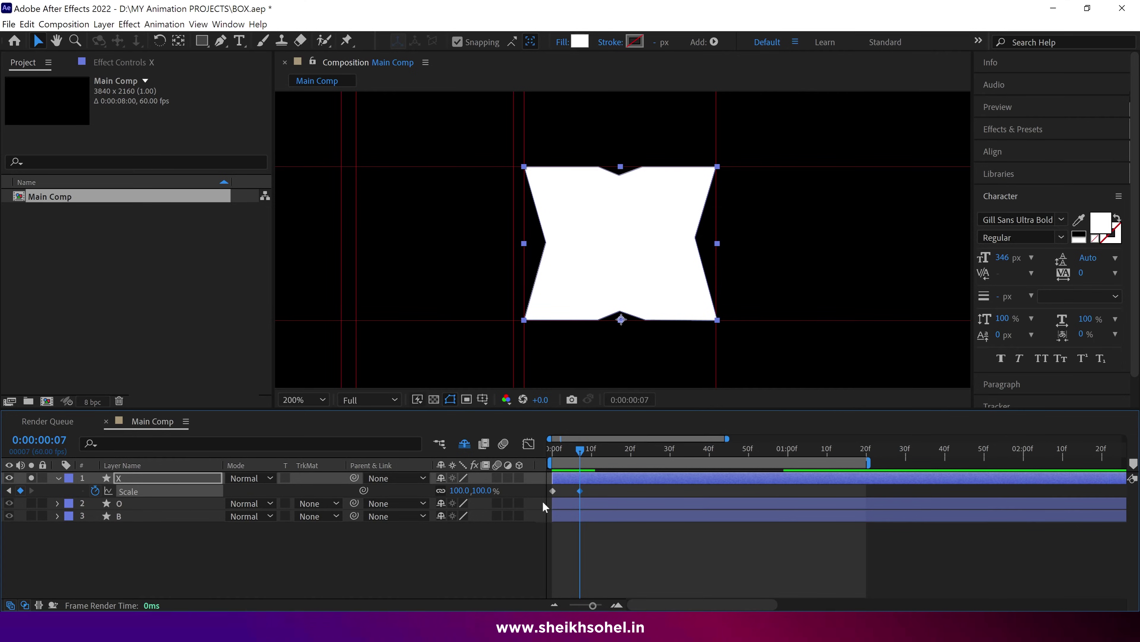
Step: Unlink the proportions of the X layer's Scale at the first keyframe
click(546, 451)
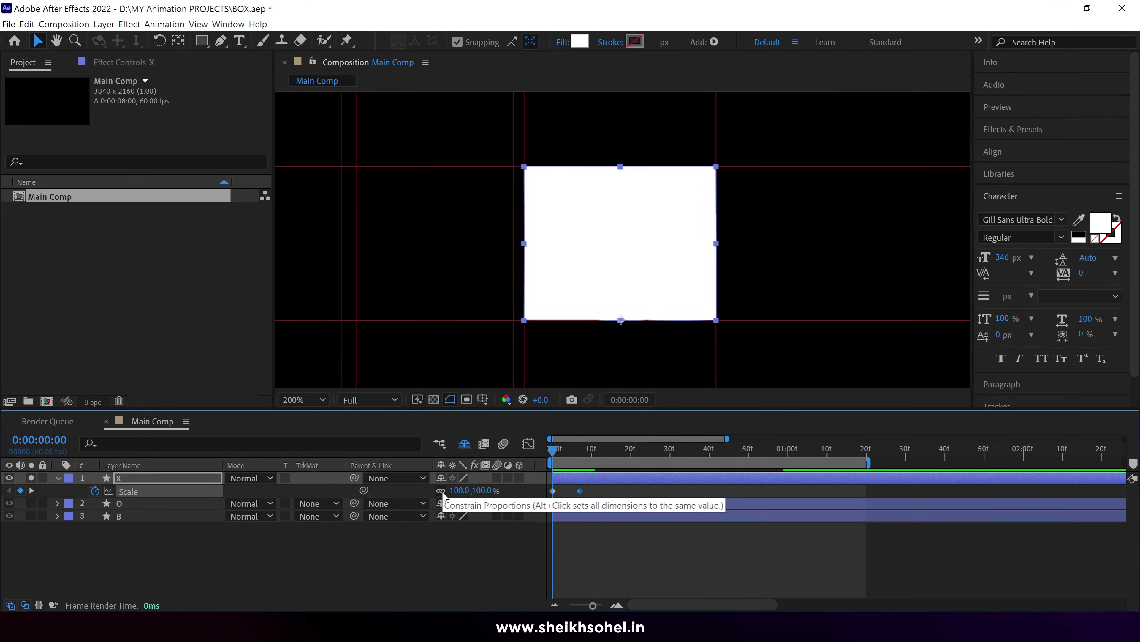
drag(456, 494, 433, 494)
key(ctrl+z)
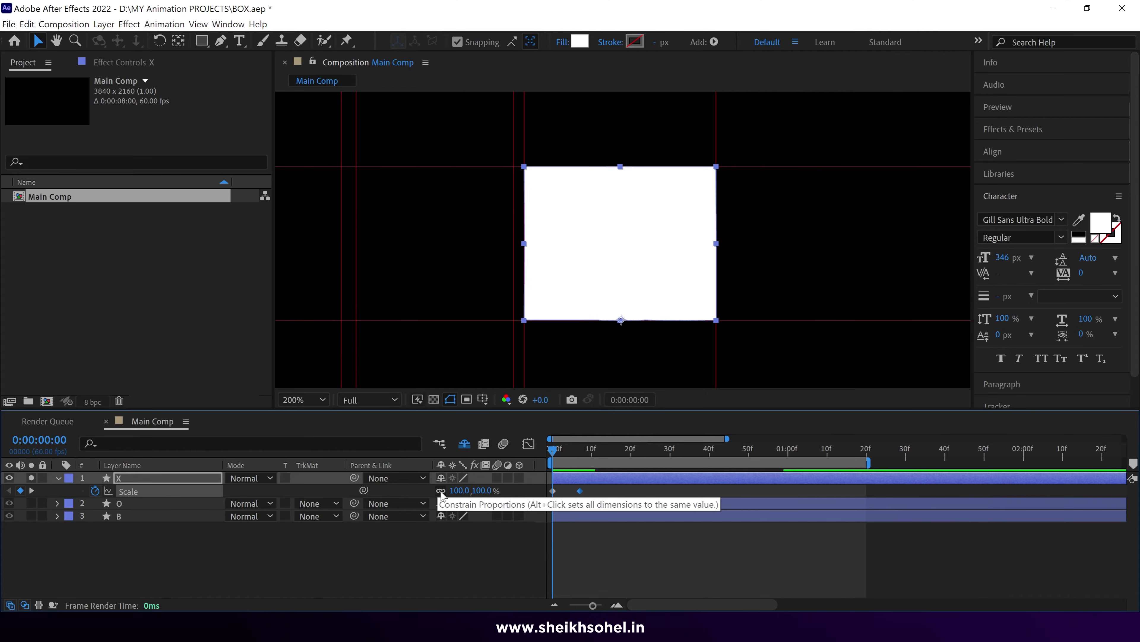
click(446, 493)
drag(459, 490, 456, 490)
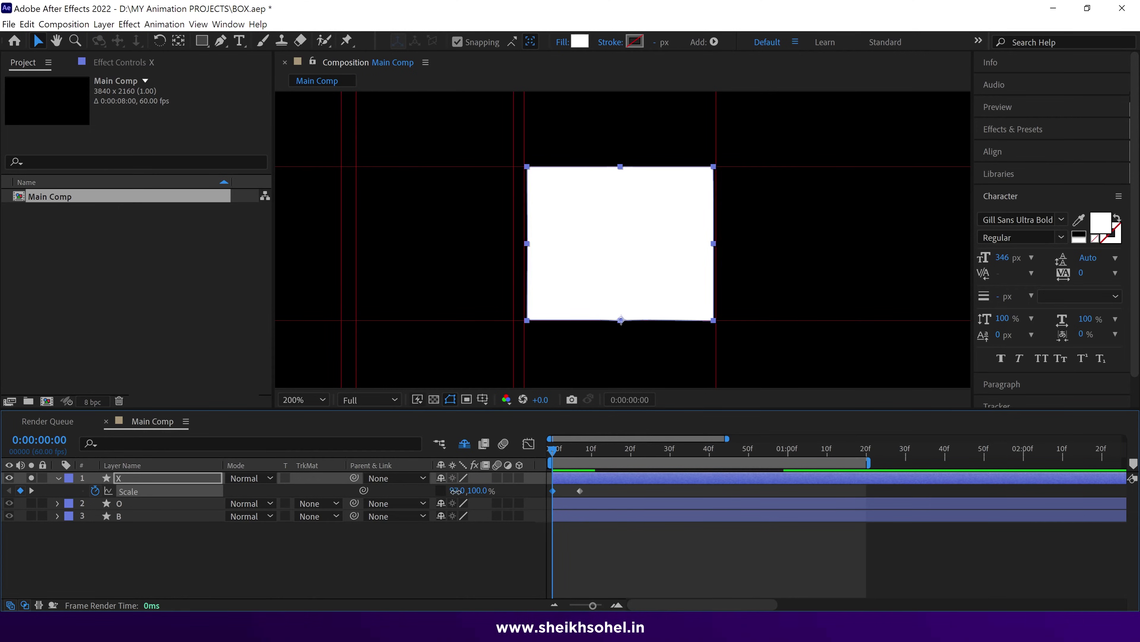
key(ctrl+z)
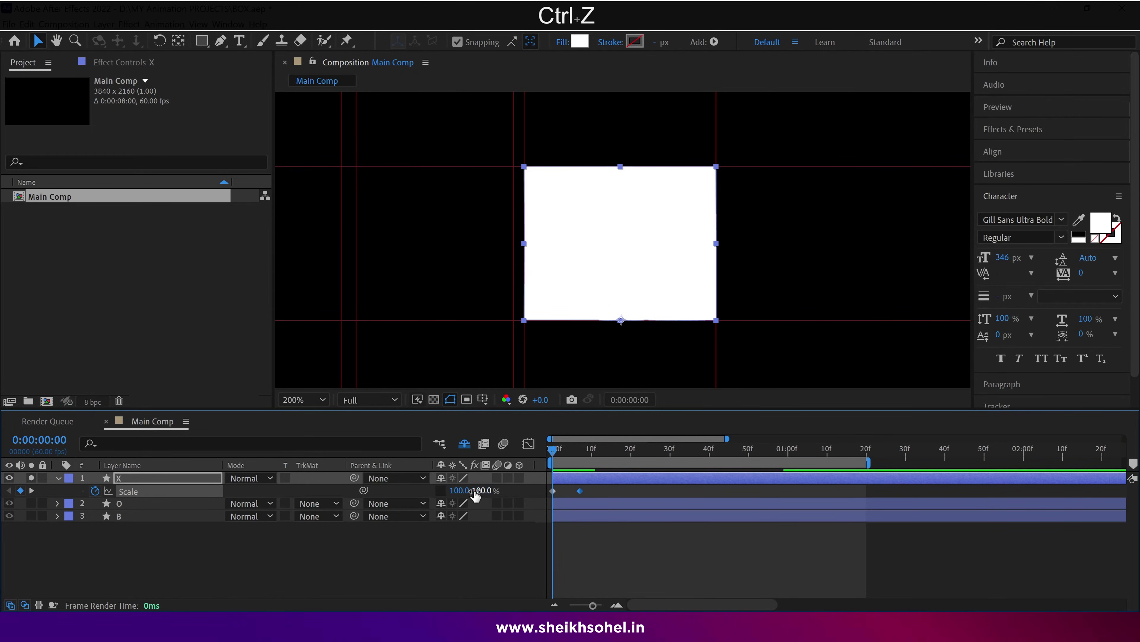
drag(482, 491, 422, 491)
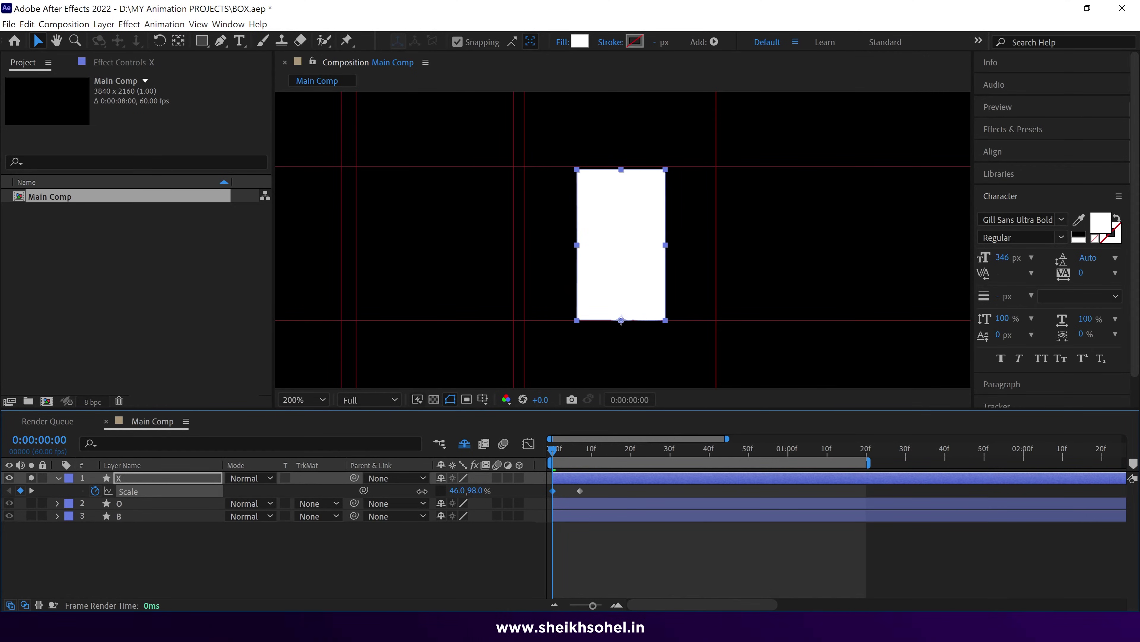
key(ctrl+z)
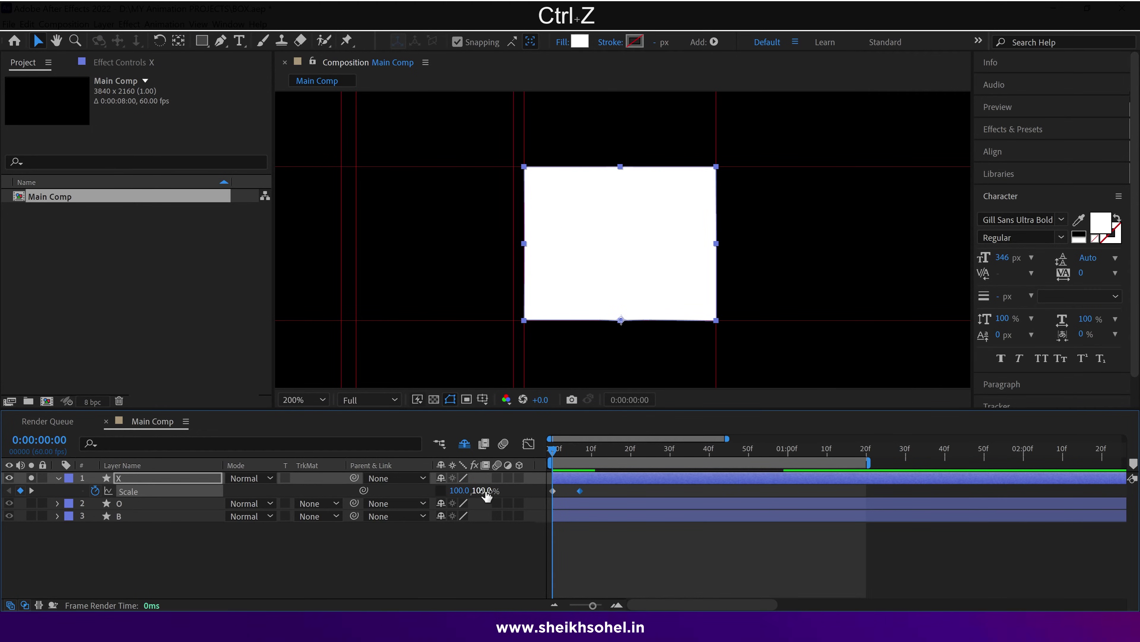
Step: Set the X layer's vertical Scale to 0% at the first frame, keeping the width at 100%
click(483, 490)
text(0)
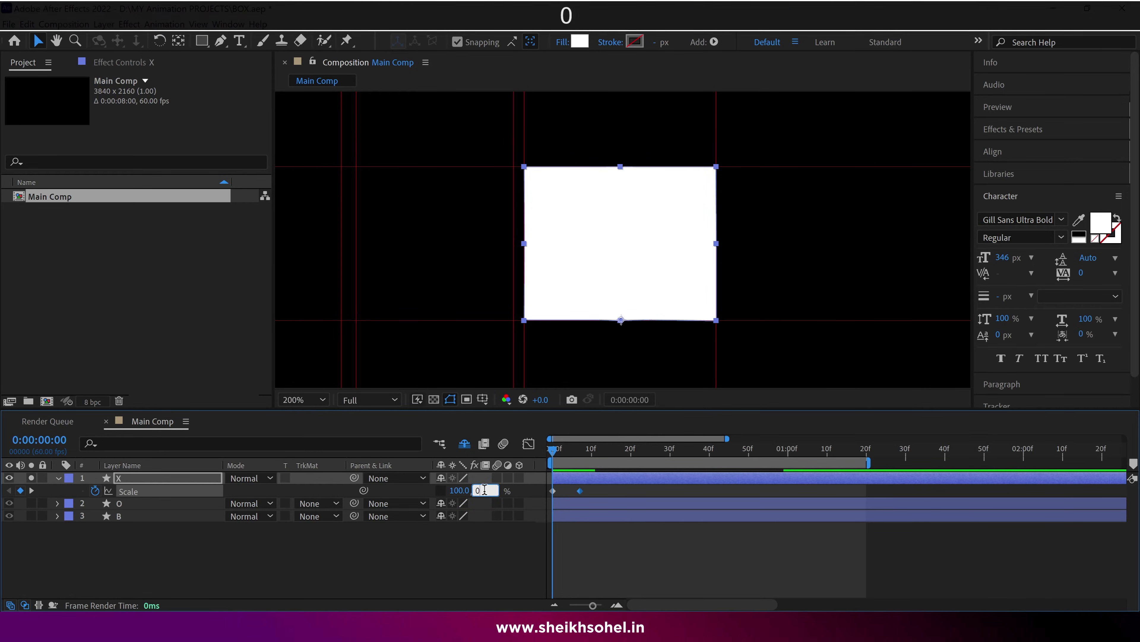
key(Return)
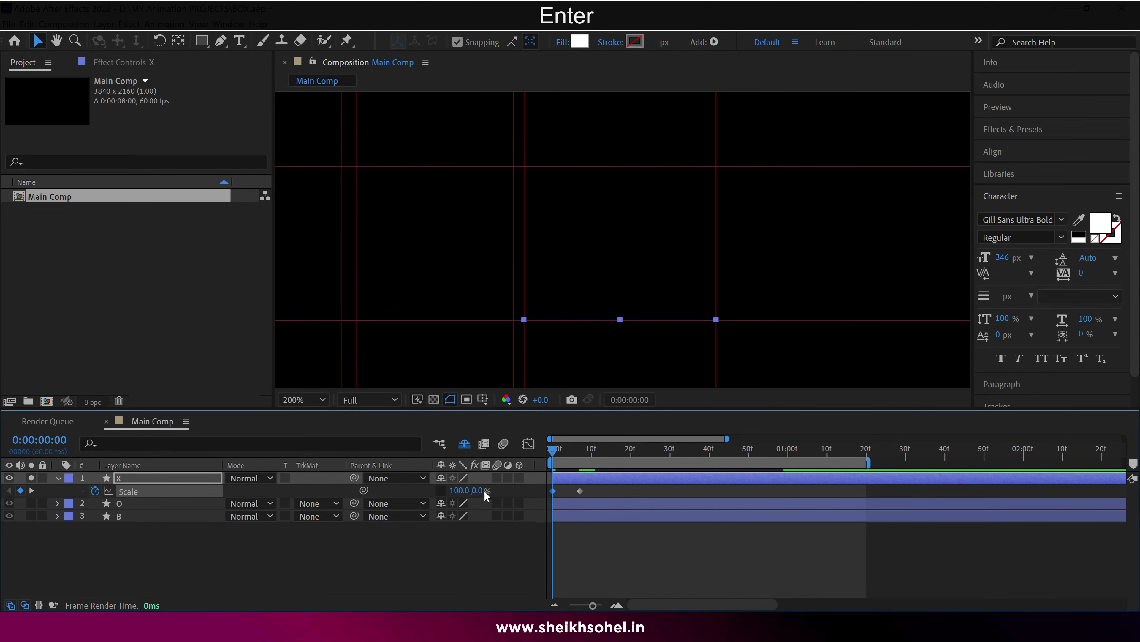
Step: Check the scale-up, reveal all of the X layer's keyframes and shift its four Path keyframes later to start at about 0:00:00:19
click(561, 451)
drag(561, 450, 584, 451)
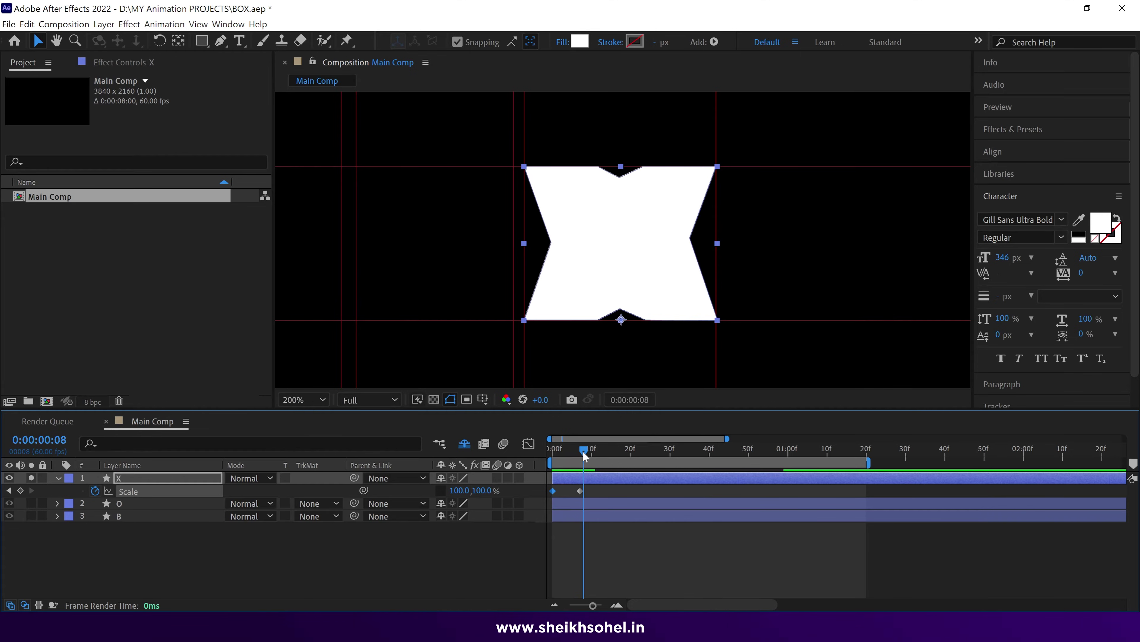
key(u)
drag(804, 493, 628, 494)
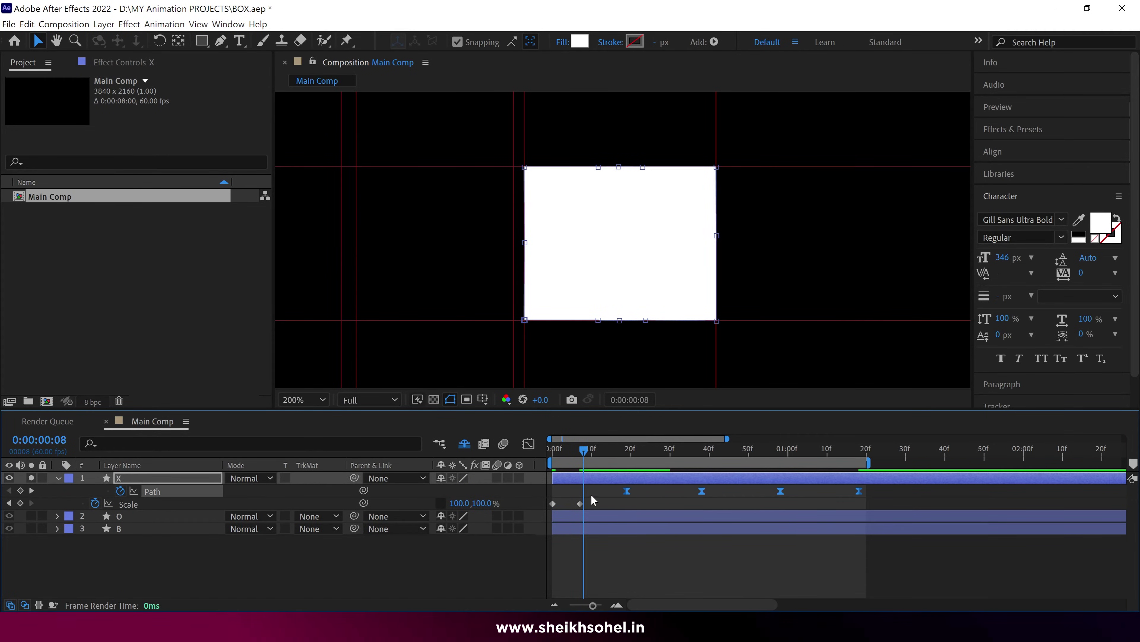
Step: Space the X's Scale keyframes out to 0:00:00:05, 0:00:00:10 and 0:00:00:17, and set the vertical Scale to 105% at 0:00:00:05
mouse_move(583, 451)
mouse_down()
mouse_move(550, 458)
mouse_move(600, 457)
mouse_up()
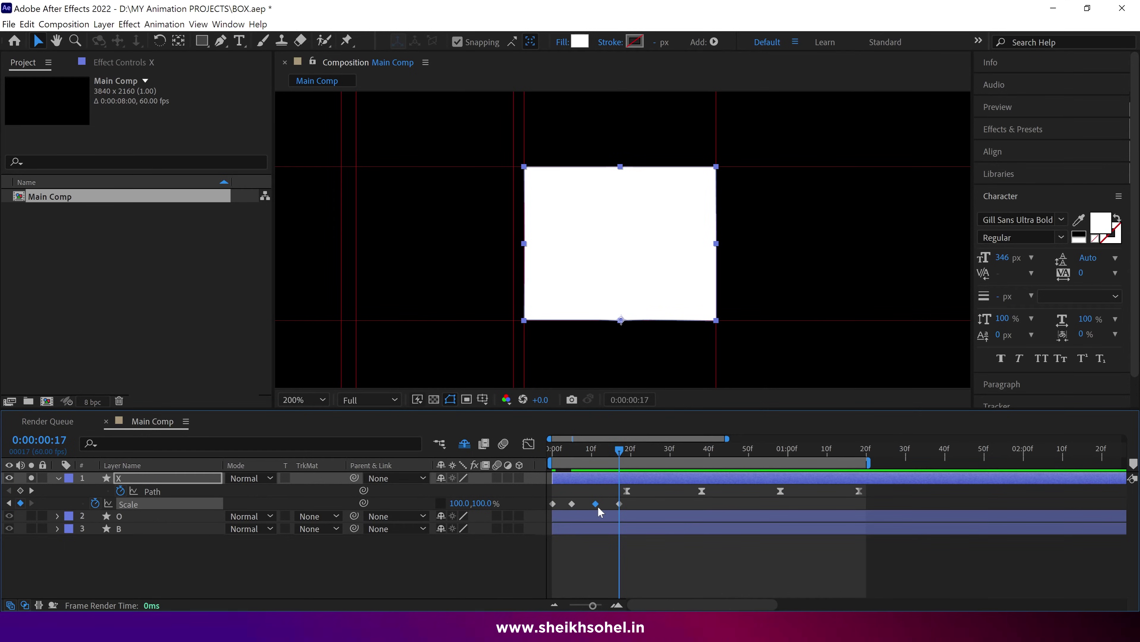
drag(599, 503, 592, 503)
drag(551, 450, 572, 459)
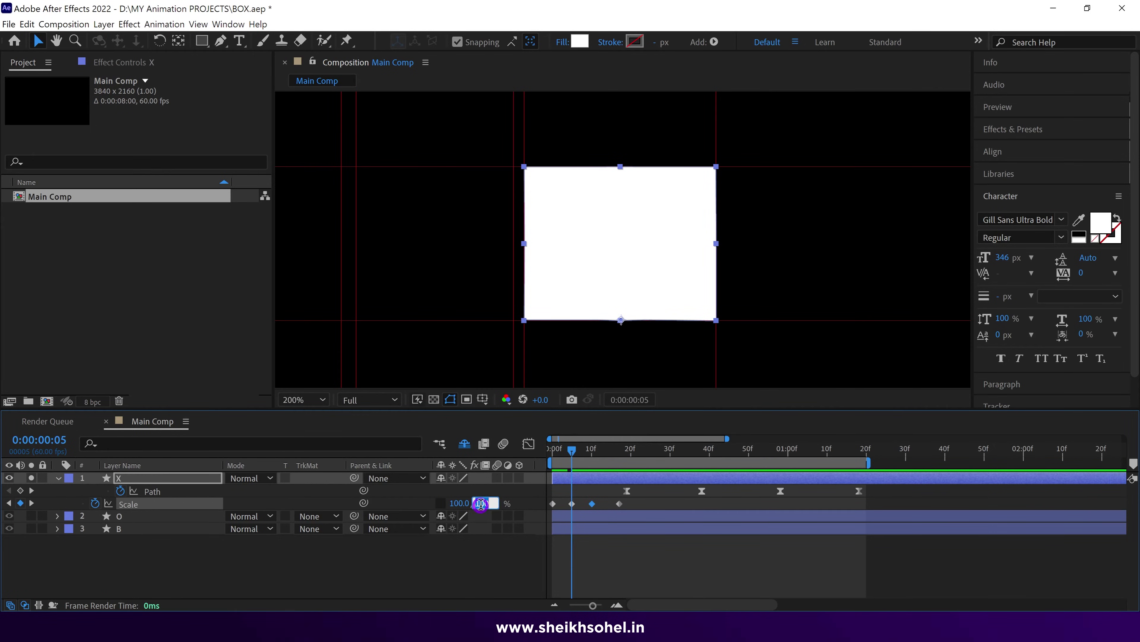
text(10)
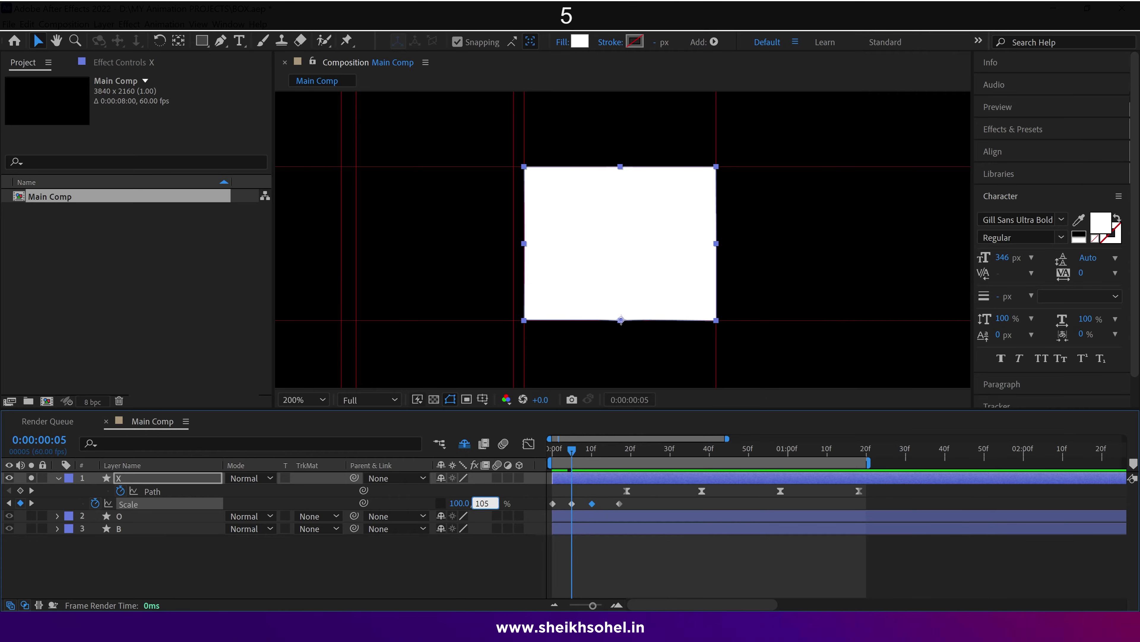
Step: Set the X's vertical Scale to 95% at 0:00:00:10 and preview the bounce from the start
drag(572, 450, 592, 449)
click(482, 503)
text(95)
key(Return)
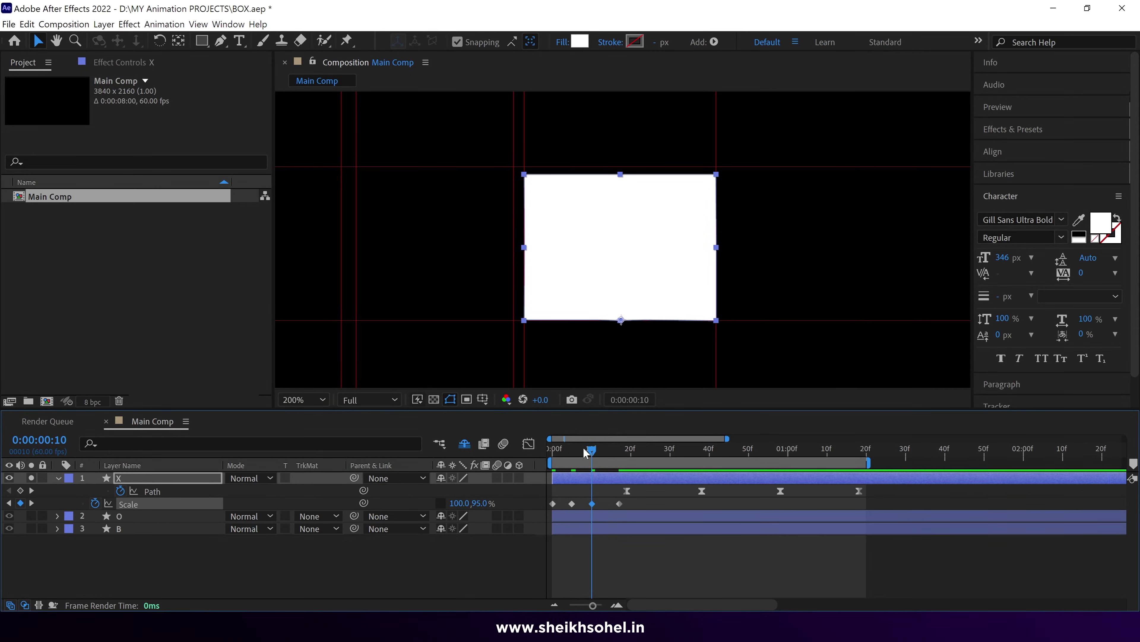
drag(579, 450, 553, 449)
key(space)
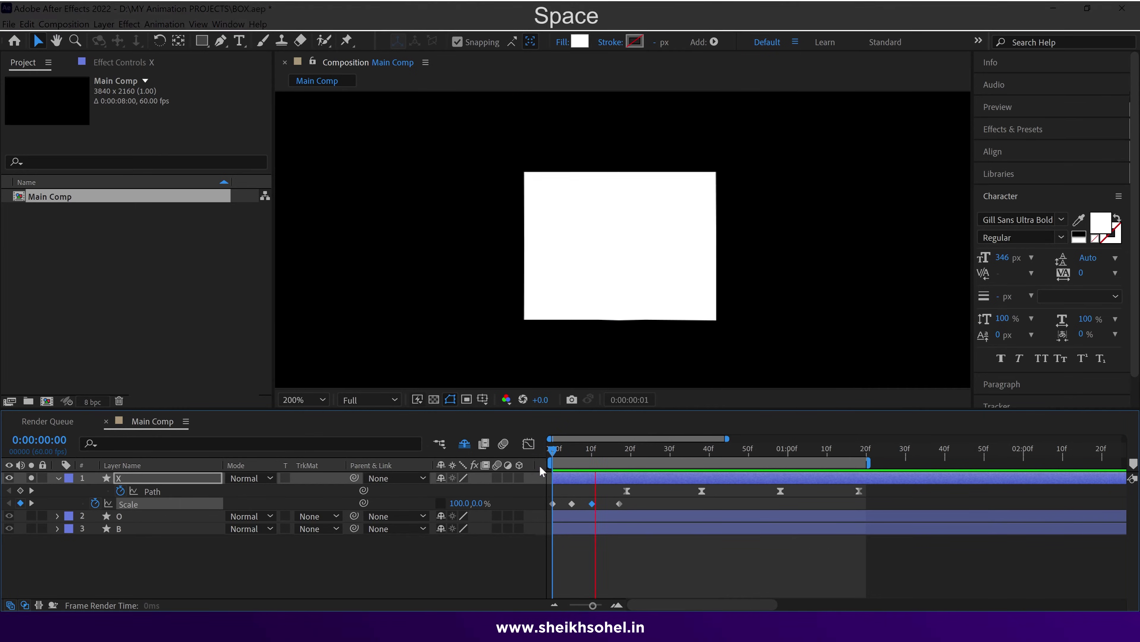
Step: Move the X's Path keyframes later, stretch its Scale keyframes proportionally to end at about 0:00:00:40, and preview from the start
key(space)
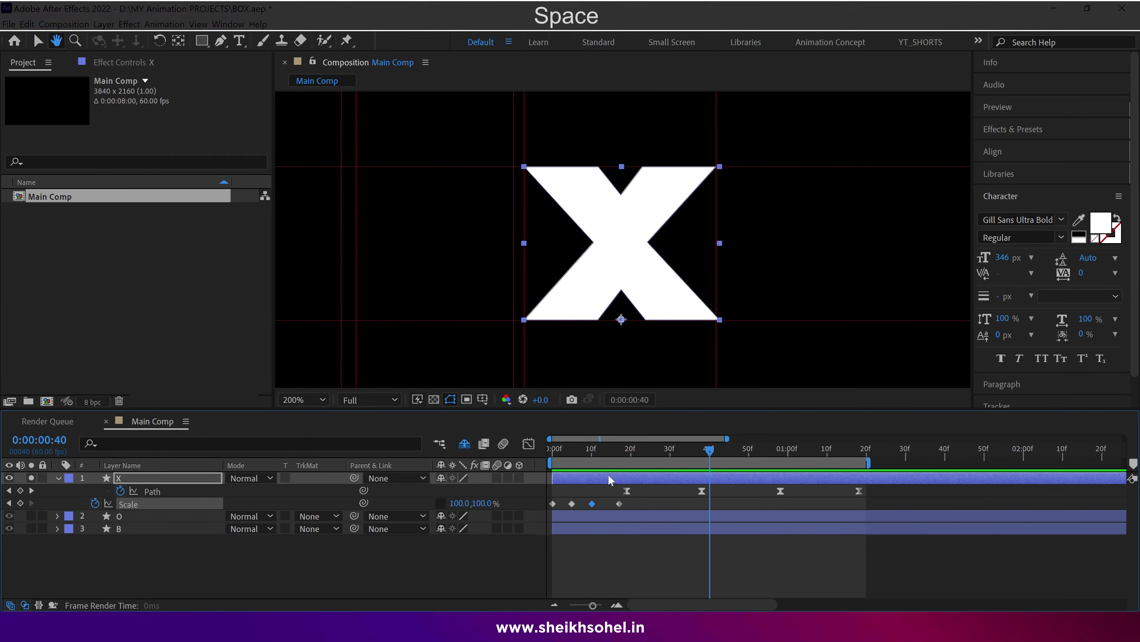
drag(615, 489, 893, 495)
click(554, 605)
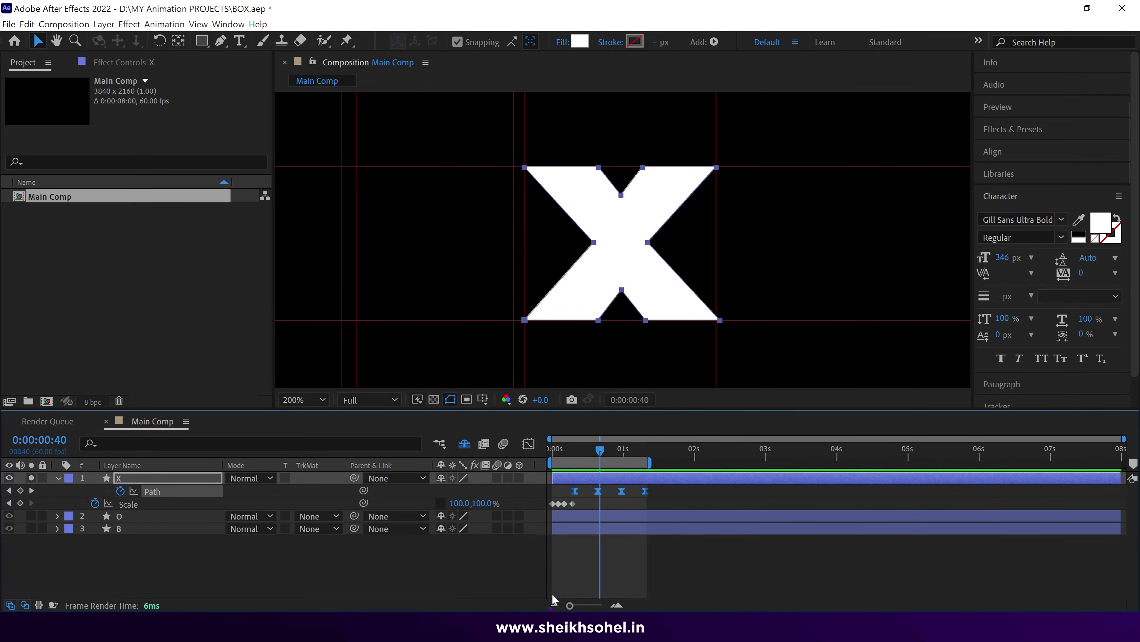
mouse_move(576, 496)
mouse_down()
mouse_move(612, 495)
mouse_move(542, 511)
mouse_move(580, 507)
mouse_up()
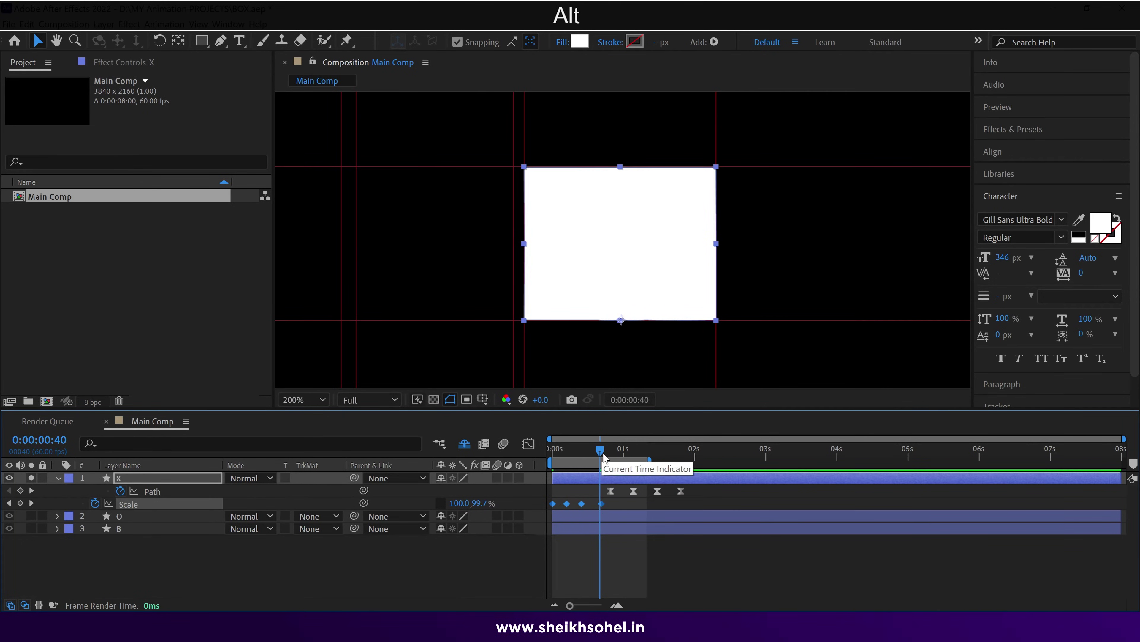
drag(592, 462, 534, 469)
key(space)
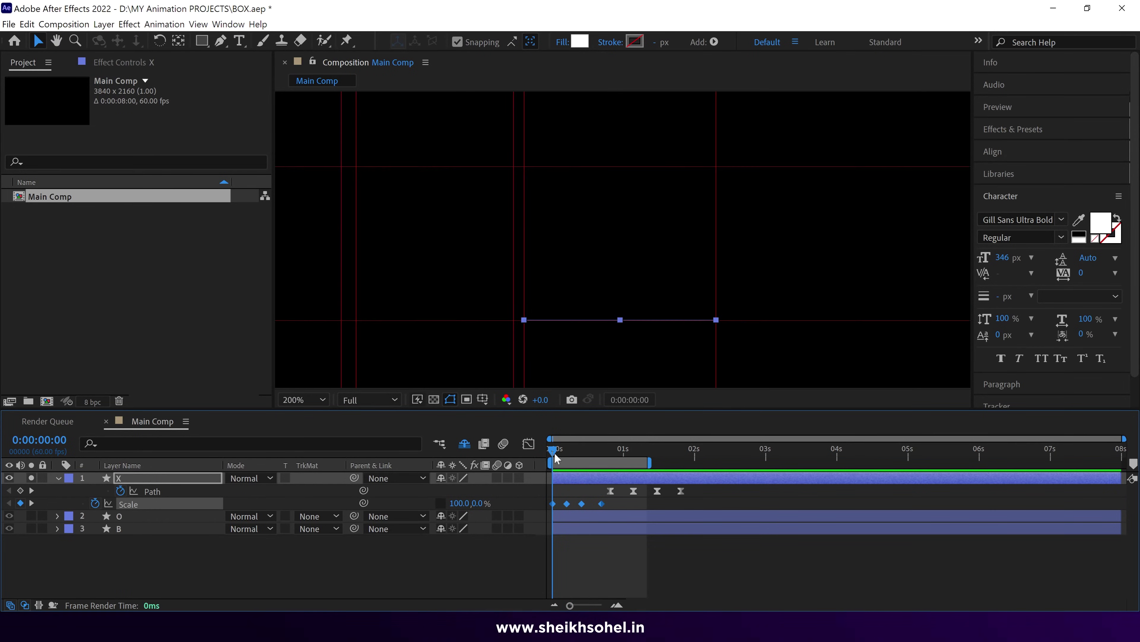
Step: Move the X's four Path keyframes earlier so they start at 0:00:00:12, overlapping the scale bounce, and preview the result
drag(557, 456, 567, 451)
click(667, 495)
drag(690, 486, 561, 494)
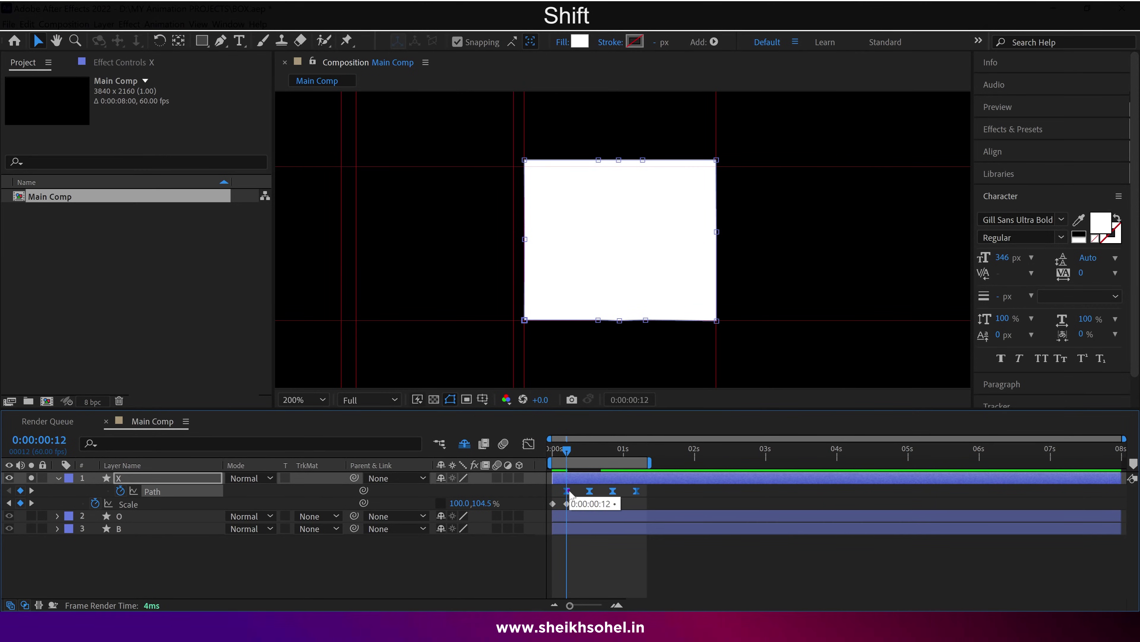
key(space)
Step: Apply Easy Ease to all of the X's Scale keyframes and preview the animation from the start
click(526, 506)
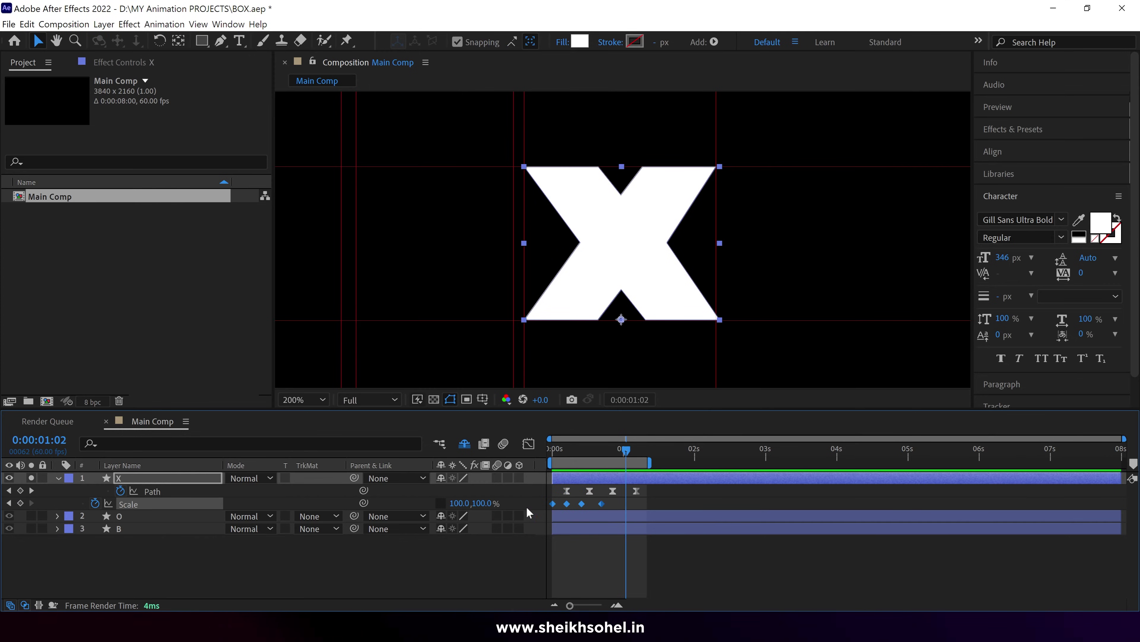
right_click(567, 504)
mouse_move(656, 496)
key(F9)
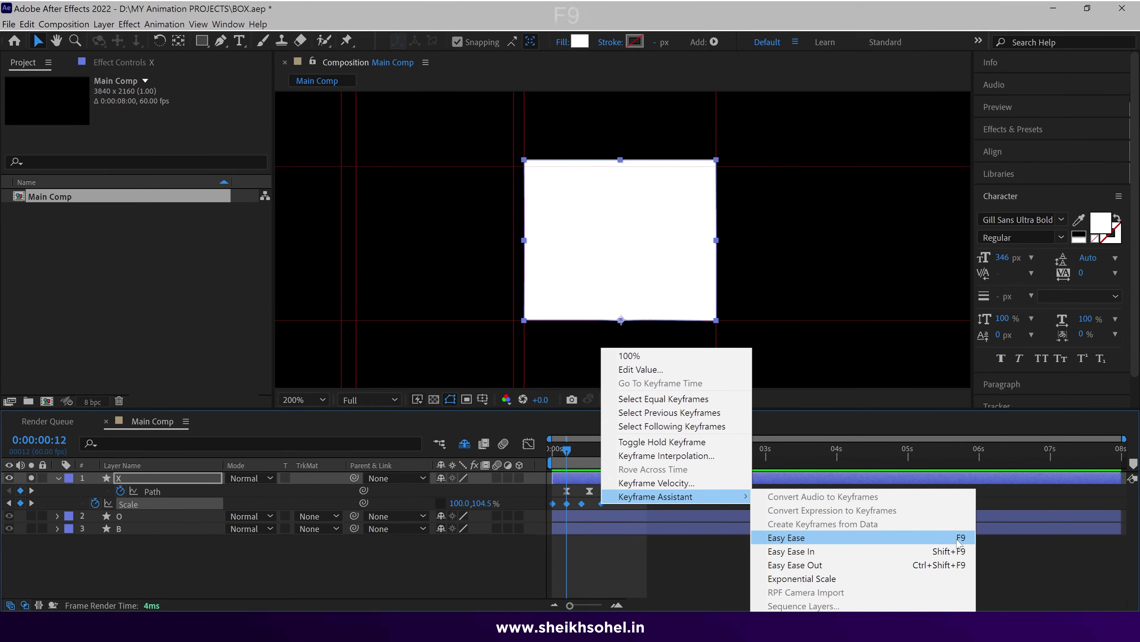
click(958, 538)
drag(563, 451, 542, 454)
key(space)
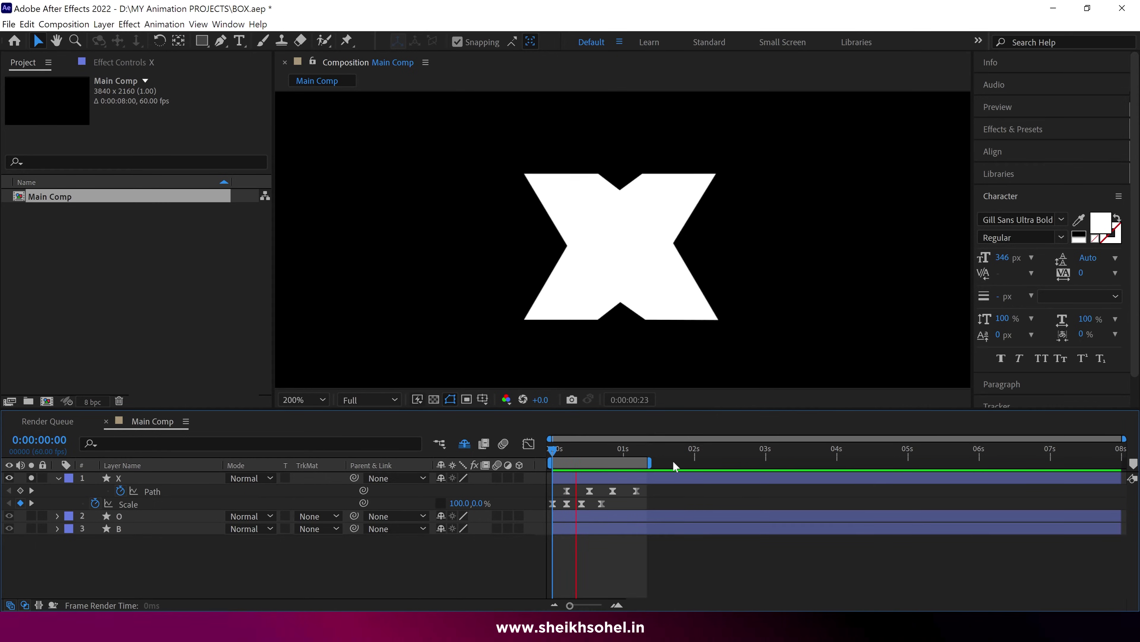
Step: Shift the X's Path keyframes and all but its first Scale keyframe a few frames later, and preview the full word BOX
mouse_move(553, 448)
mouse_down()
mouse_move(586, 463)
mouse_move(555, 462)
mouse_move(566, 463)
mouse_up()
drag(640, 500, 557, 485)
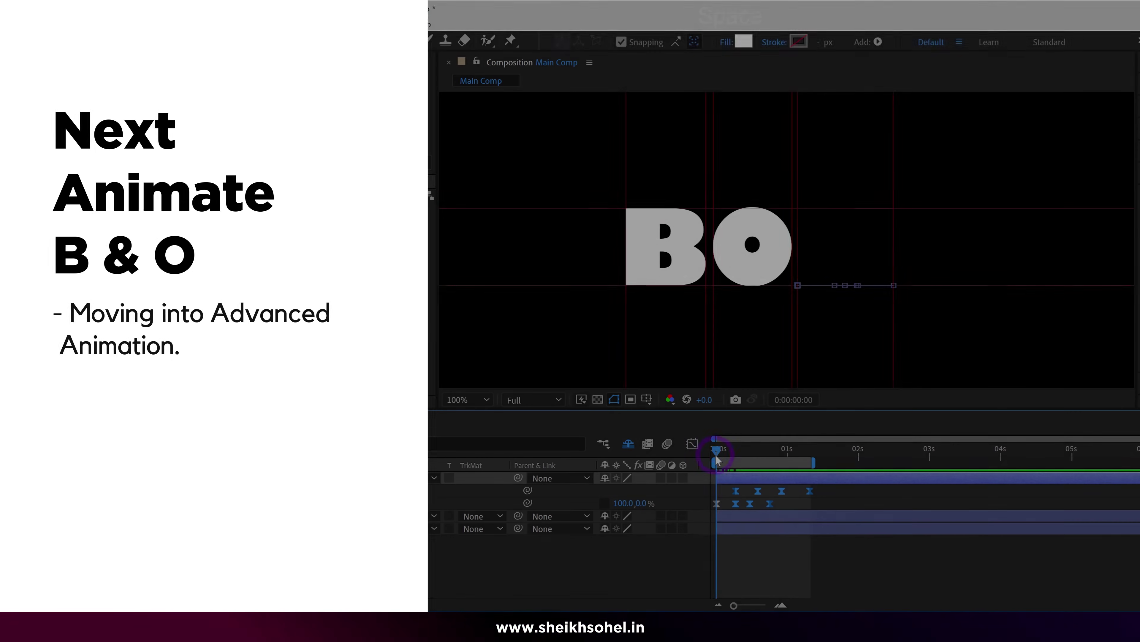
key(space)
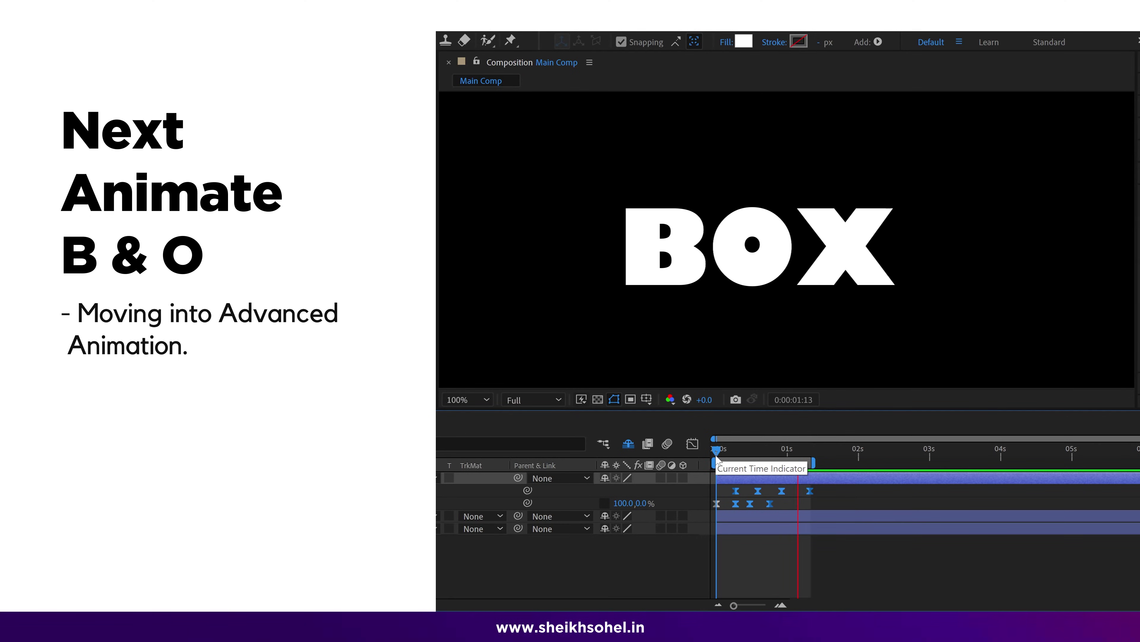
key(space)
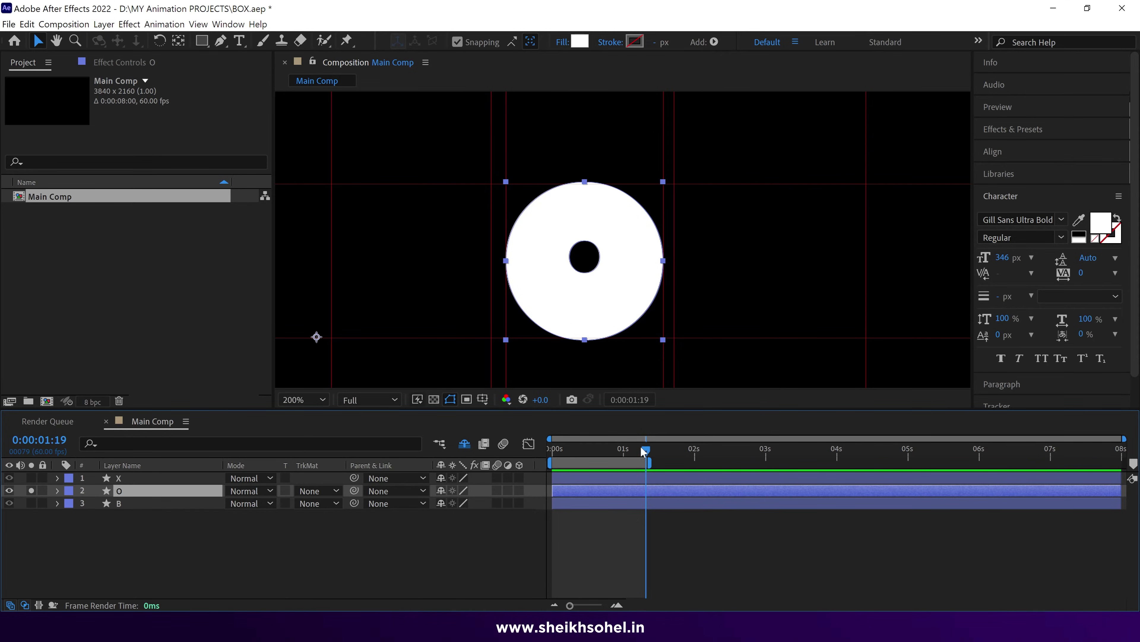
Step: Extend the work area to about 2 seconds, filter the O layer's properties by "path", and inspect its outer and inner Paths
drag(650, 462, 542, 454)
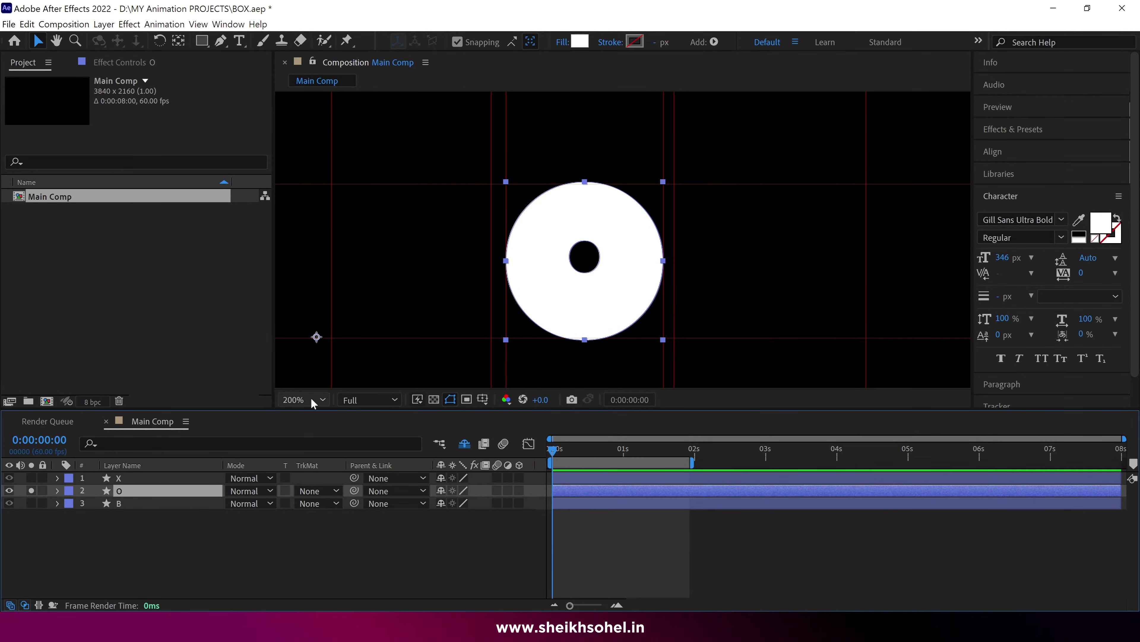
click(160, 442)
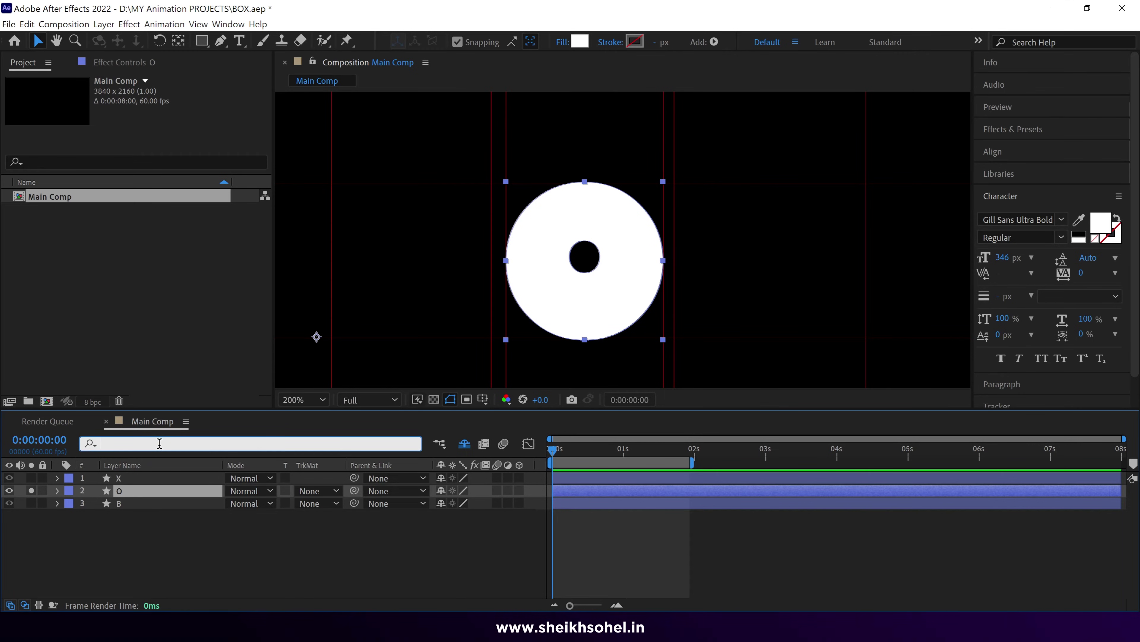
text(path)
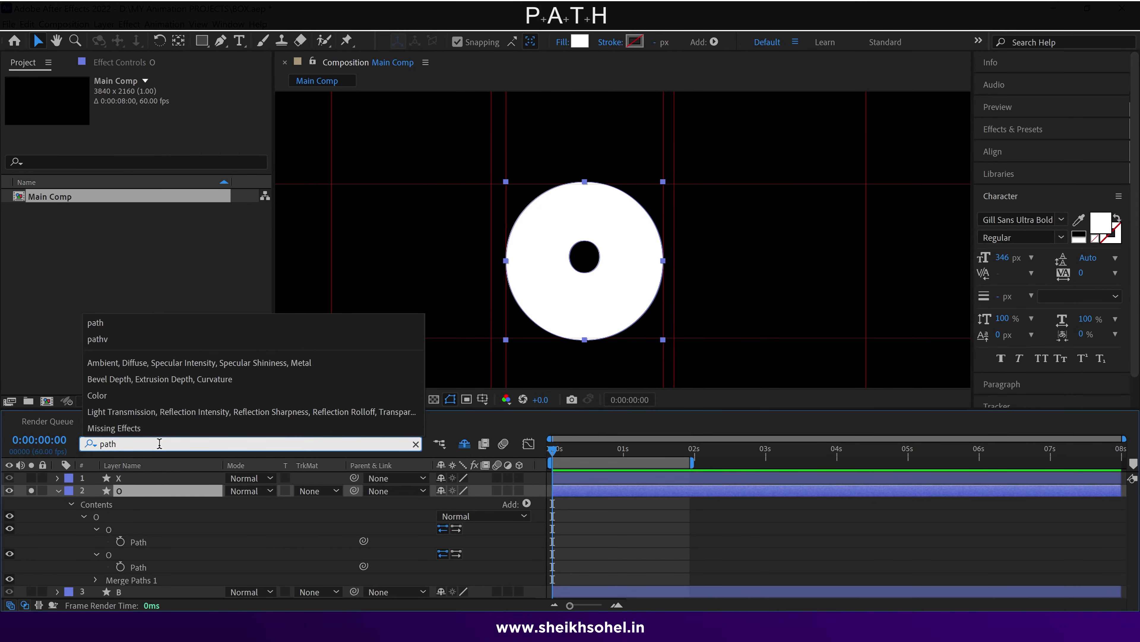
click(140, 545)
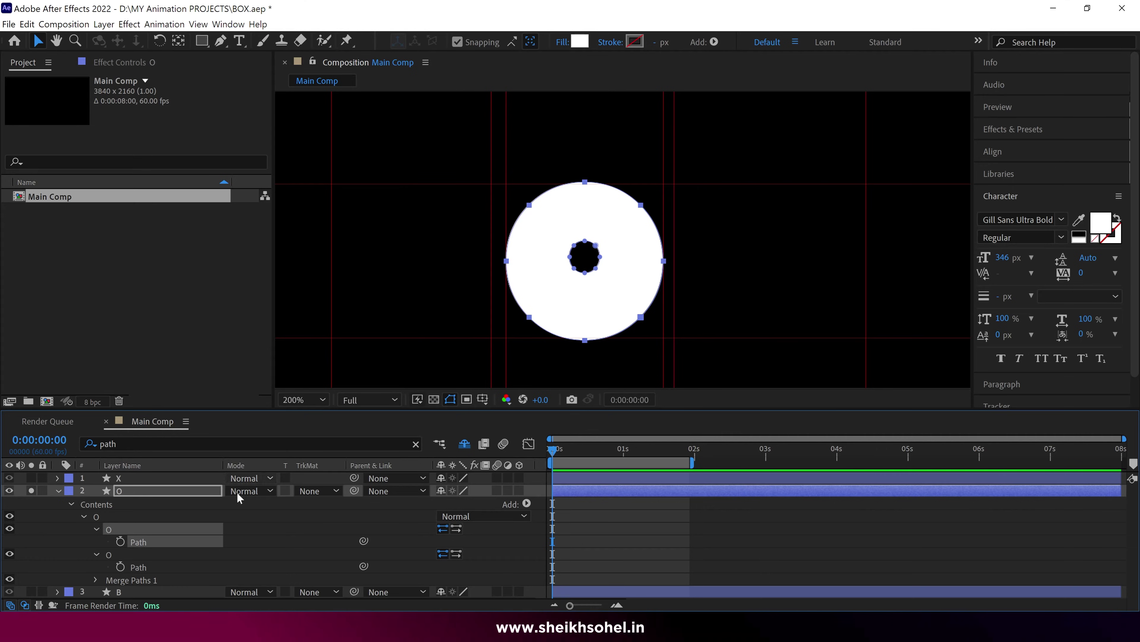
click(144, 567)
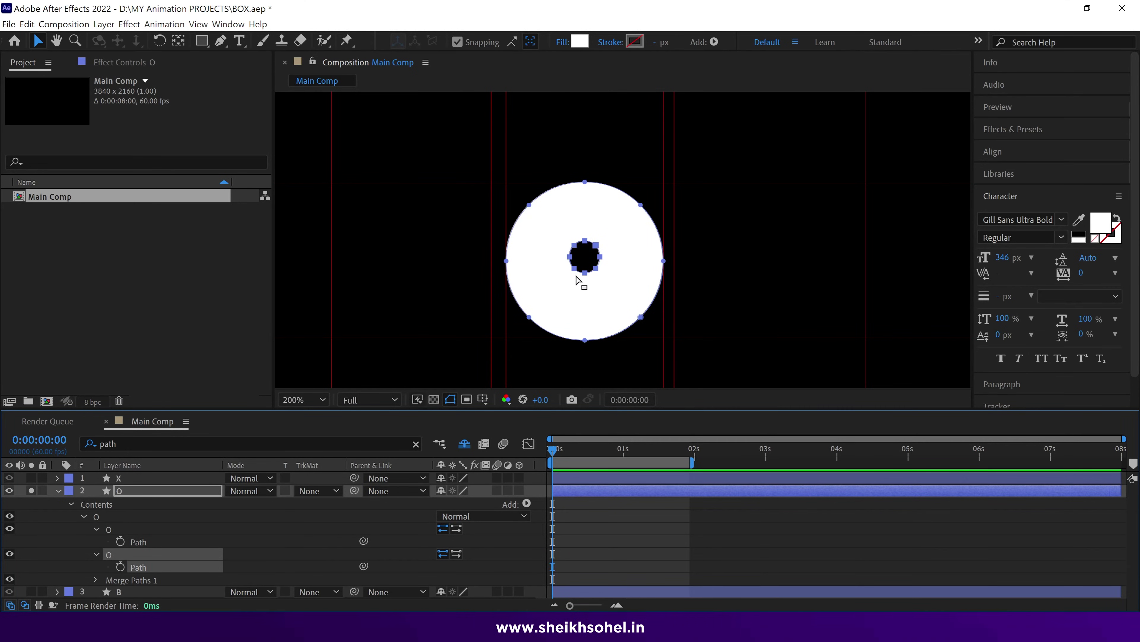
click(142, 541)
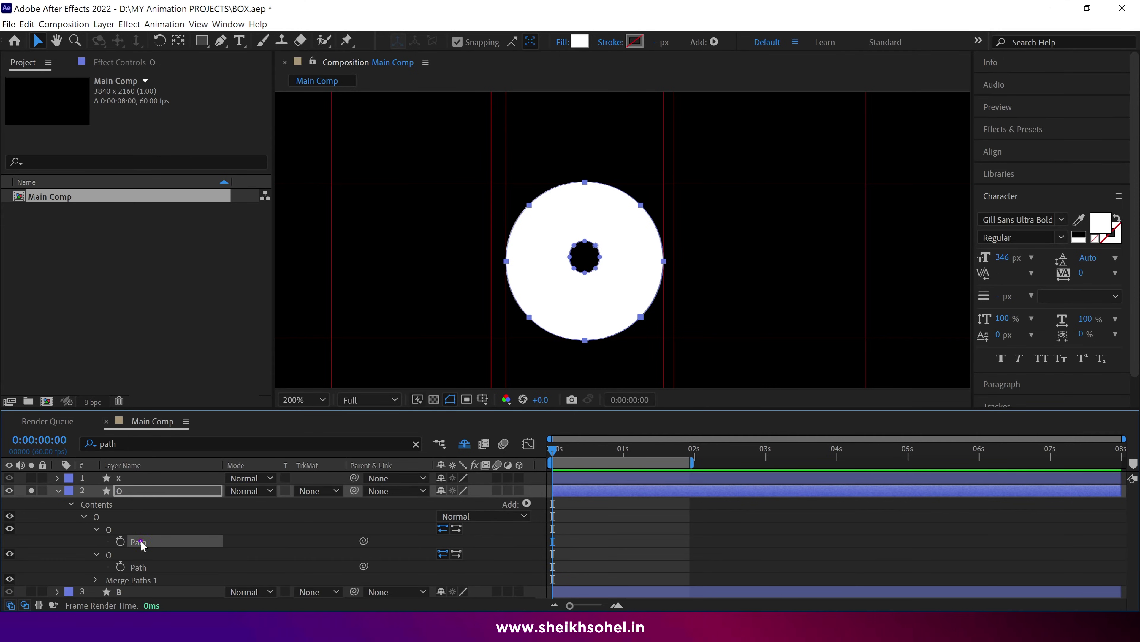
Step: Add keyframes for both of the O's Paths at 0:00:00:00 and at about 1 second
click(120, 541)
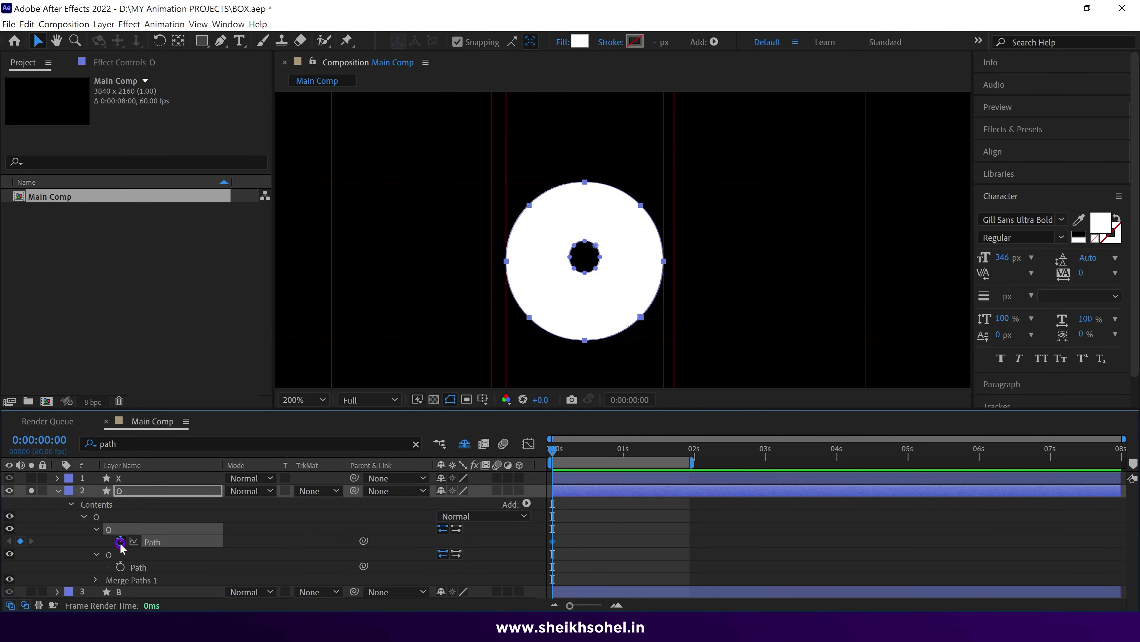
click(123, 566)
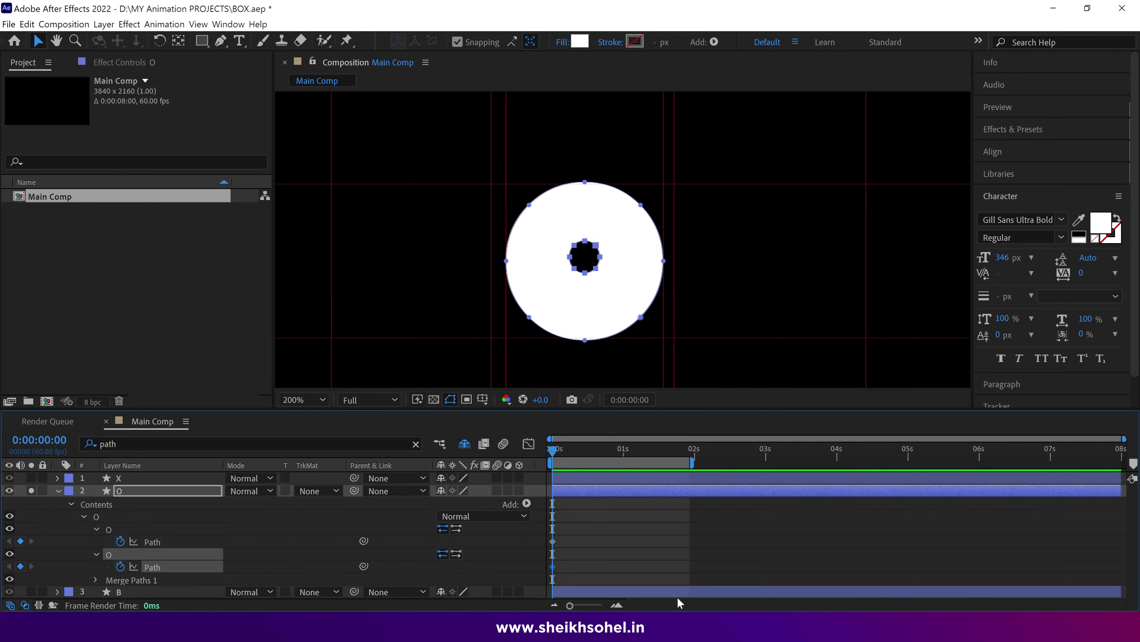
drag(557, 450, 625, 460)
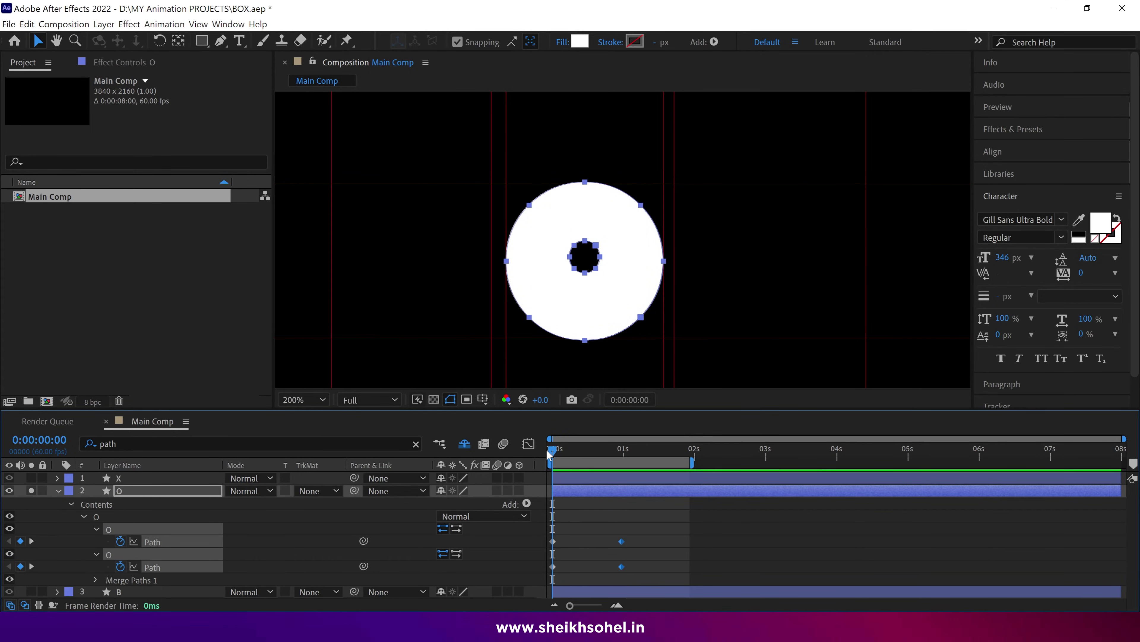
Step: Try pulling the O's lower-right outline point inward at the first frame with the Pen tool, and scrub through the morph
click(575, 490)
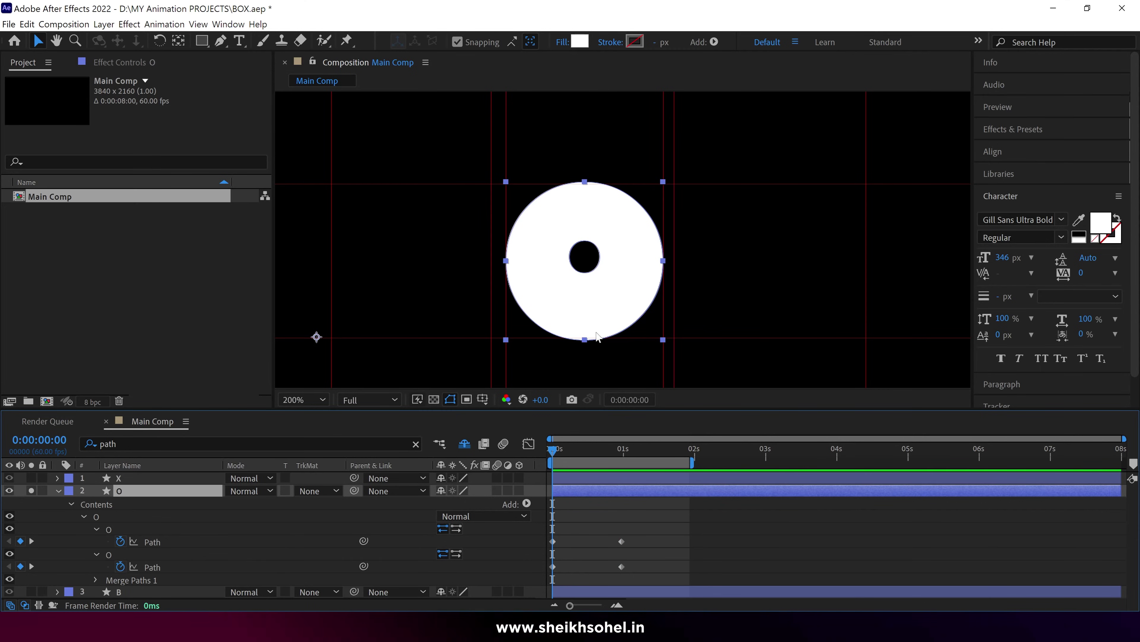
key(g)
drag(641, 316, 624, 288)
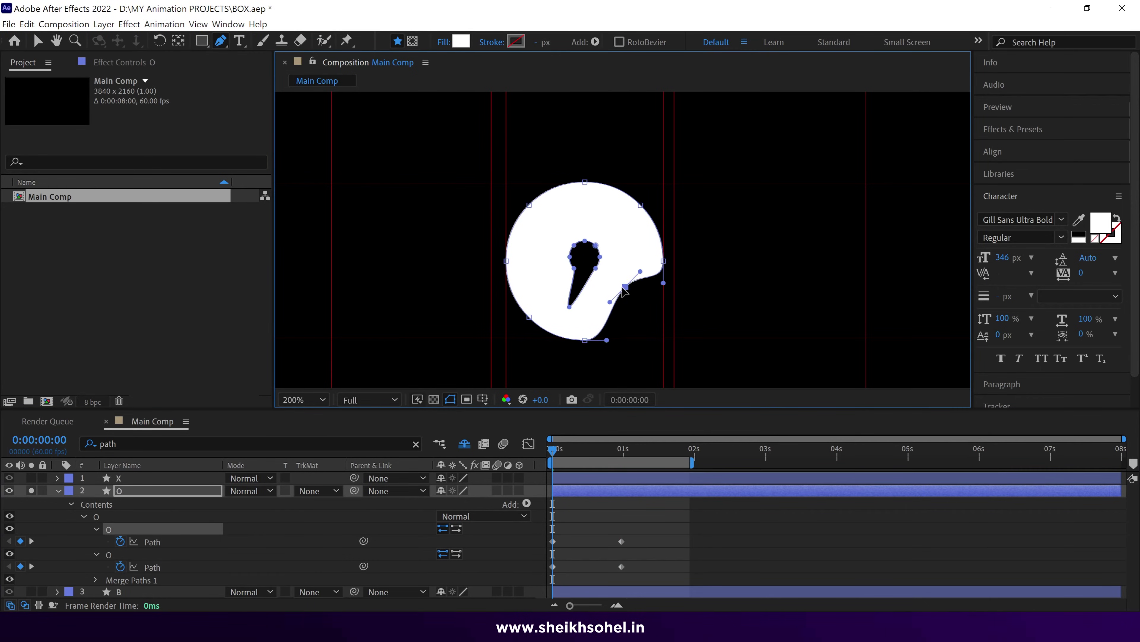
click(553, 451)
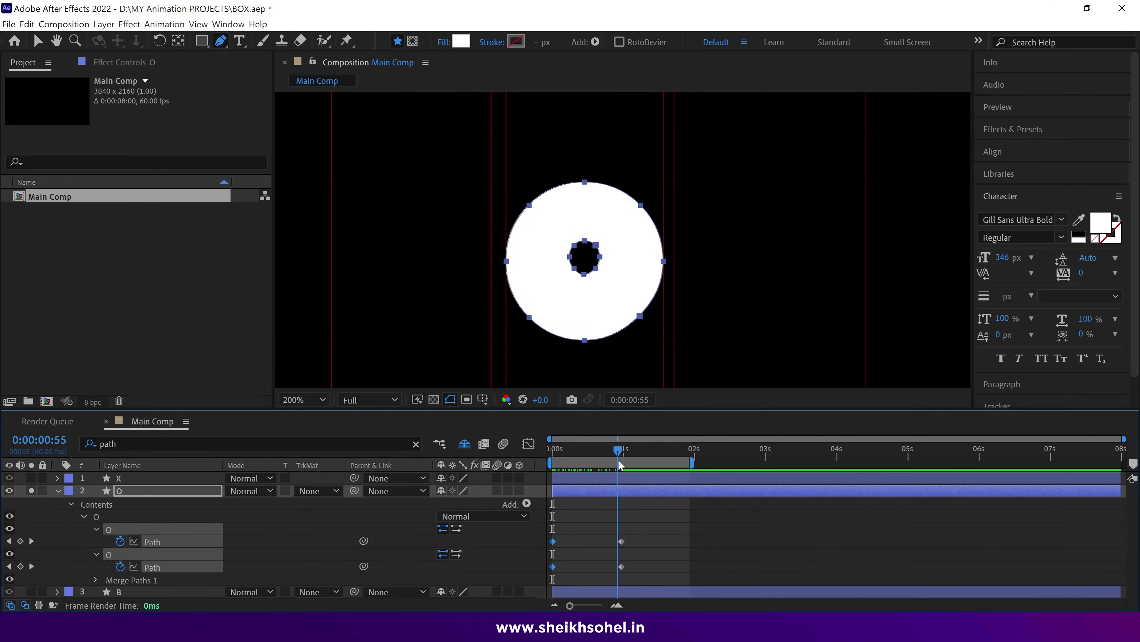
drag(651, 588, 609, 524)
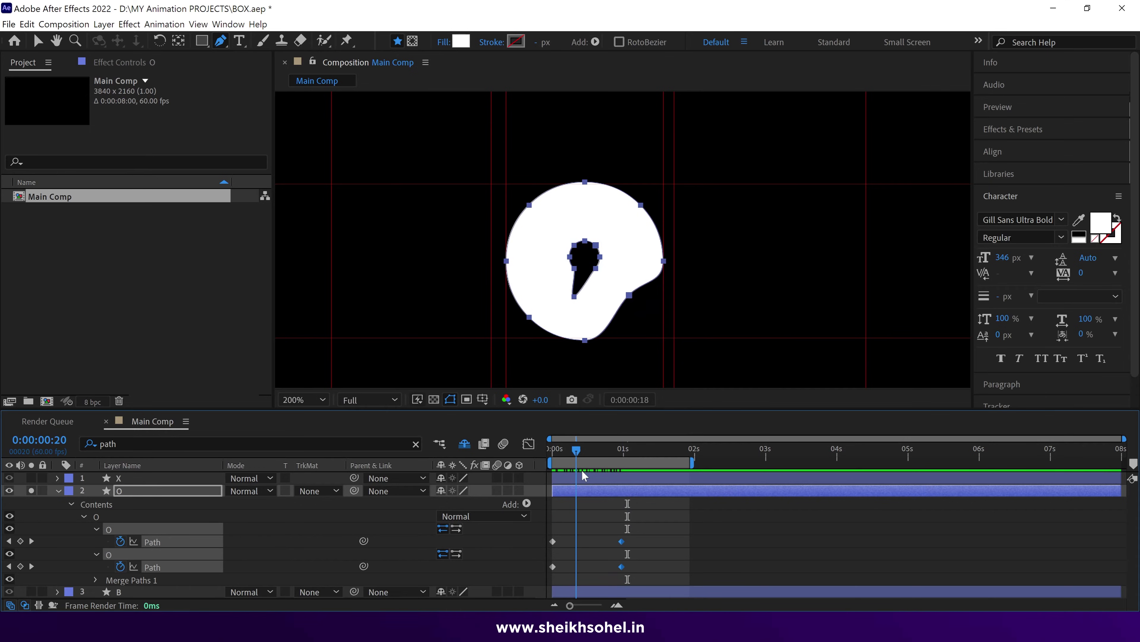
Step: Try pulling the lowest point of the O's inner path up and outward at 0:00:00:25, and scrub through the distortion
click(202, 492)
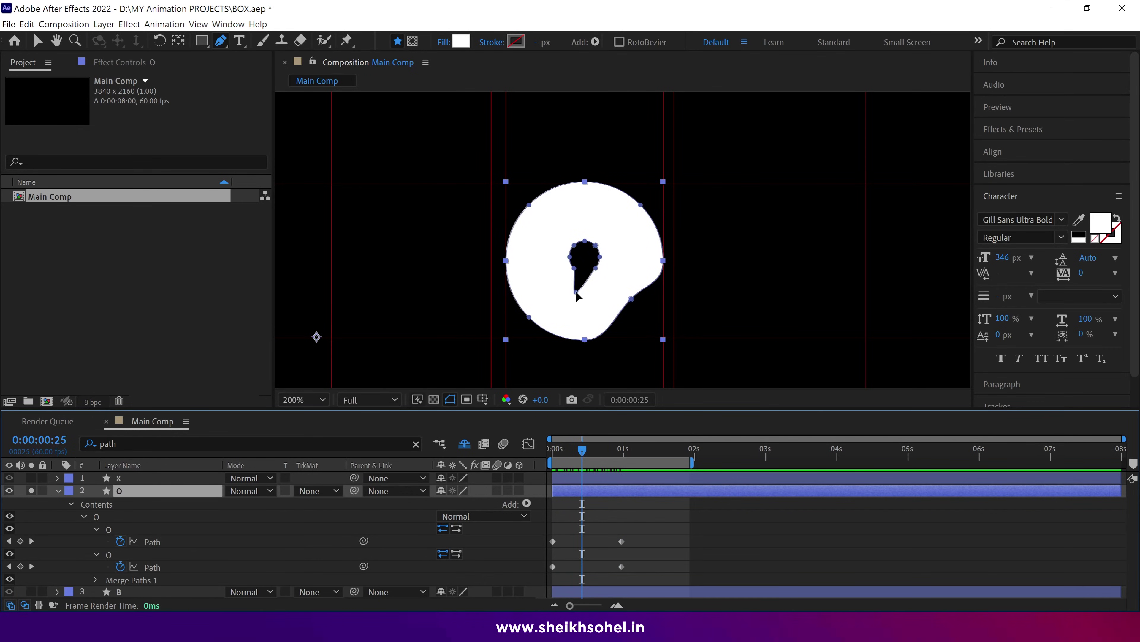
drag(576, 292, 544, 255)
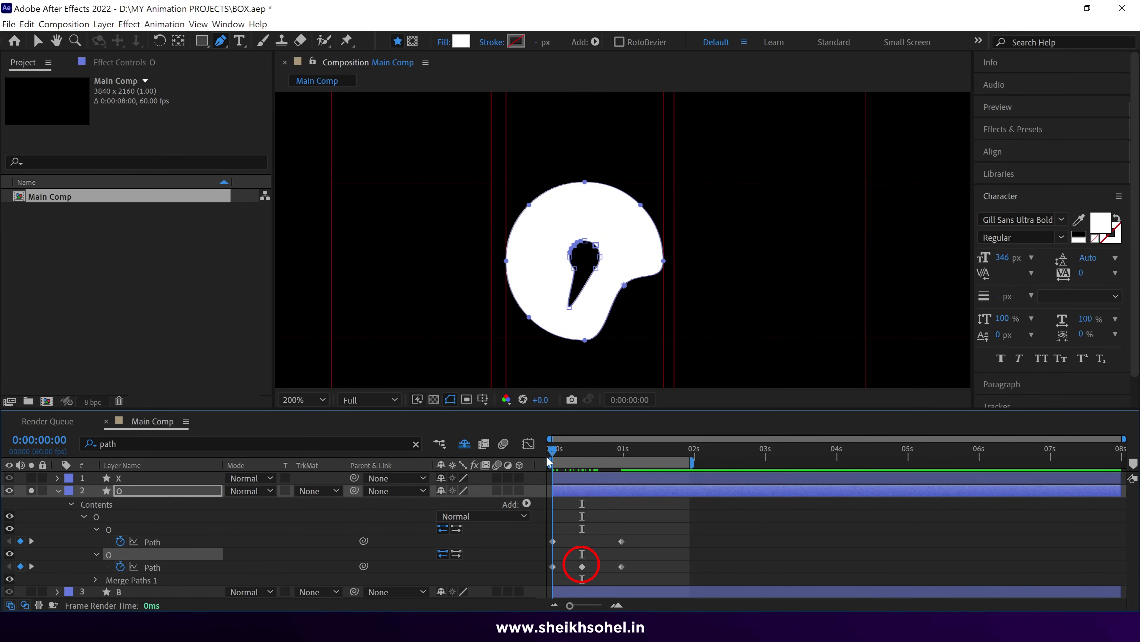
drag(569, 456, 611, 468)
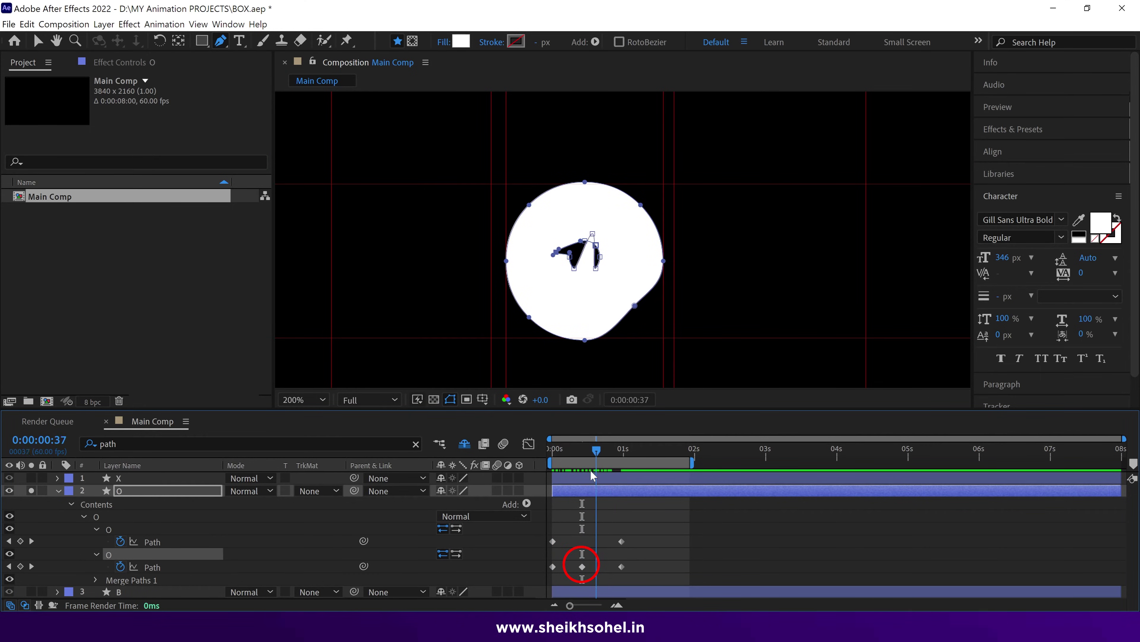
Step: Undo the trial distortions of the O's outer and inner paths
key(ctrl+z)
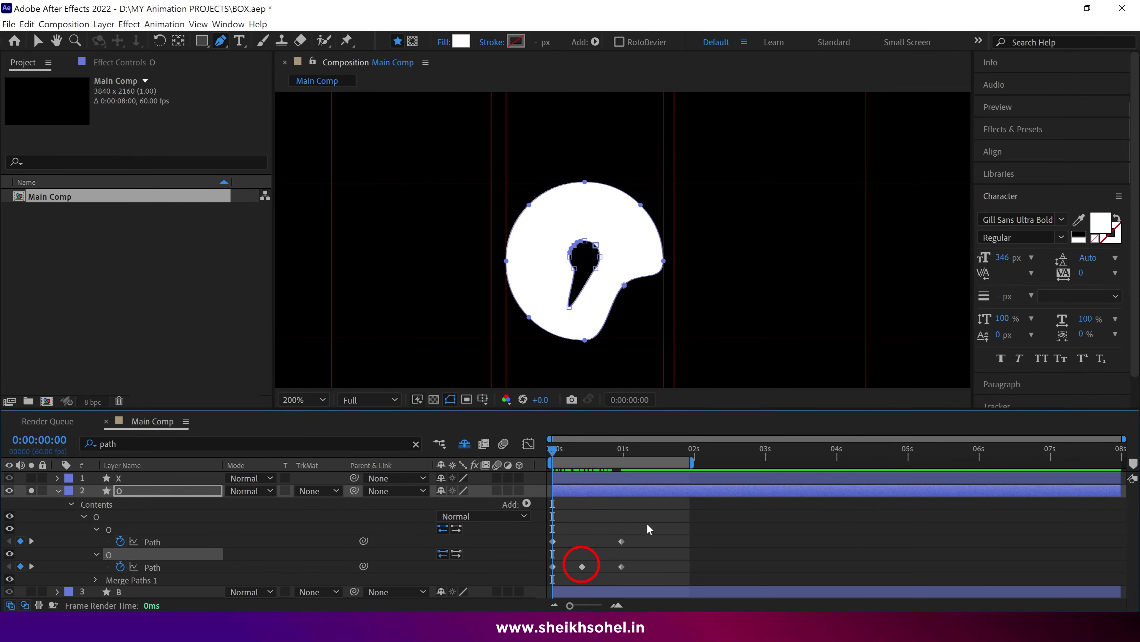
key(ctrl+z)
key(ctrl+z)
key(ctrl+z)
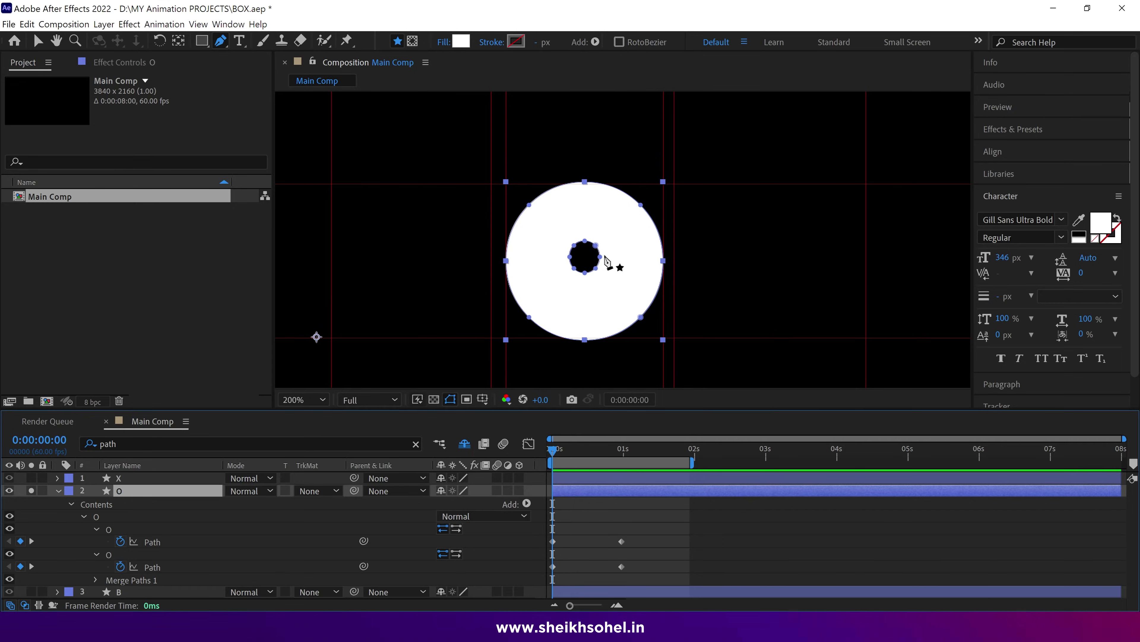
Step: Maximize the composition view and convert the four diagonal points of the O's outer path to corner points at the first frame
key(grave)
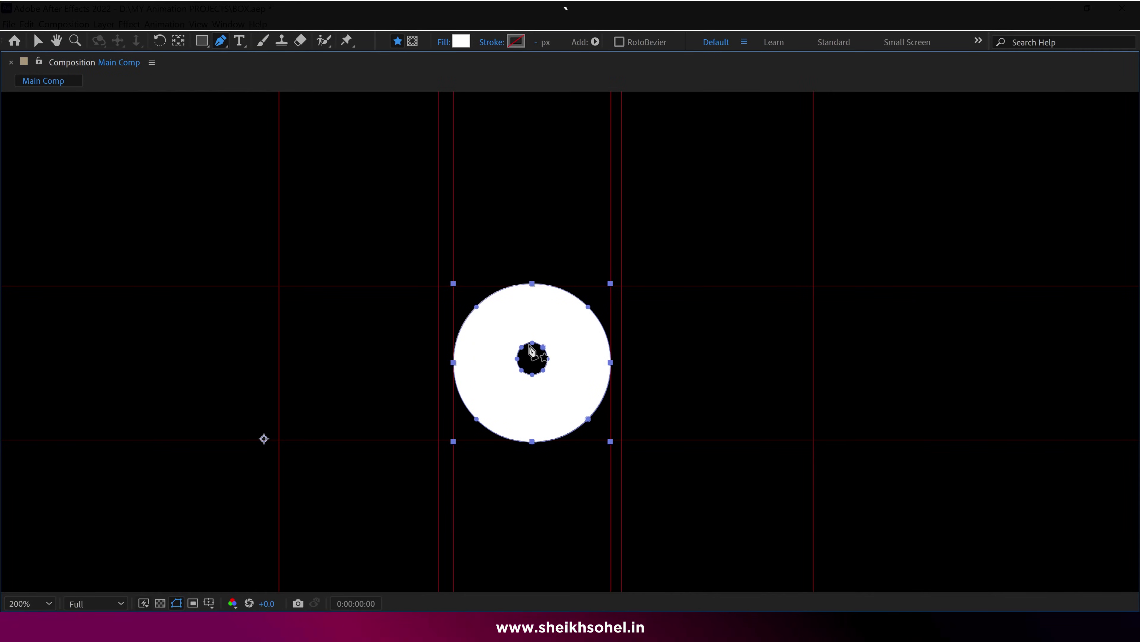
key(period)
drag(486, 341, 568, 301)
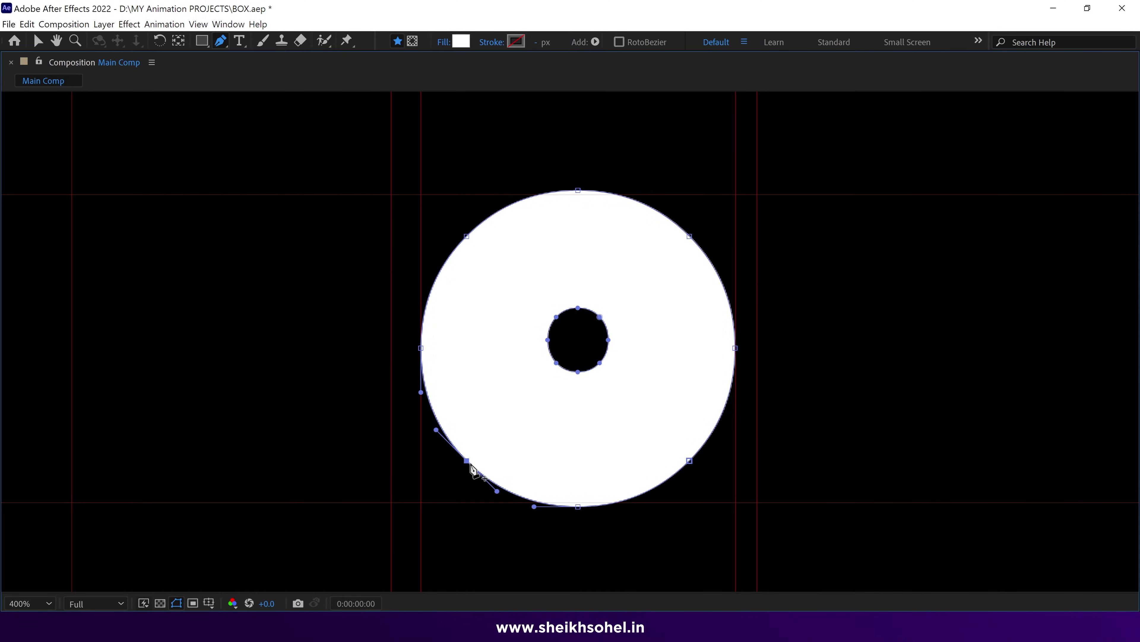
shift+click(689, 461)
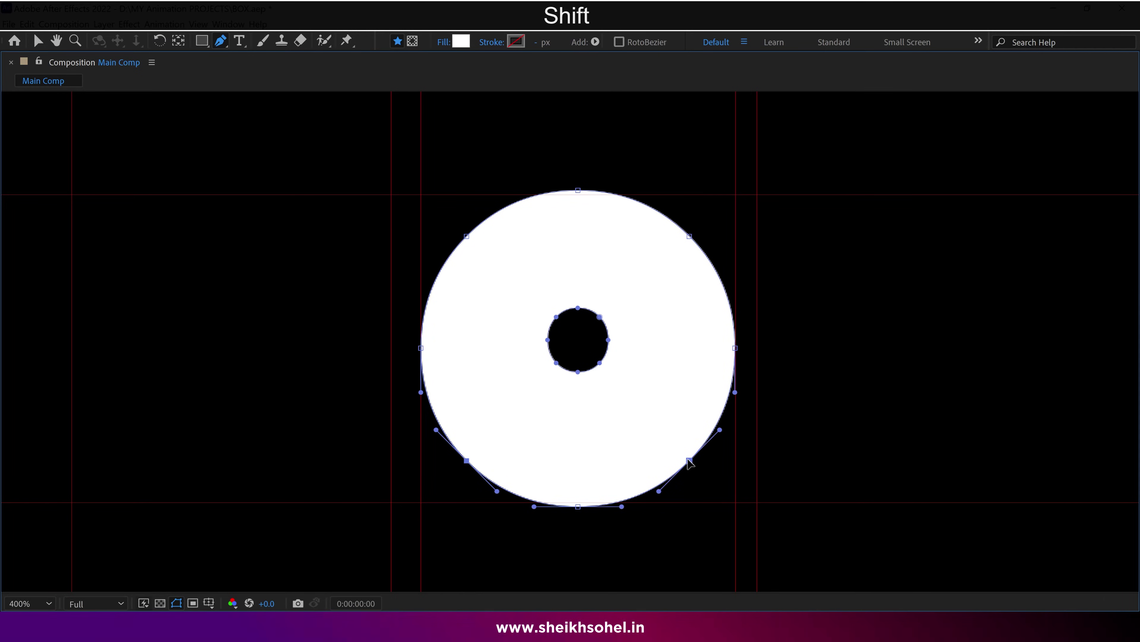
shift+click(690, 236)
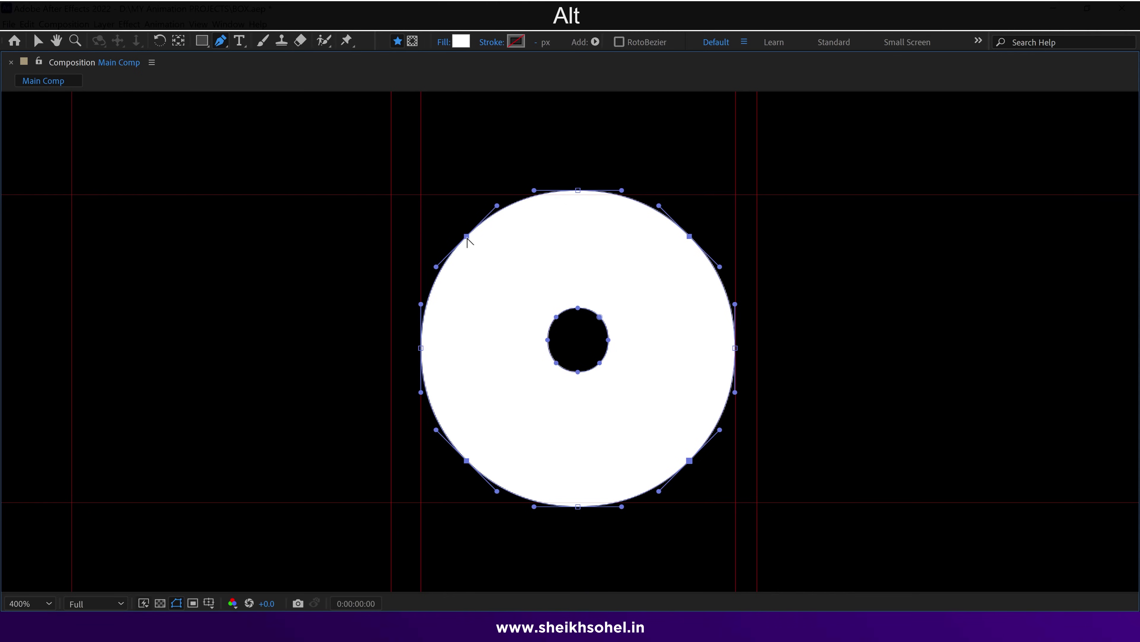
alt+click(466, 236)
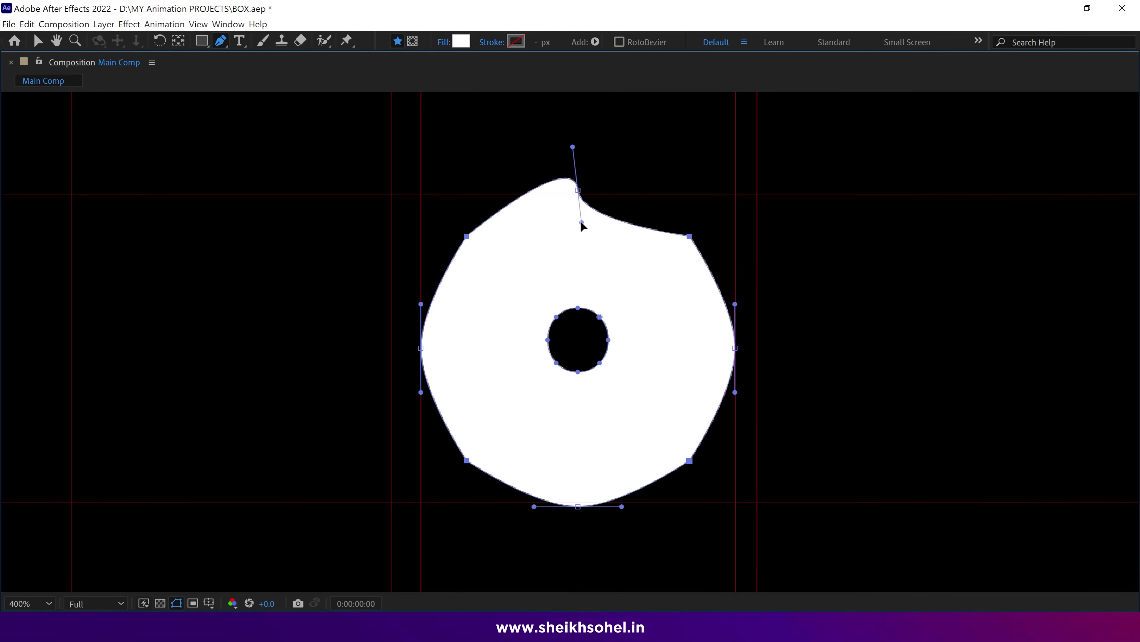
key(ctrl+z)
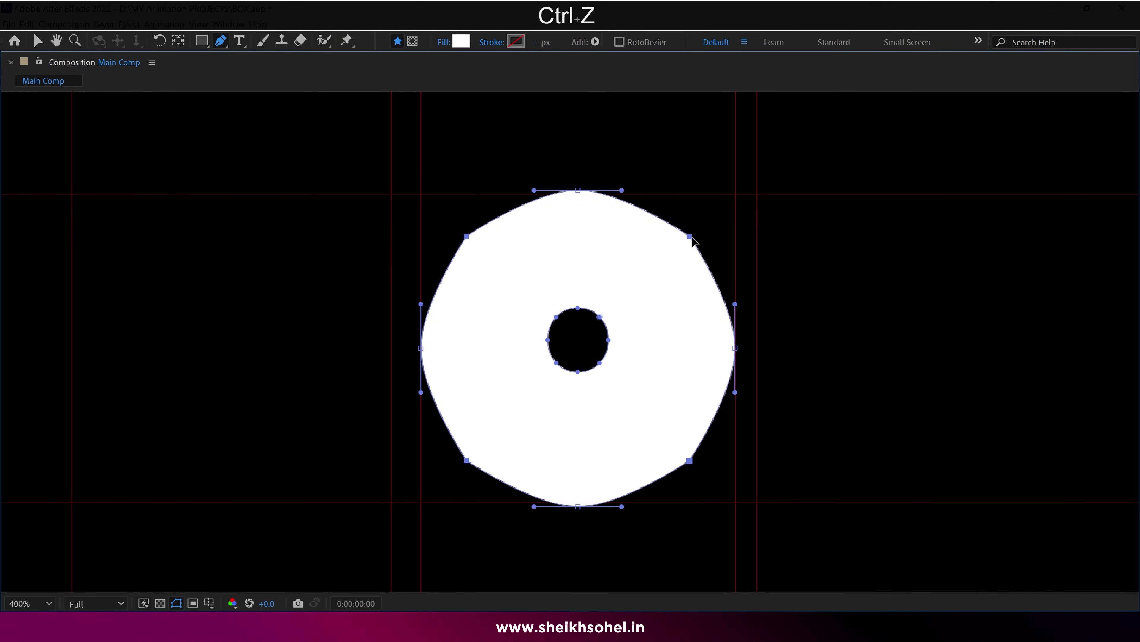
Step: Reshape the O's outer path into a square at the first frame by moving its corner and middle points onto the guides
drag(691, 241, 655, 233)
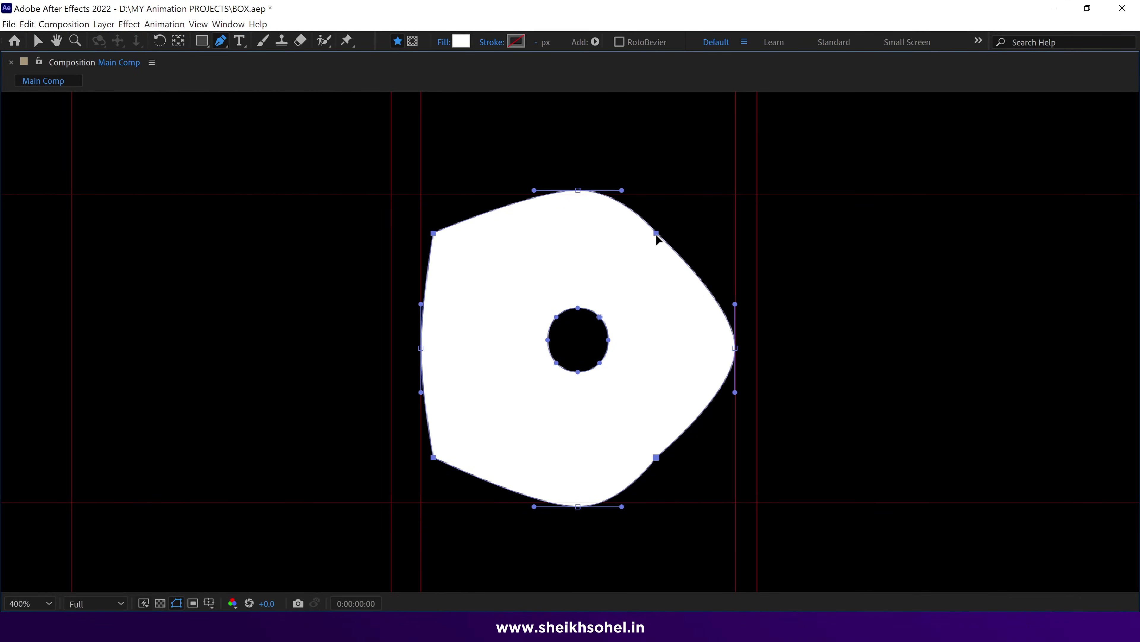
key(ctrl+z)
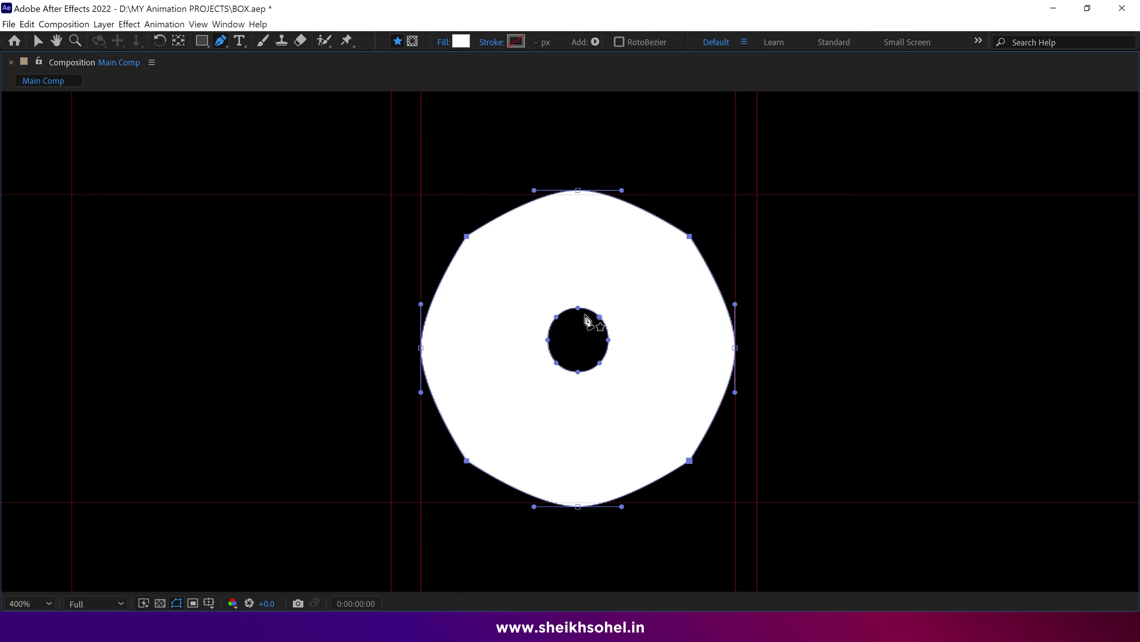
click(578, 308)
click(466, 235)
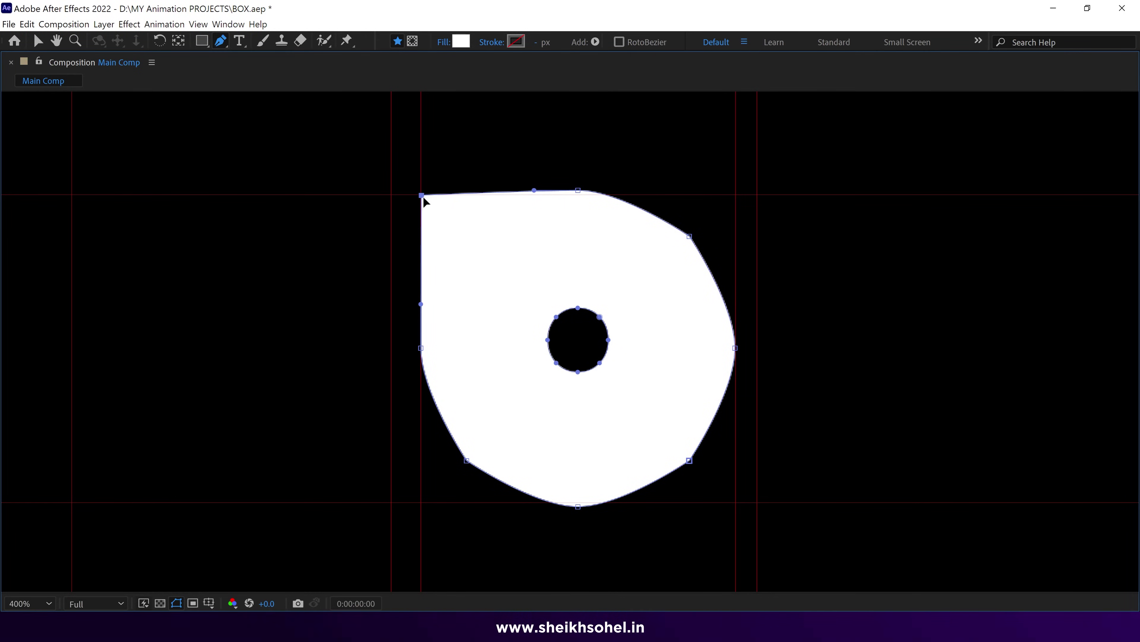
drag(690, 235, 732, 195)
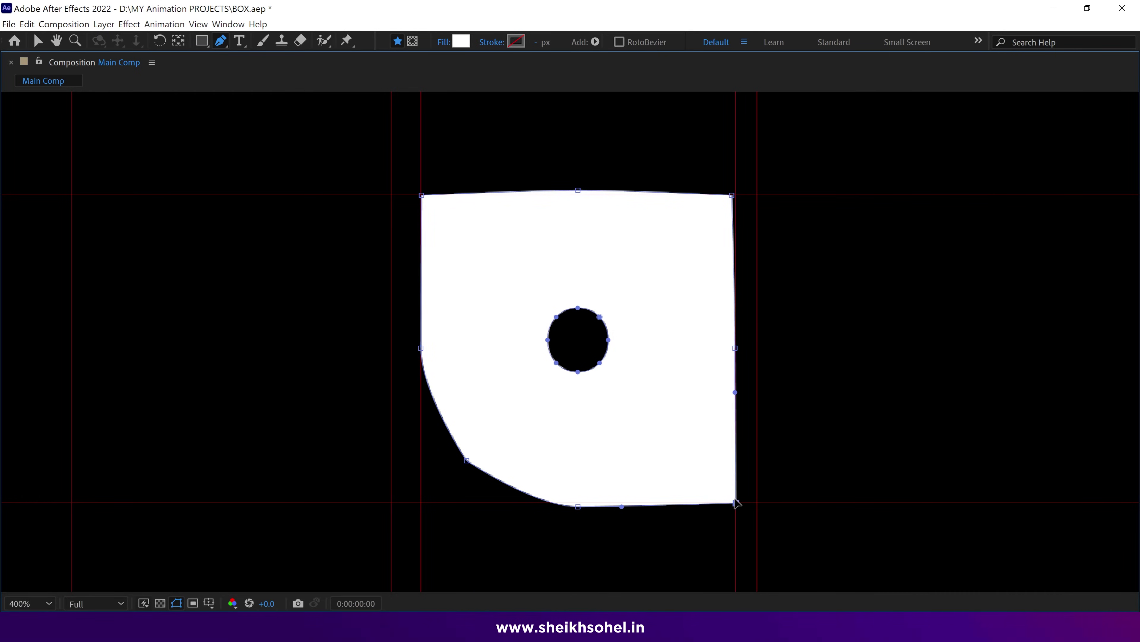
drag(468, 462, 421, 502)
drag(577, 507, 578, 503)
drag(578, 190, 576, 195)
drag(733, 195, 735, 194)
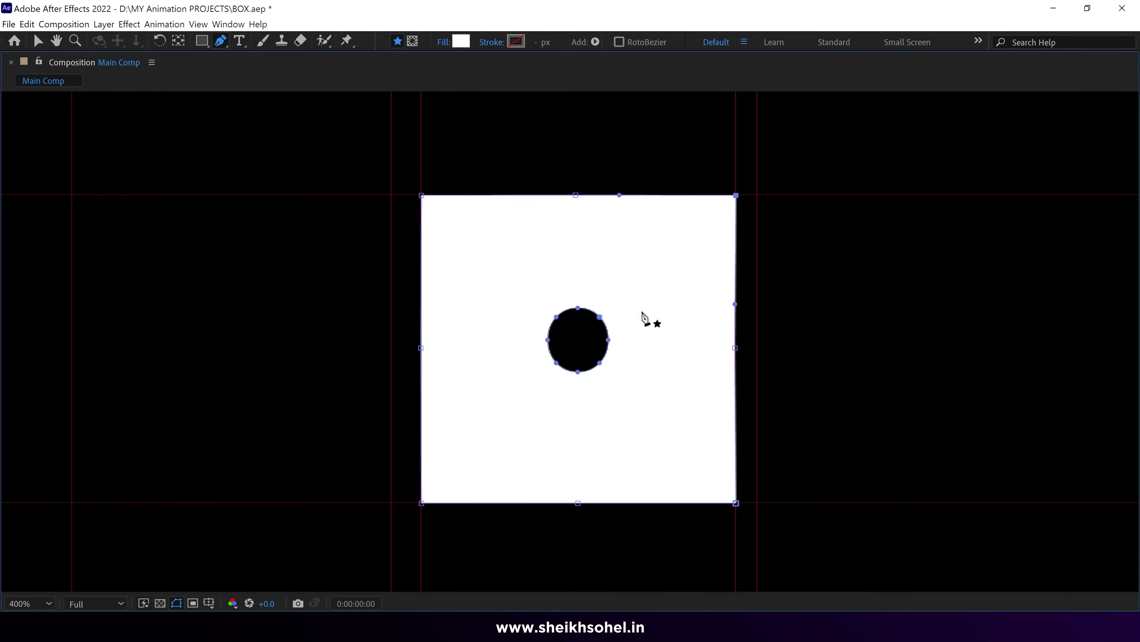
key(grave)
key(comma)
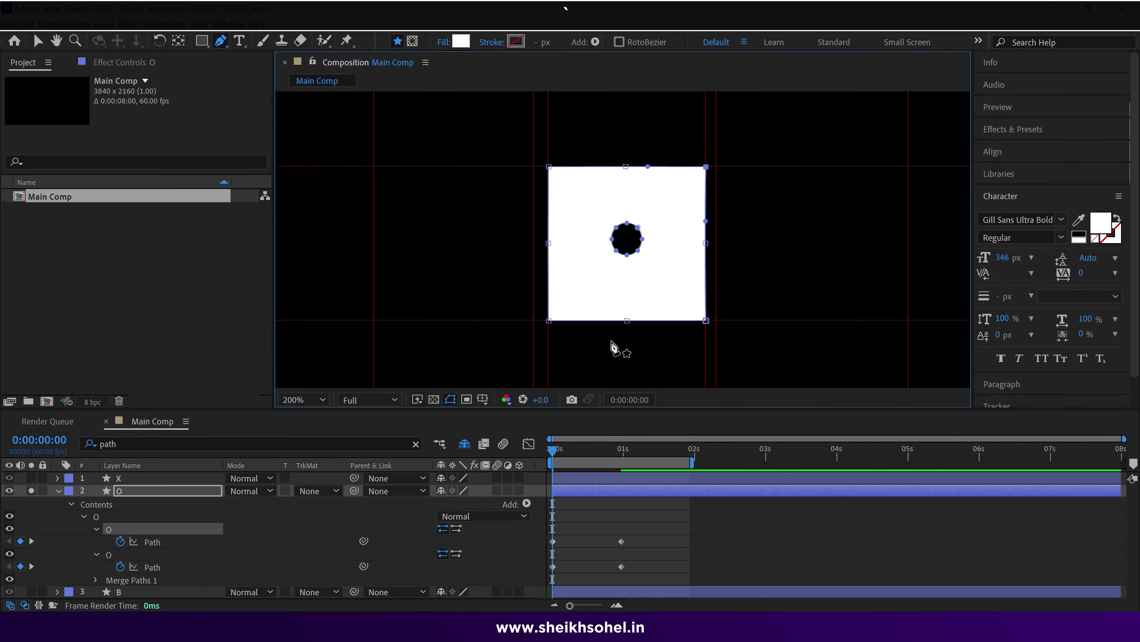
drag(554, 450, 561, 476)
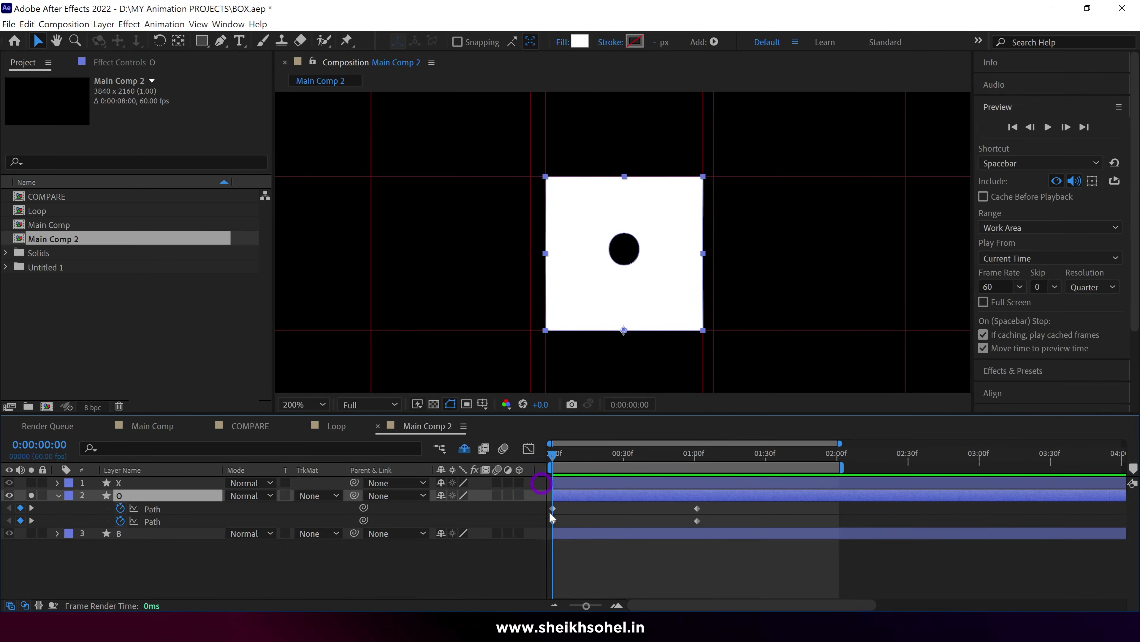
Step: Flatten the O's inner path into a horizontal line at its lower edge at the first frame, and scrub through the morph
drag(564, 520, 542, 528)
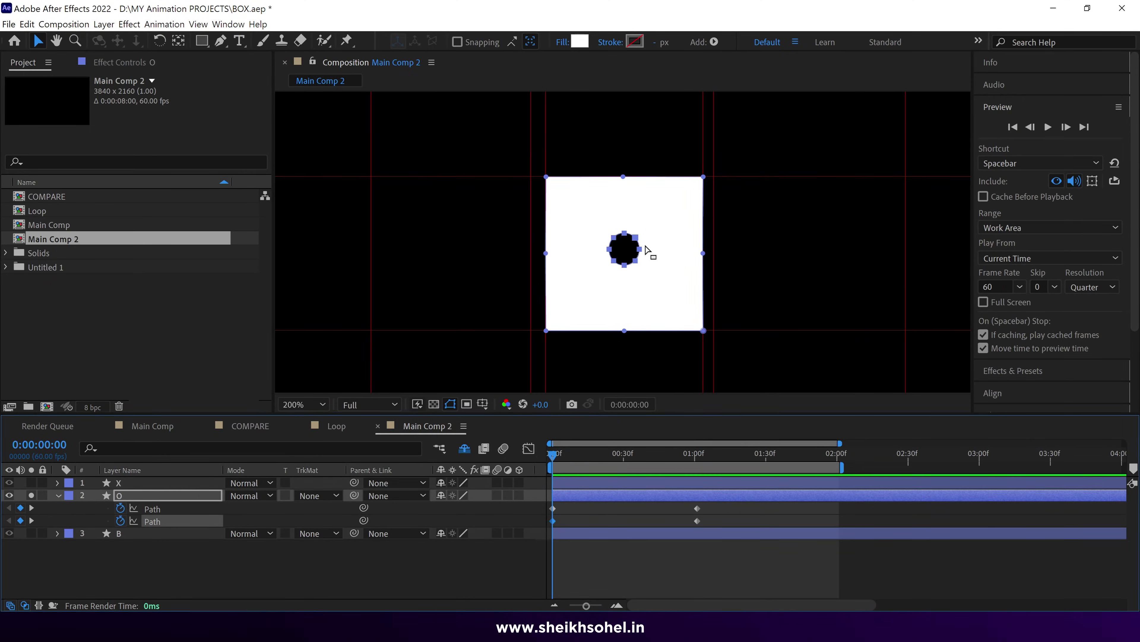
key(grave)
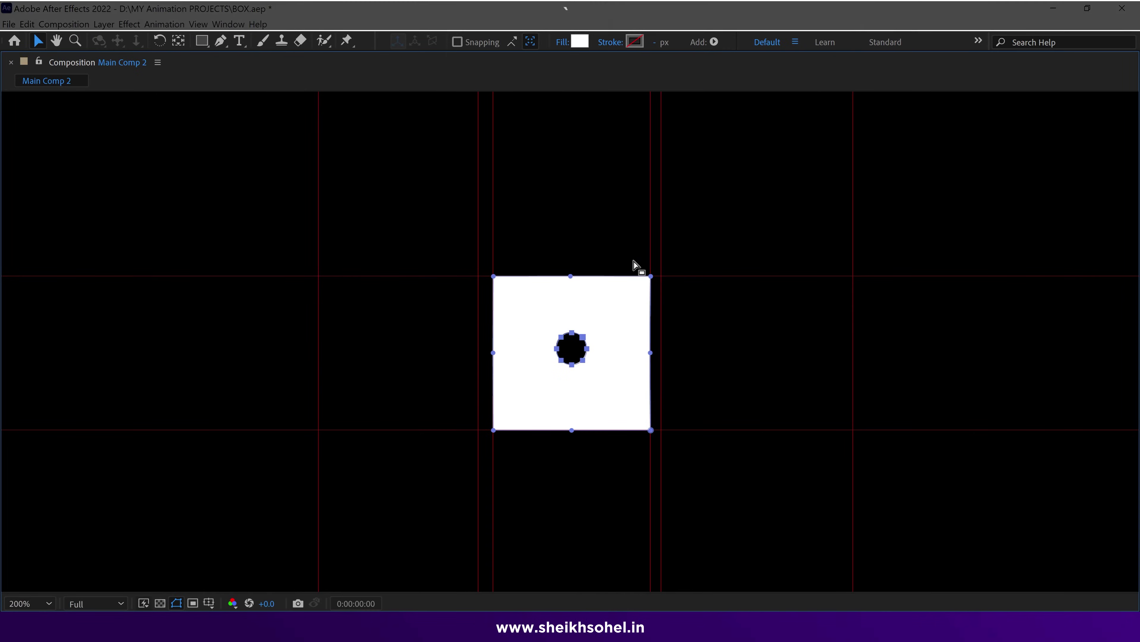
key(period)
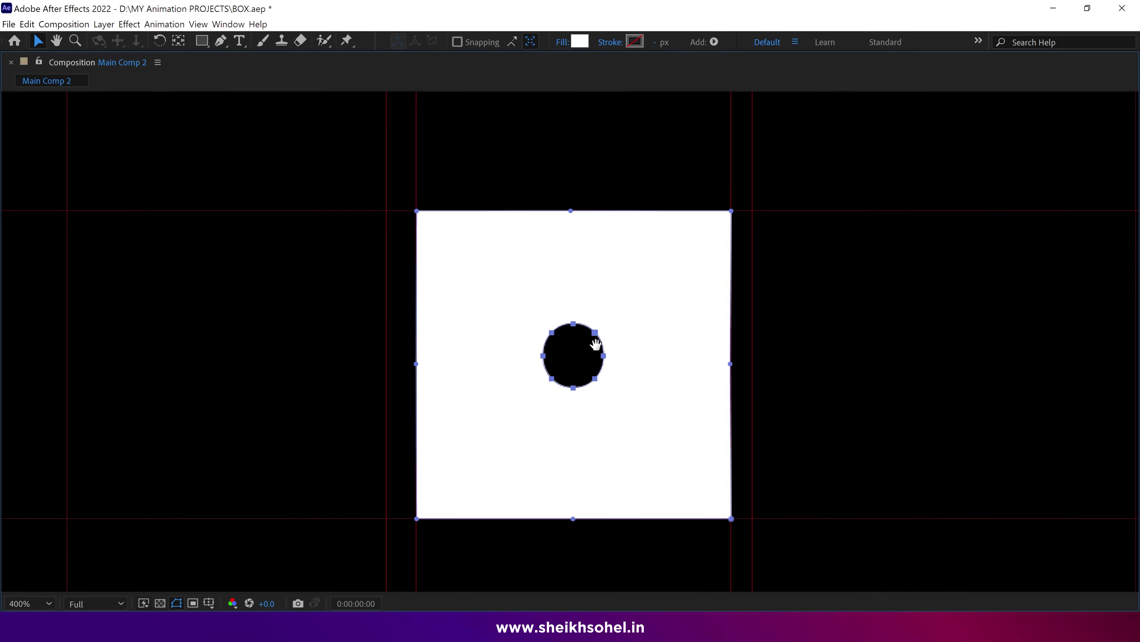
drag(596, 345, 601, 341)
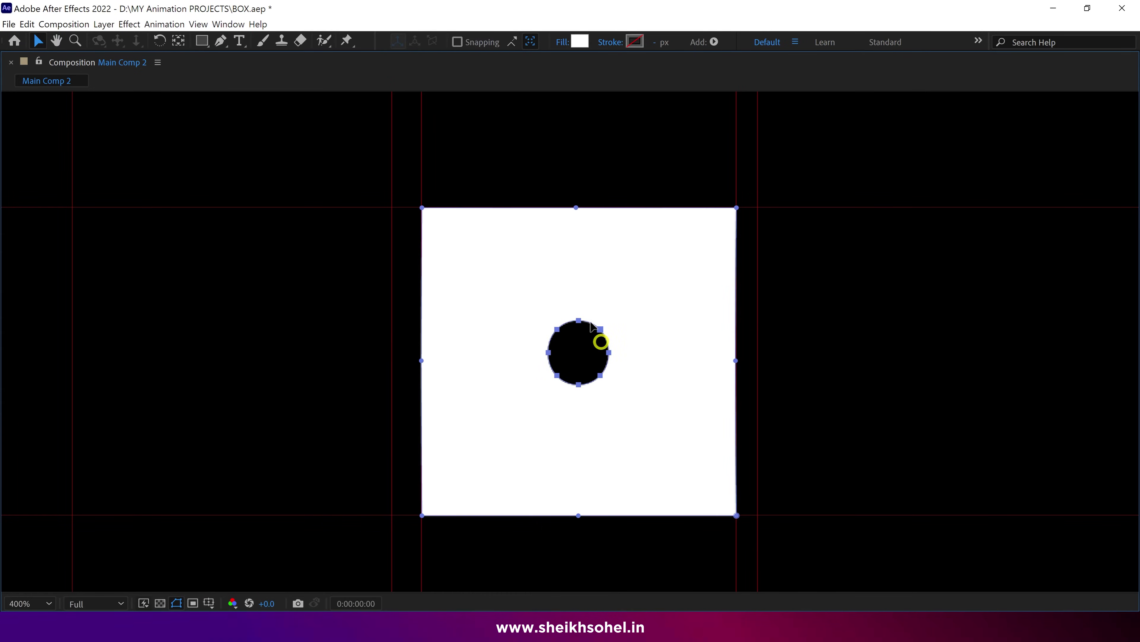
double_click(579, 319)
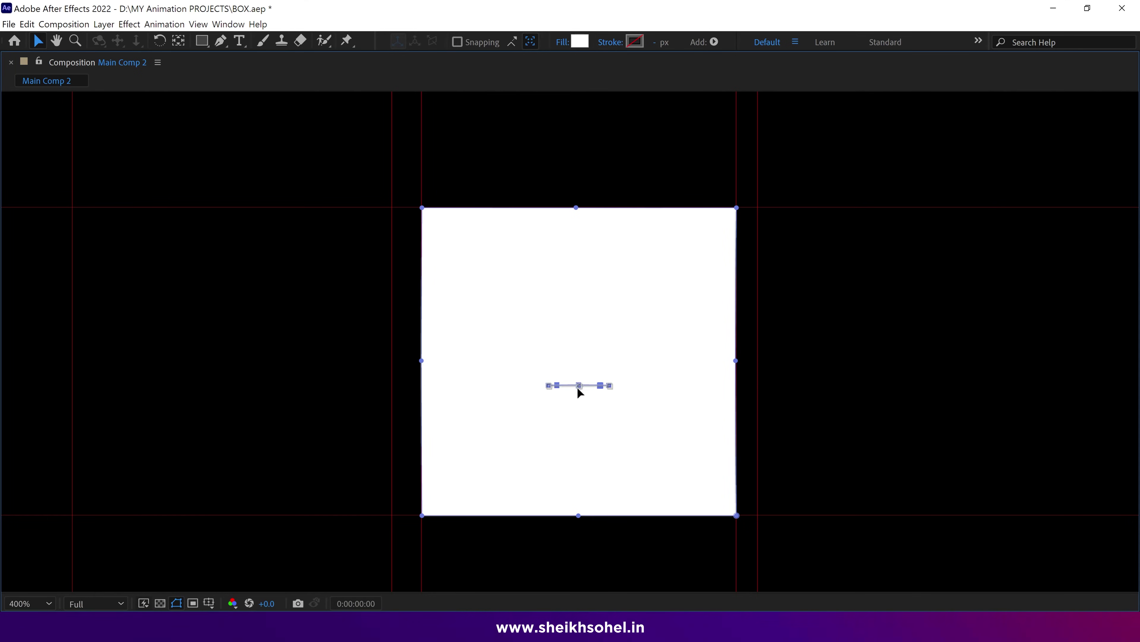
key(grave)
key(comma)
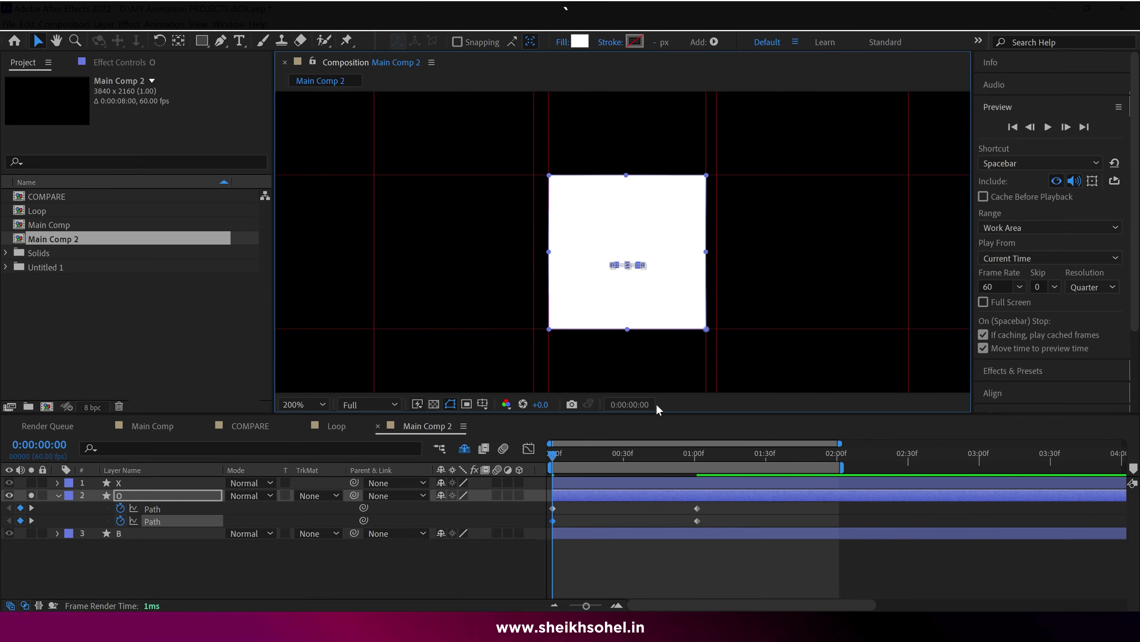
drag(549, 454, 617, 459)
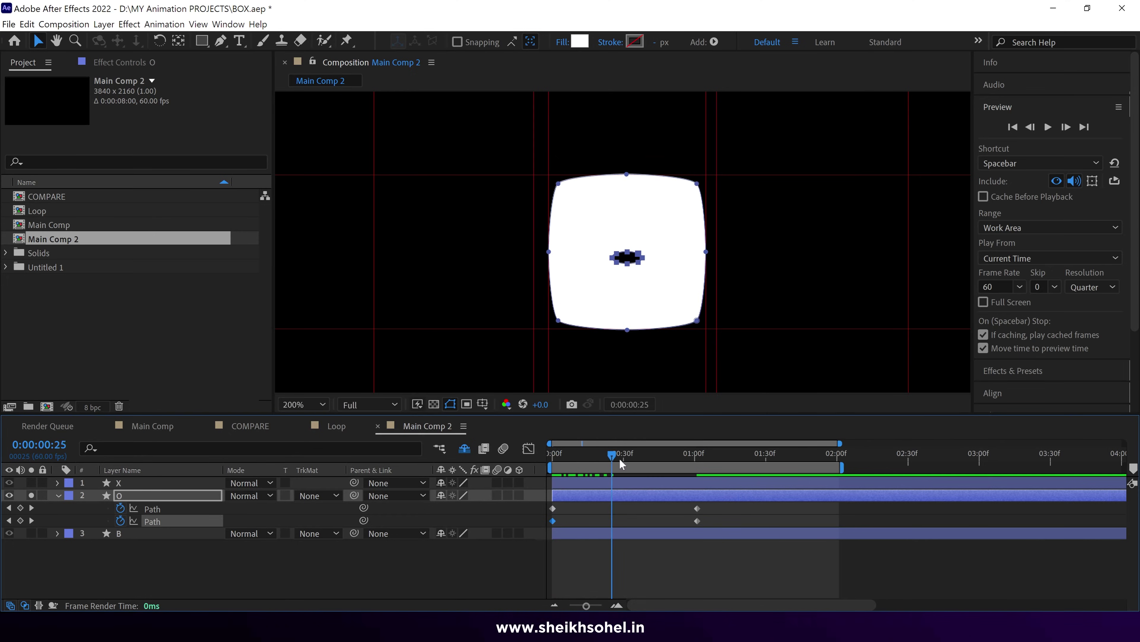
drag(689, 463, 545, 476)
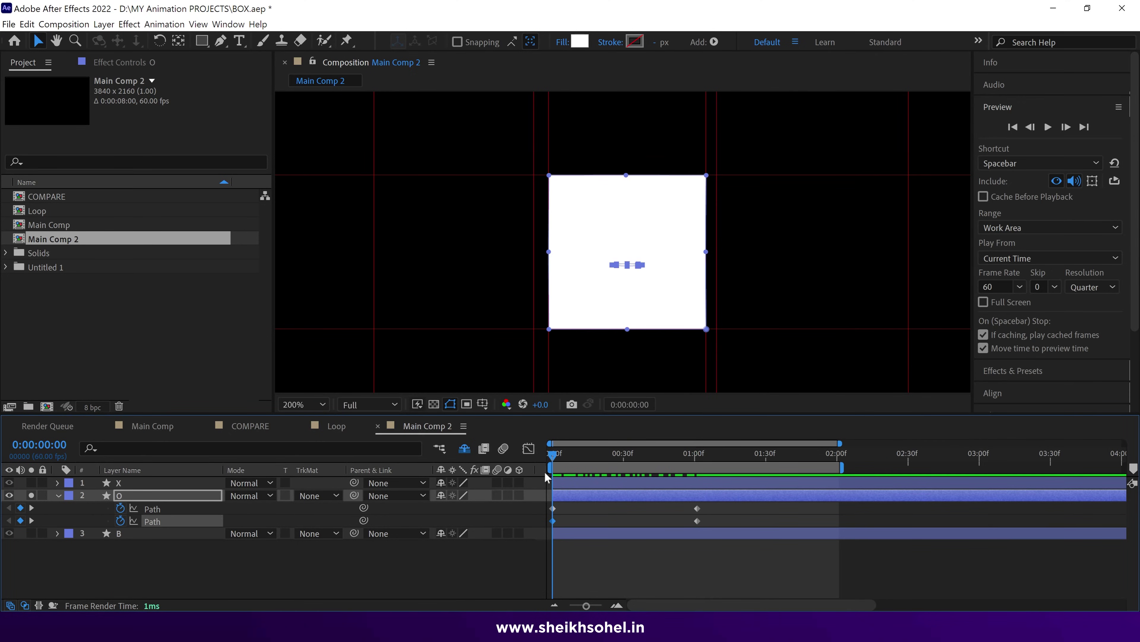
Step: Paste the inner path's round-hole keyframe at 0:00:01:17 and its flattened keyframe at 0:00:01:32
drag(719, 479, 735, 481)
drag(709, 519, 680, 527)
key(ctrl+c)
key(ctrl+v)
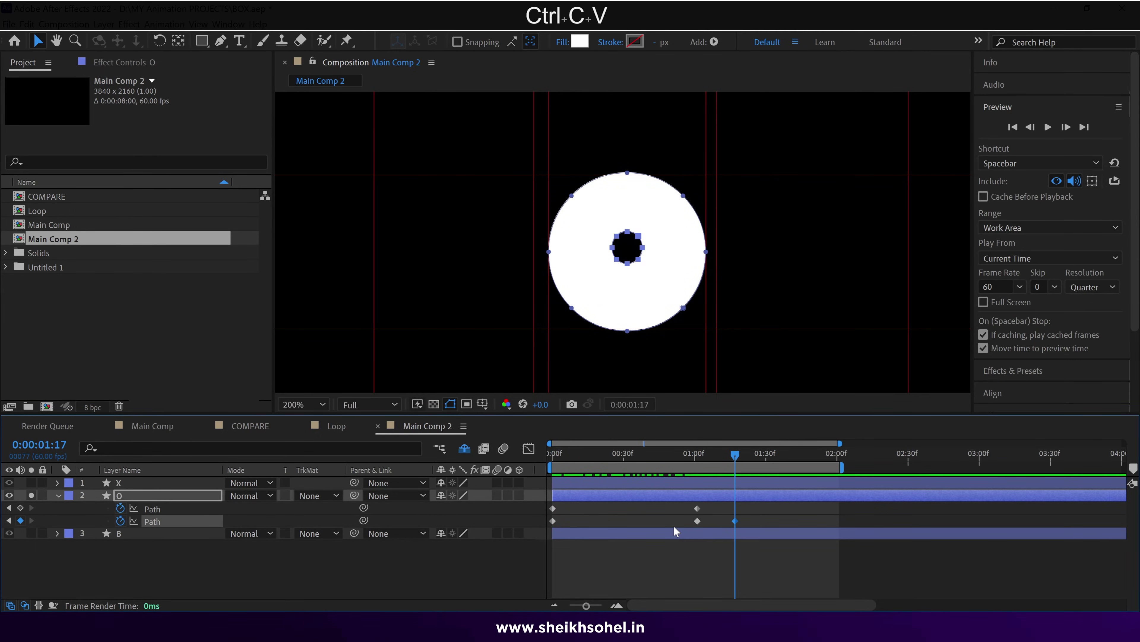
drag(743, 451, 771, 464)
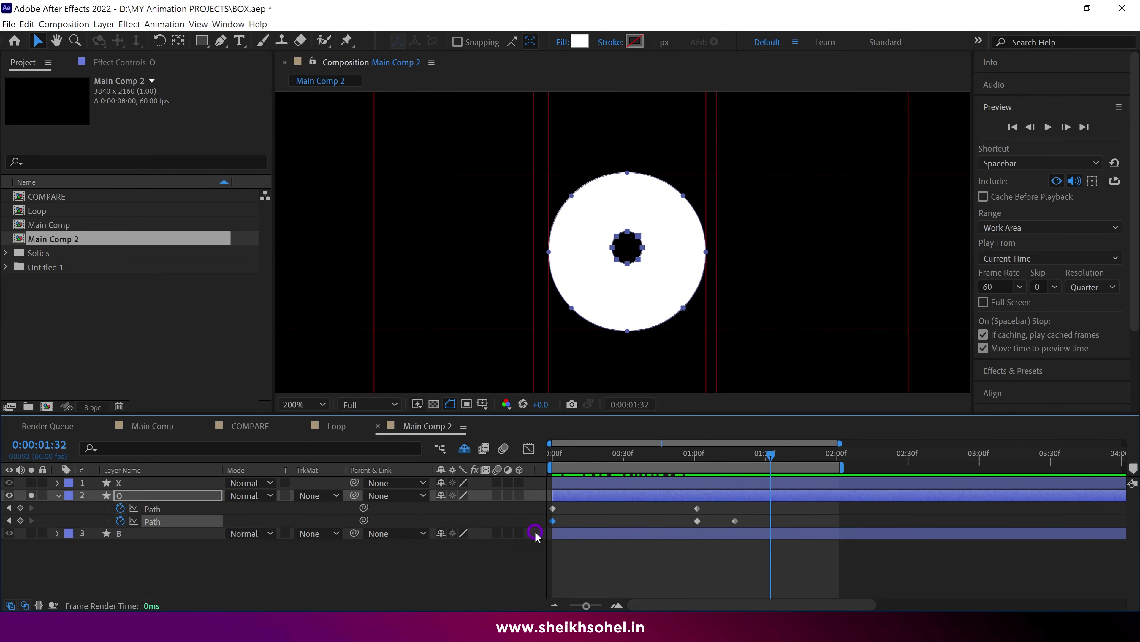
key(ctrl+c)
key(ctrl+v)
Step: Paste the inner path's round-hole keyframe at 0:00:01:44, and preview the blink with the work area starting at 0:00:01:01
drag(704, 453, 799, 482)
click(735, 520)
key(ctrl+c)
key(ctrl+v)
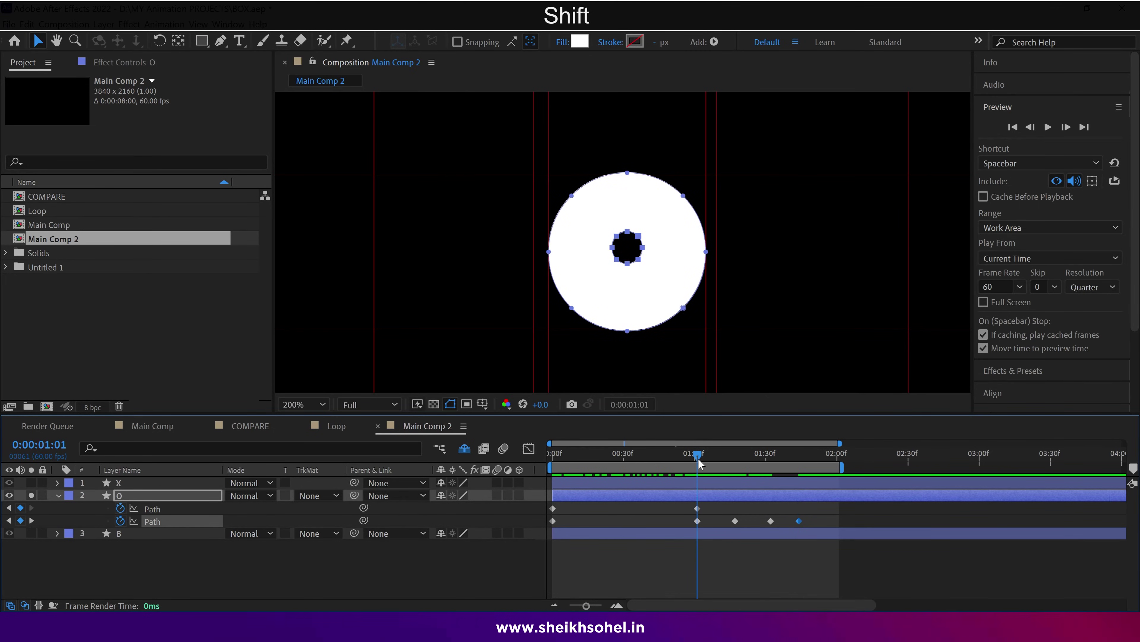
key(b)
key(space)
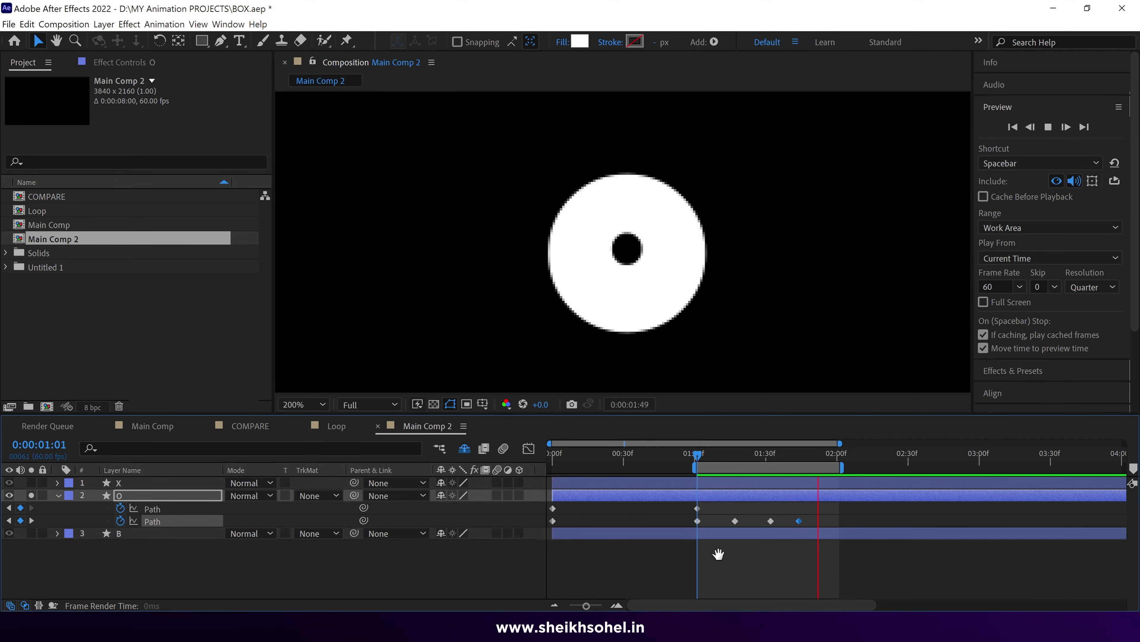
key(space)
Step: Apply Easy Ease to the first and last blink keyframes, compress the three keyframes closer together, and preview the blink
drag(812, 515, 728, 523)
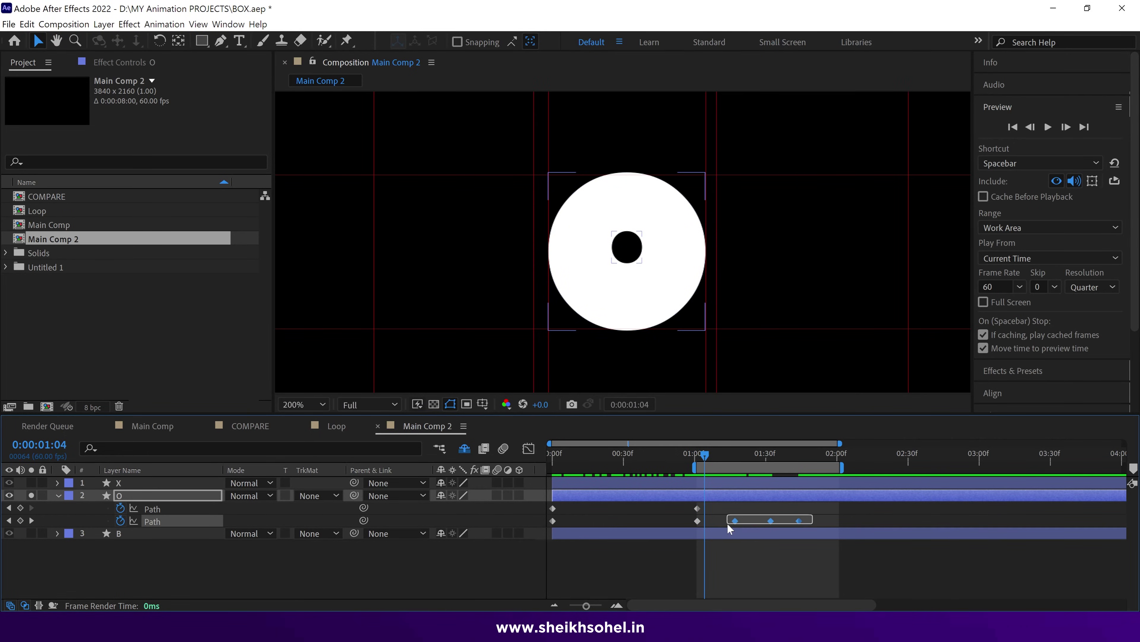
shift+click(771, 521)
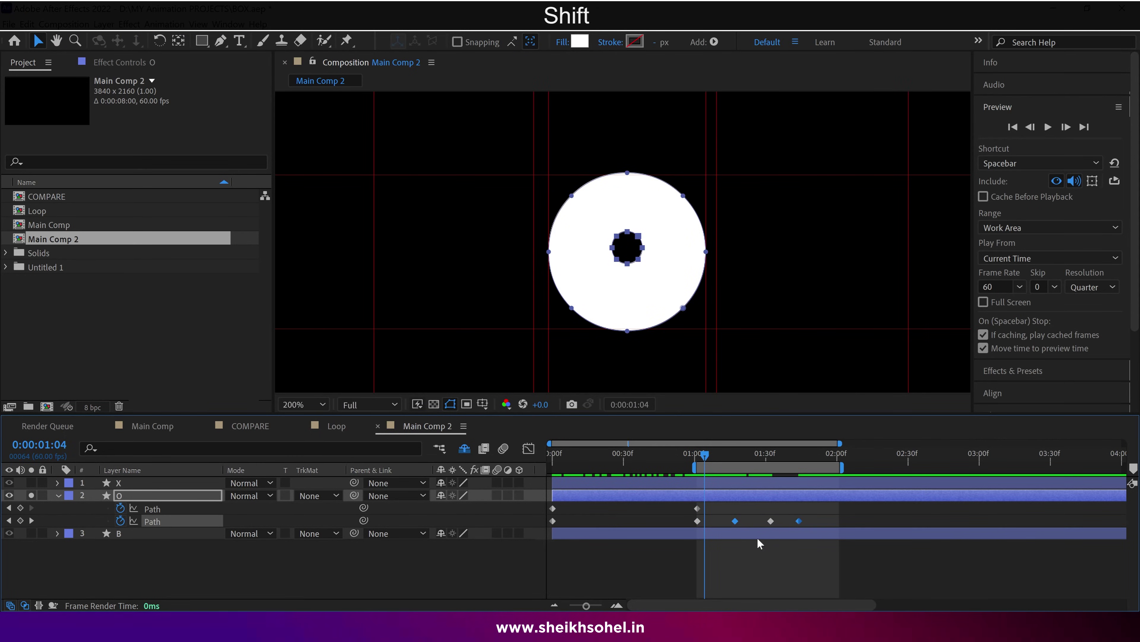
key(F9)
key(space)
click(793, 523)
drag(722, 525, 799, 528)
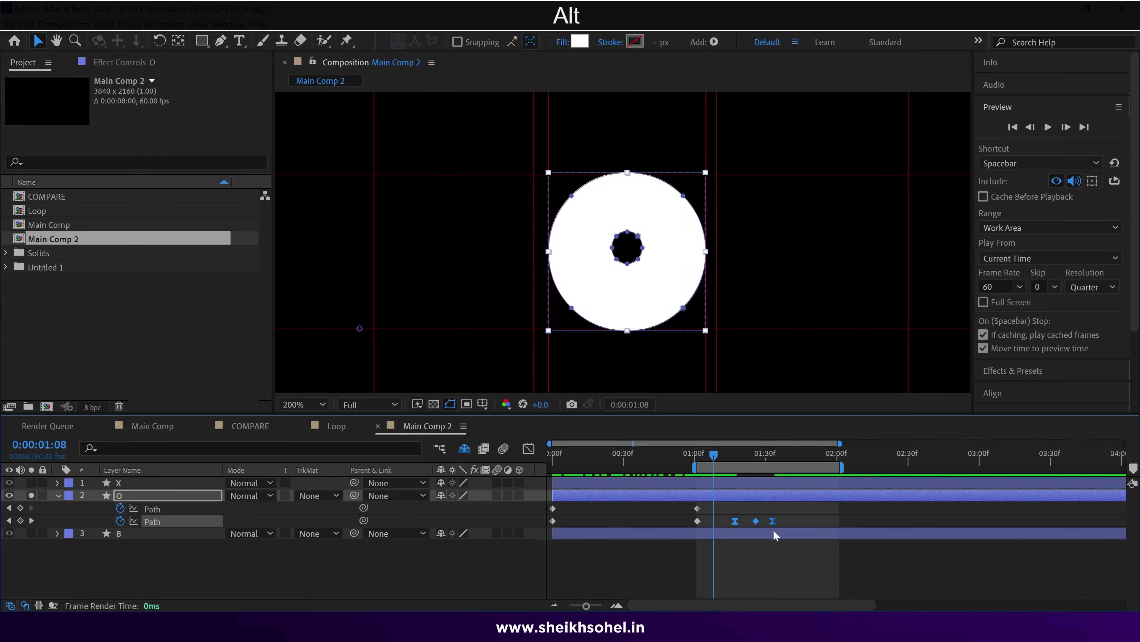
key(space)
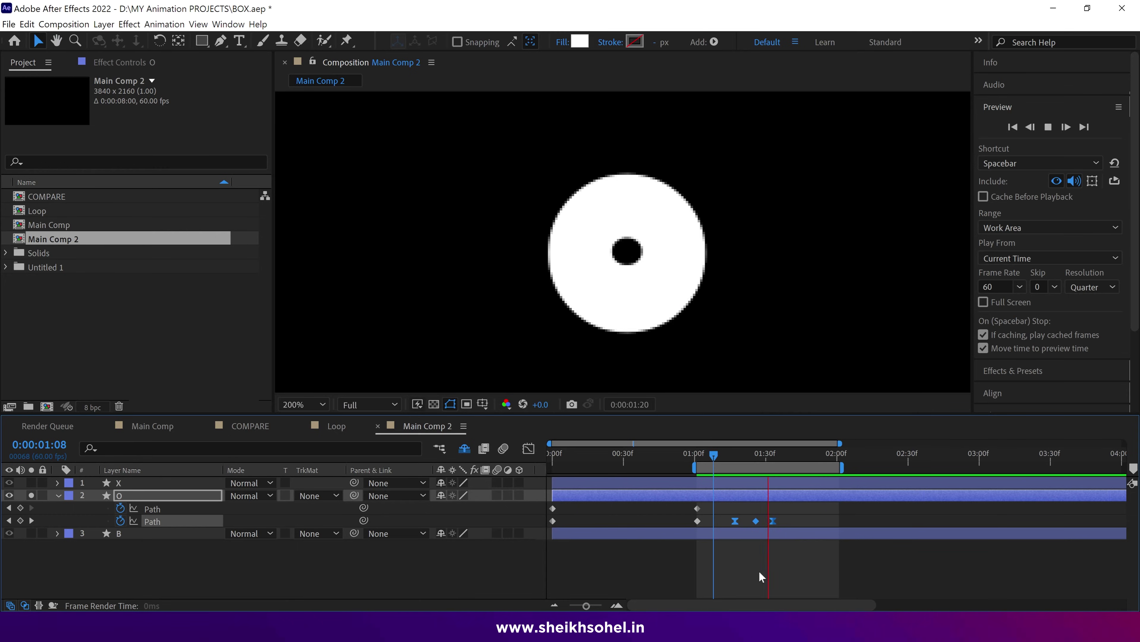
key(space)
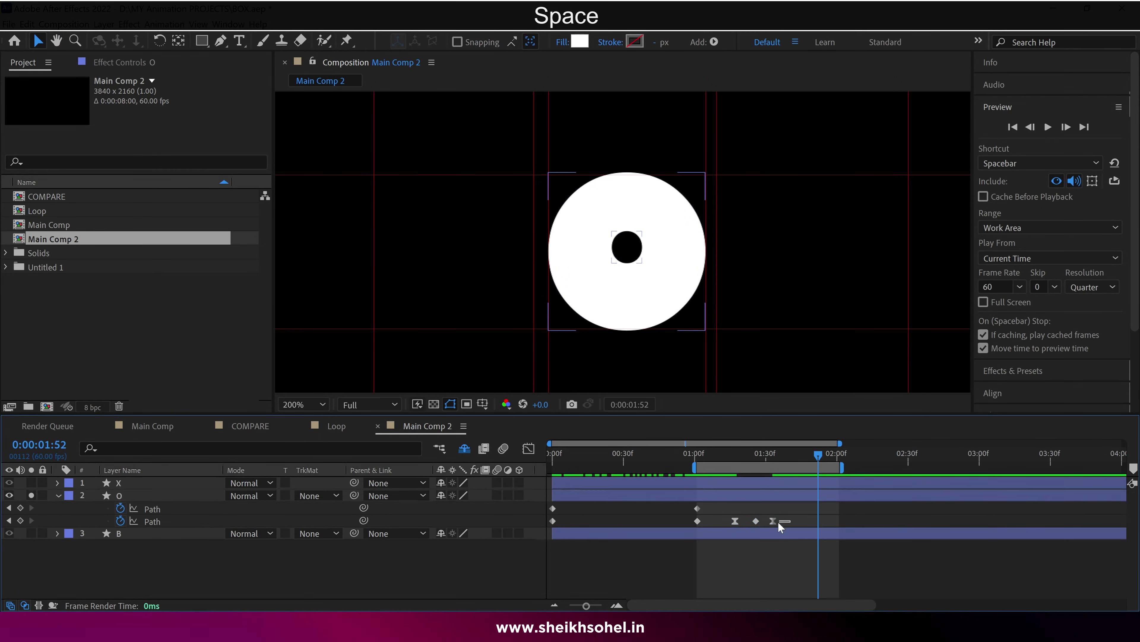
Step: Duplicate the three blink keyframes at 0:00:01:44, extend the work area past them, and preview the double blink
key(ctrl+c)
click(798, 455)
key(ctrl+v)
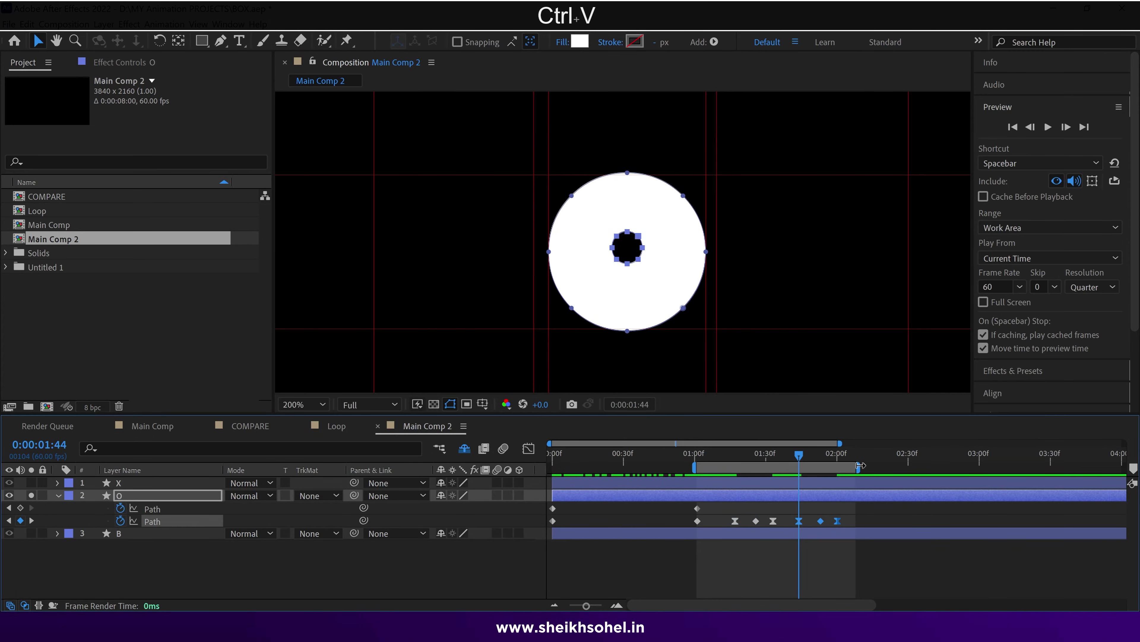
key(space)
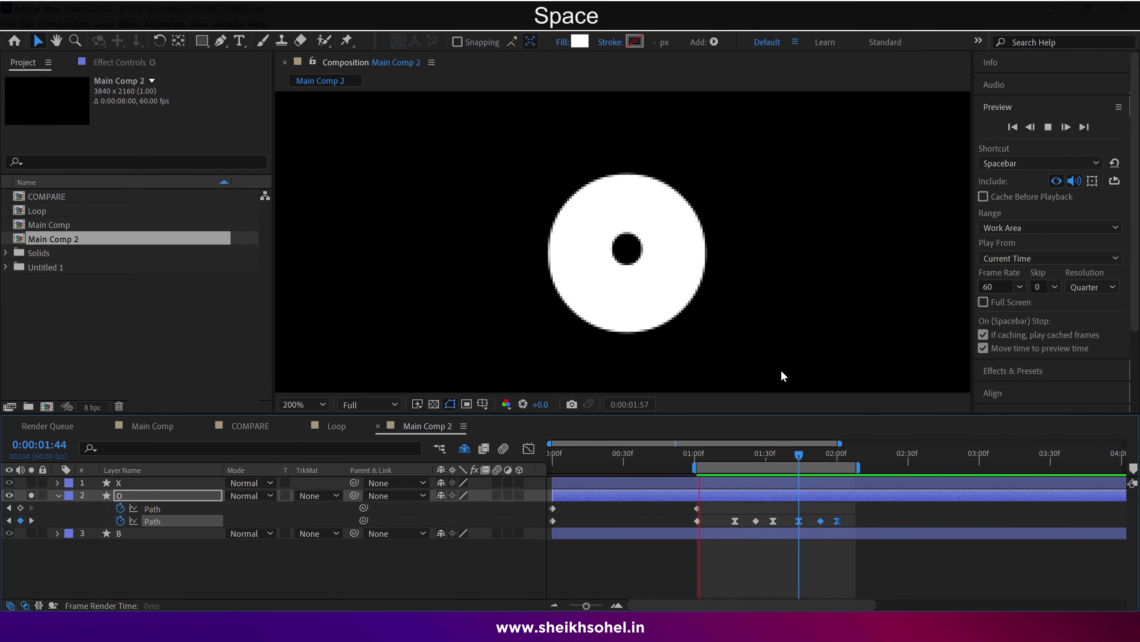
key(space)
Step: Compress all six blink keyframes proportionally to speed up the double blink, and preview the result
drag(723, 526, 813, 525)
click(730, 456)
key(space)
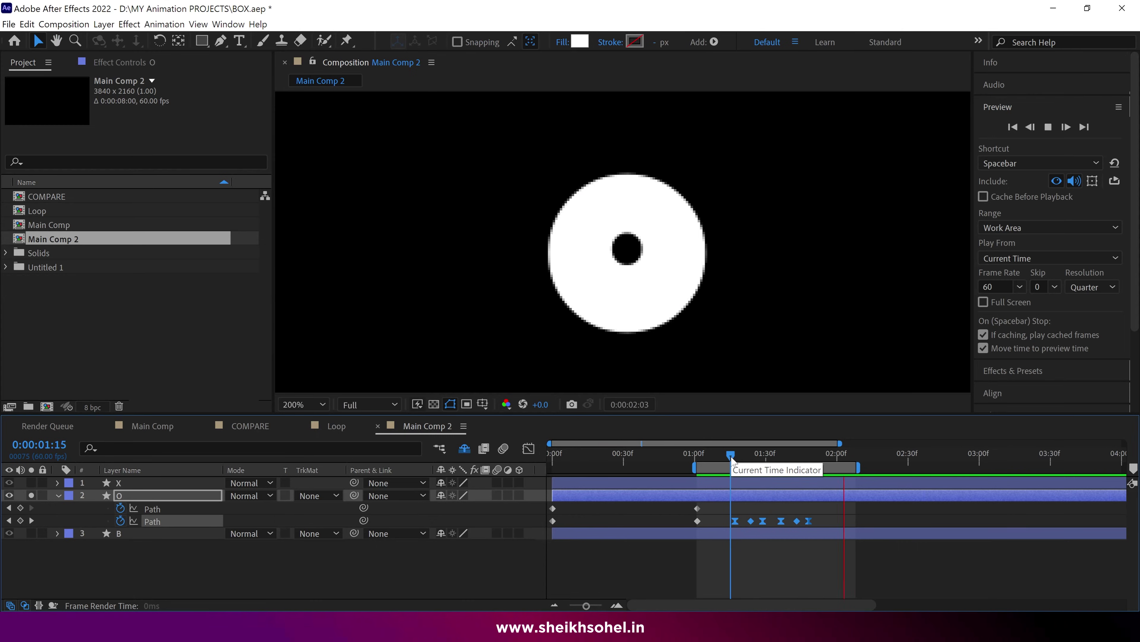
key(space)
Step: Set the work area's start back to 0:00:00:00 and preview the O's whole animation
drag(714, 451, 526, 470)
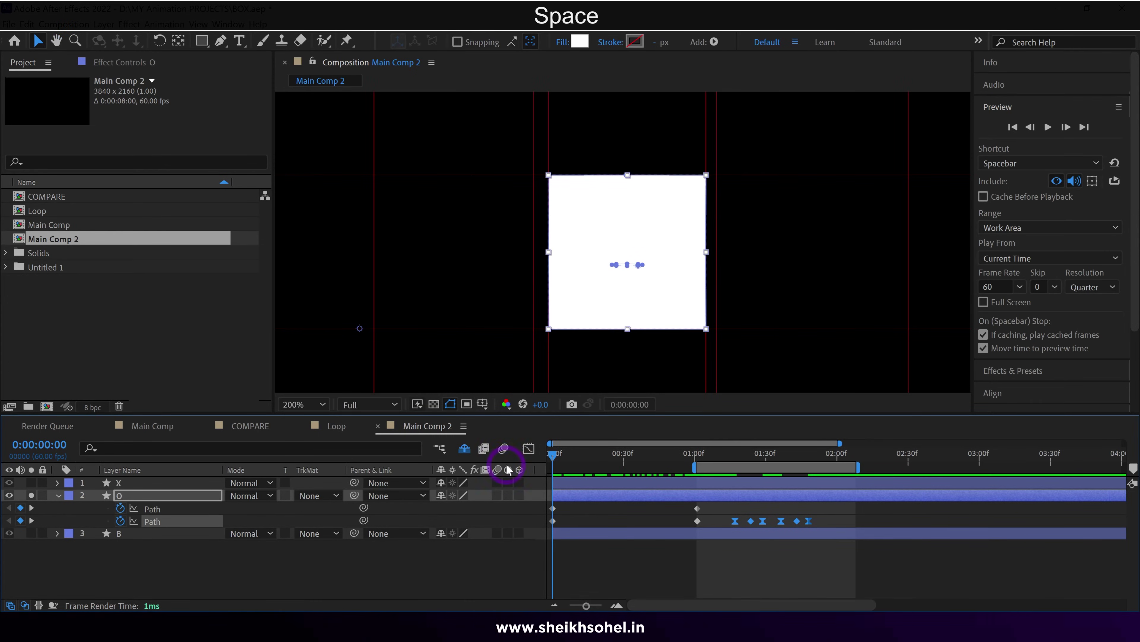
key(b)
scroll(677, 360, down, 2)
key(space)
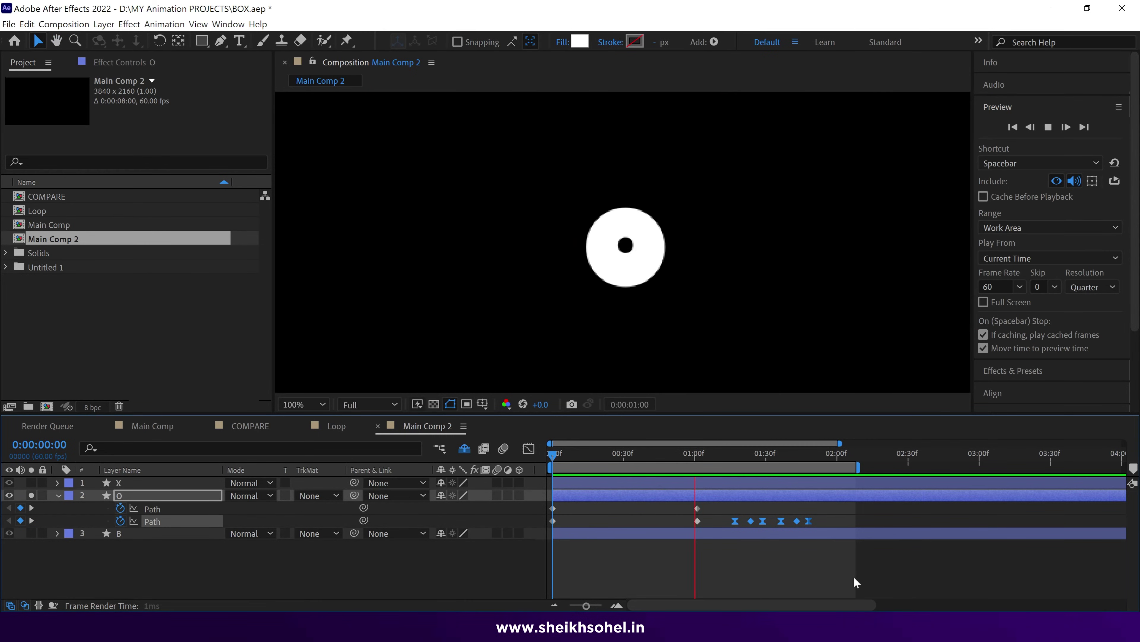
key(space)
Step: Apply Easy Ease to the O's morph keyframes, shift the later keyframes so the morph ends at about 0:00:00:20, and preview
drag(635, 529, 521, 540)
key(F9)
key(ctrl+z)
drag(660, 509, 841, 538)
drag(699, 518, 599, 520)
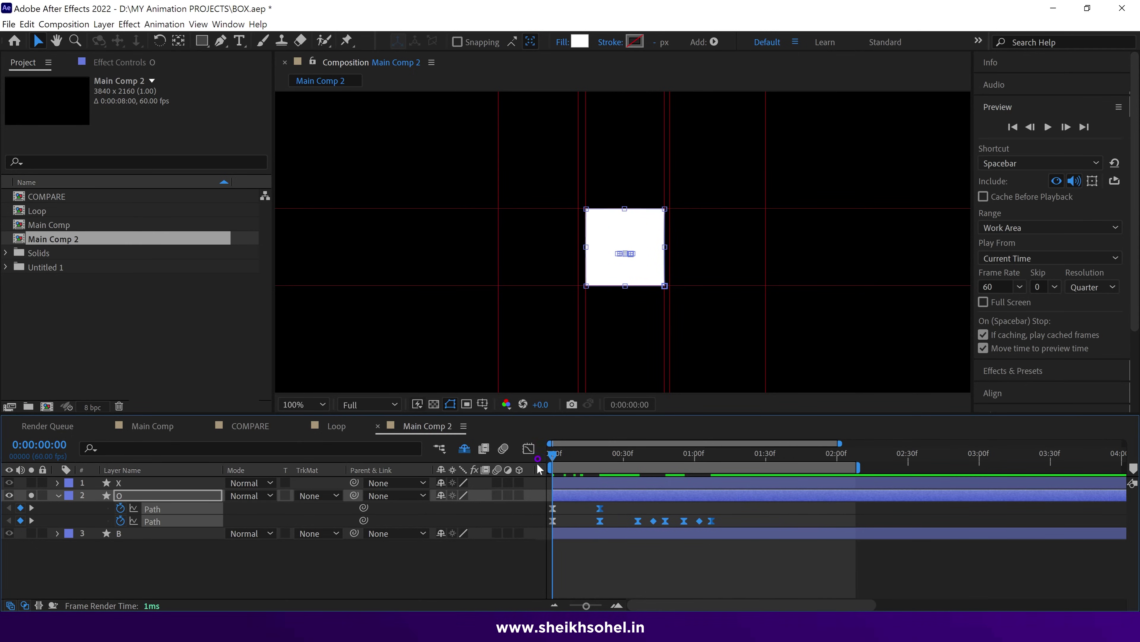
key(space)
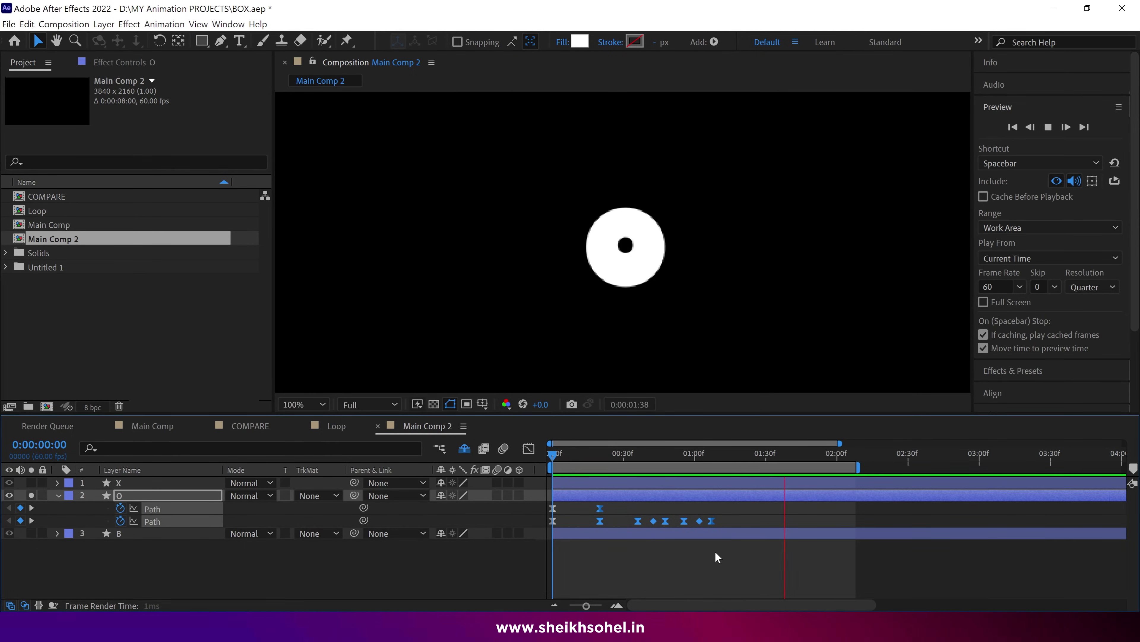
key(space)
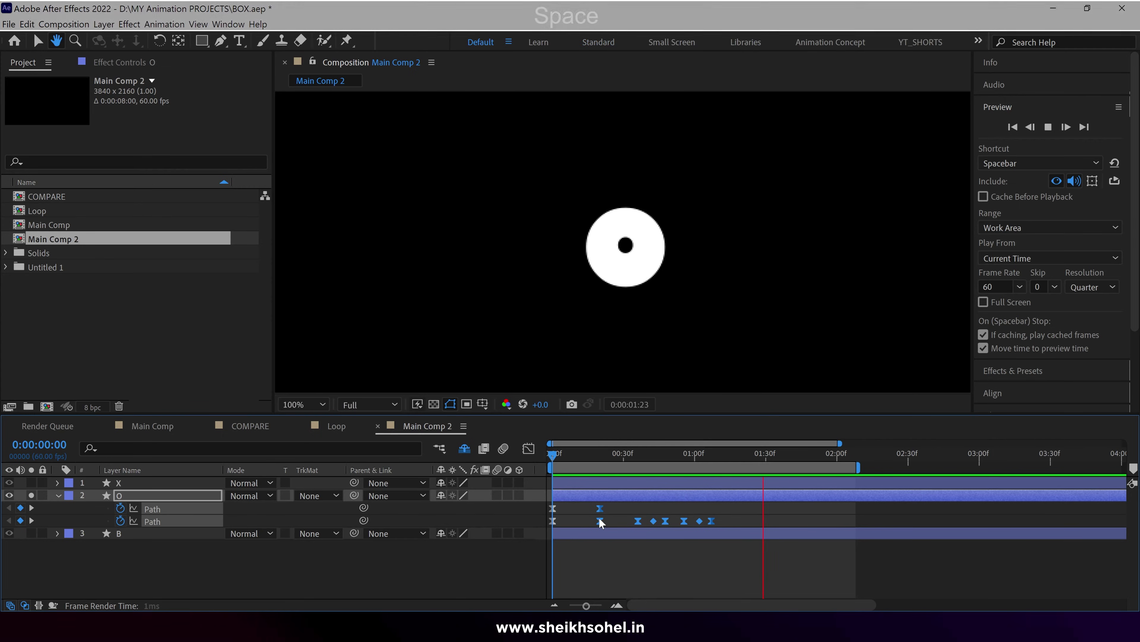
Step: Solo the X alongside the O, reveal its Scale keyframes, and shift all the O's path keyframes to start just after the X's last one
click(149, 484)
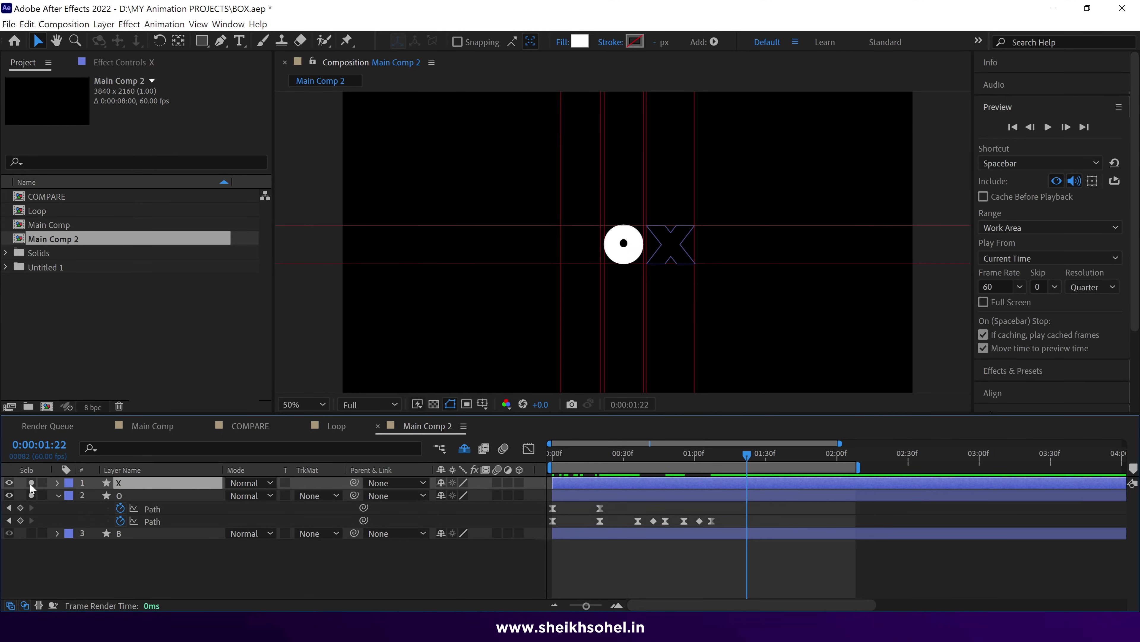
scroll(720, 337, up, 3)
key(s)
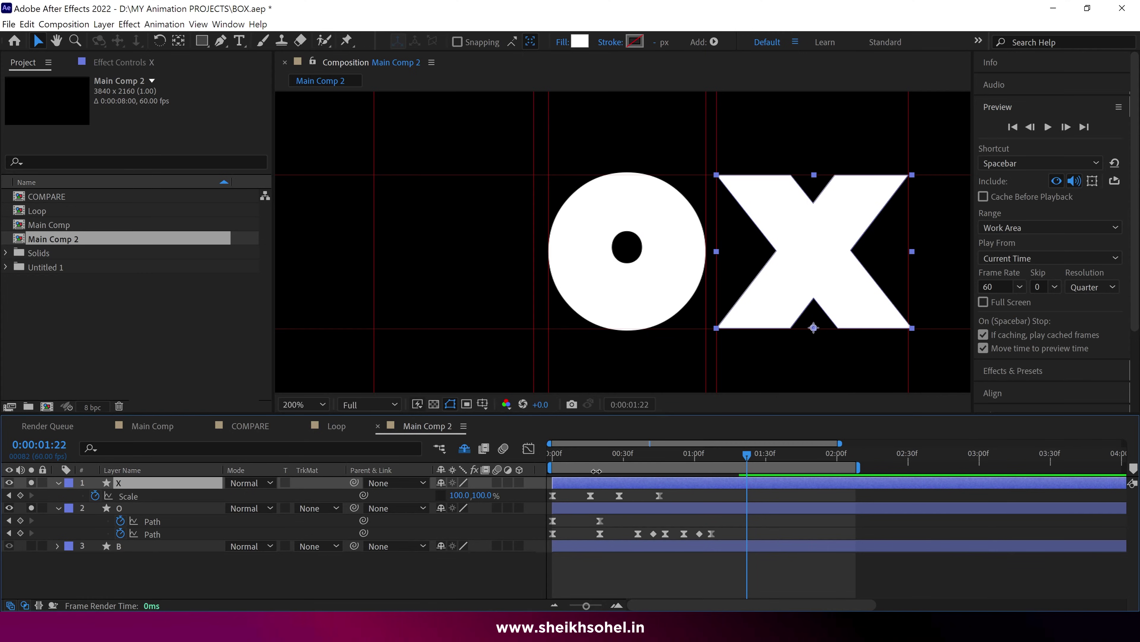
drag(741, 522, 555, 523)
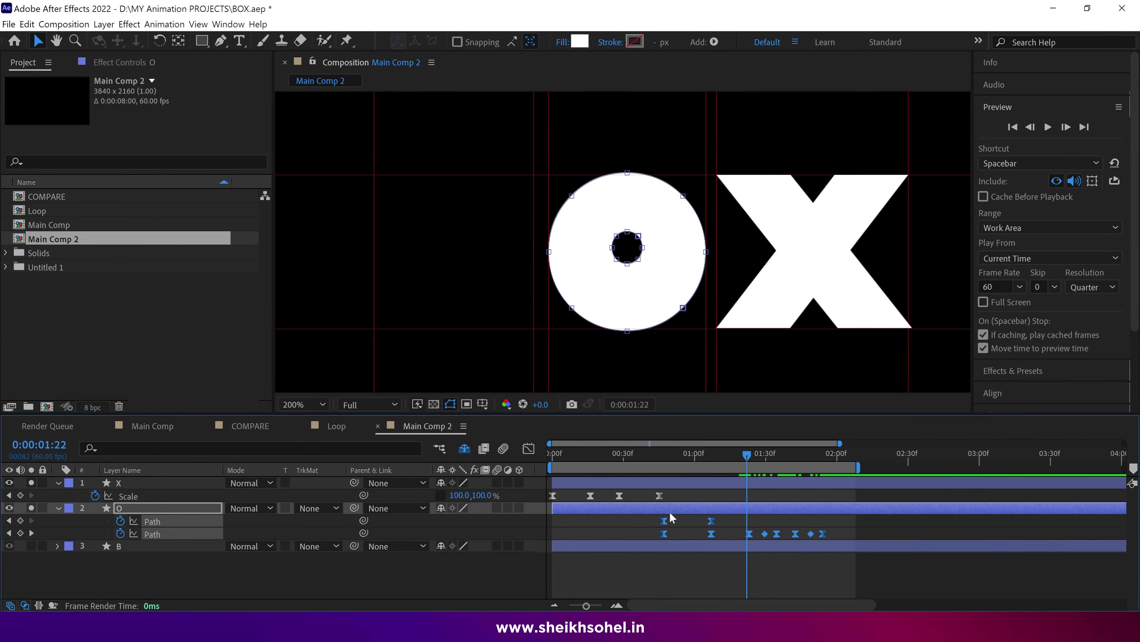
Step: Copy all of the X's Scale keyframes, paste them onto the O layer at 0:00:00:00, and reveal the O's keyframes
click(665, 482)
drag(672, 493, 530, 501)
key(ctrl+c)
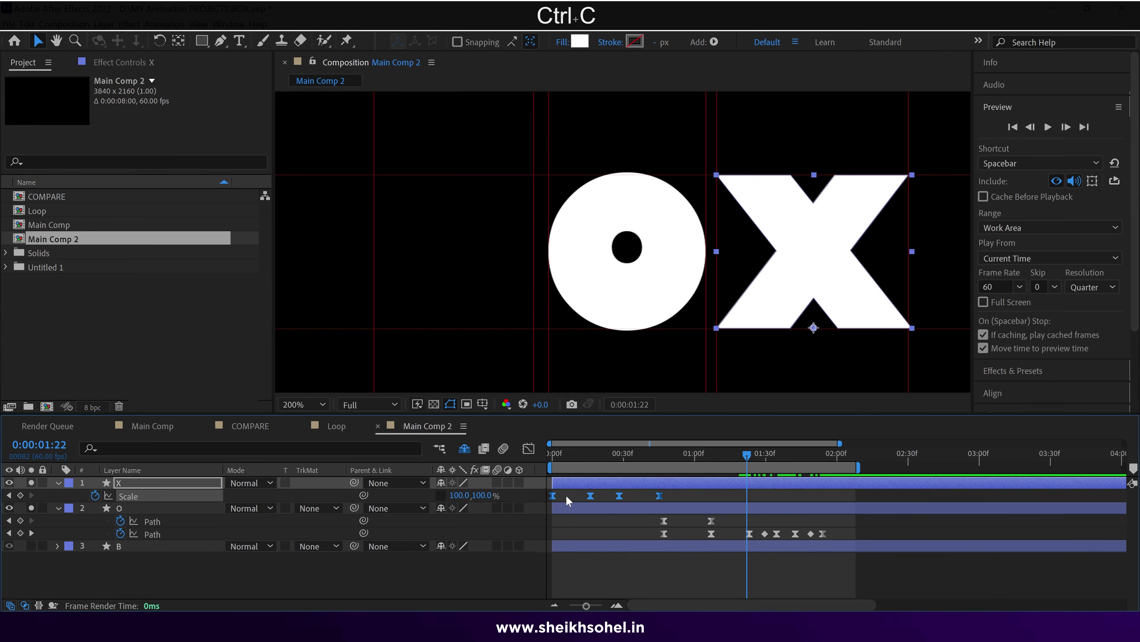
click(577, 508)
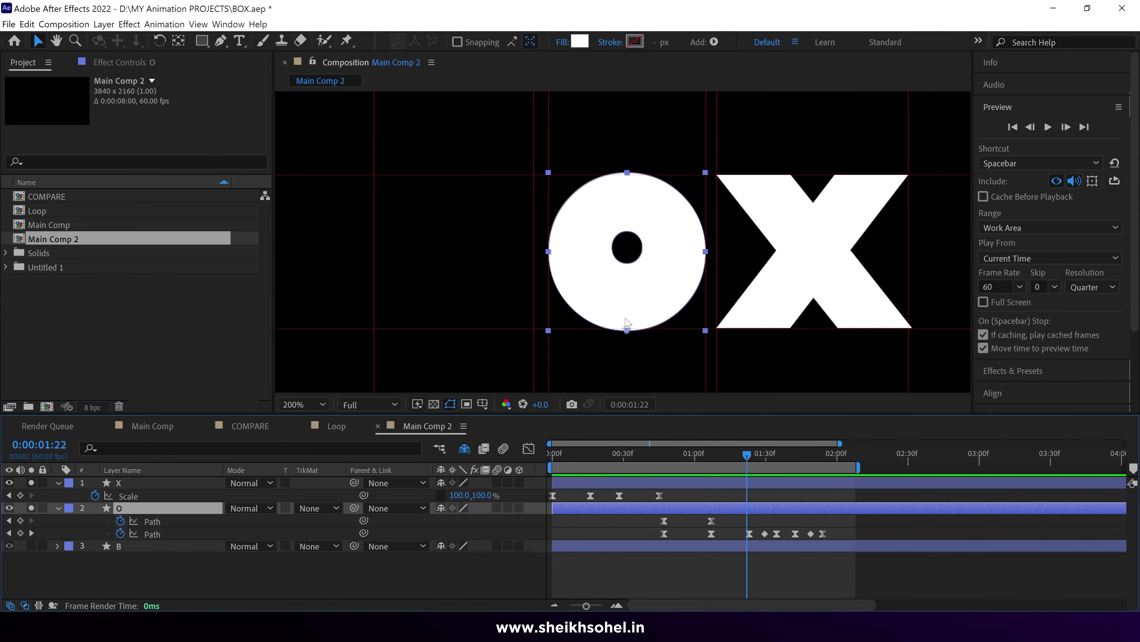
key(Home)
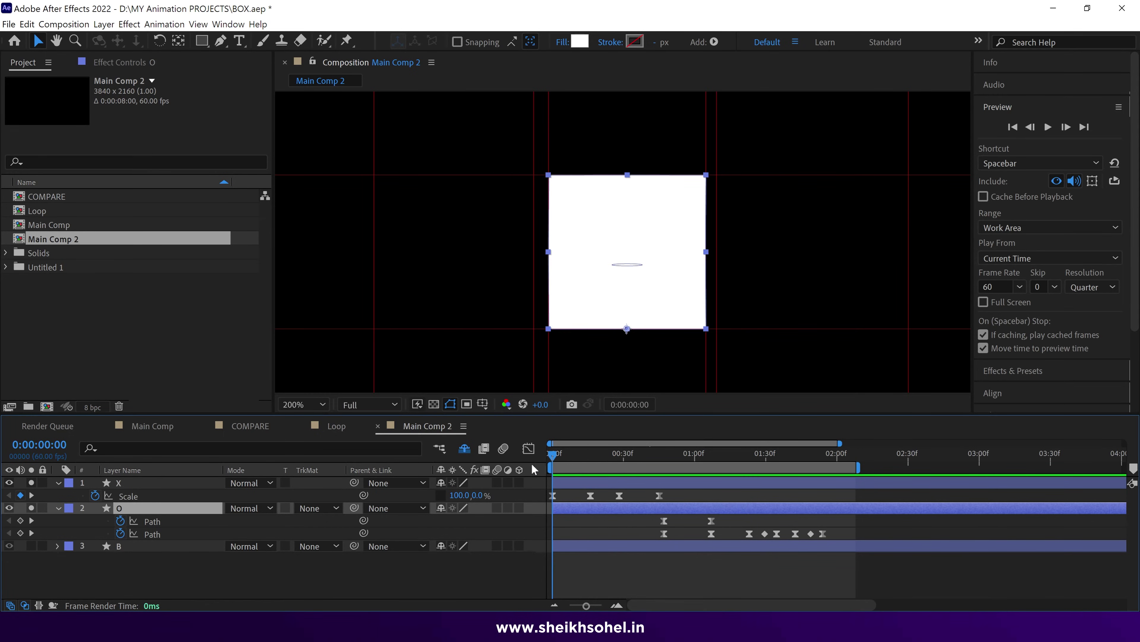
key(ctrl+v)
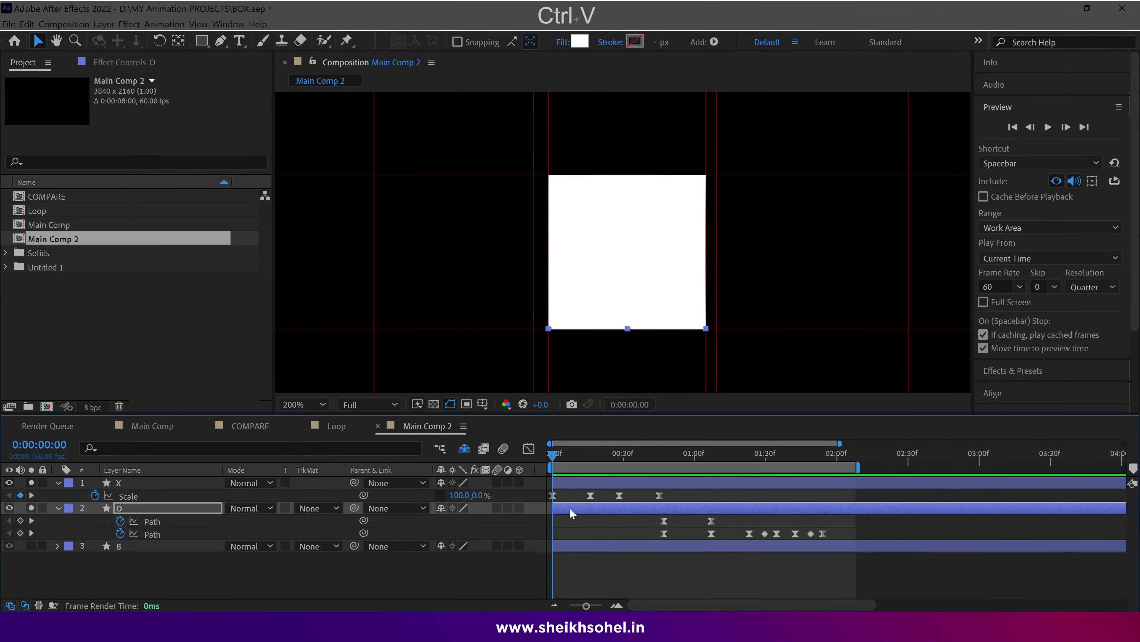
key(u)
key(u)
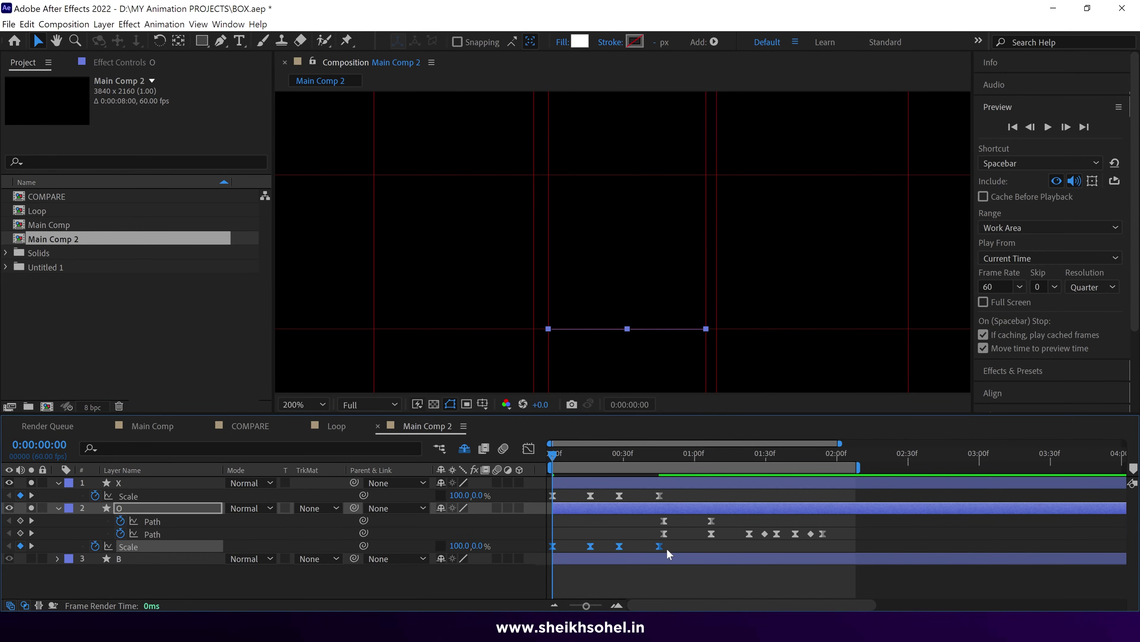
Step: Preview the O and X together from 0:00:00:00 to check the pasted bounce followed by the O's morph
click(590, 546)
drag(568, 453, 518, 471)
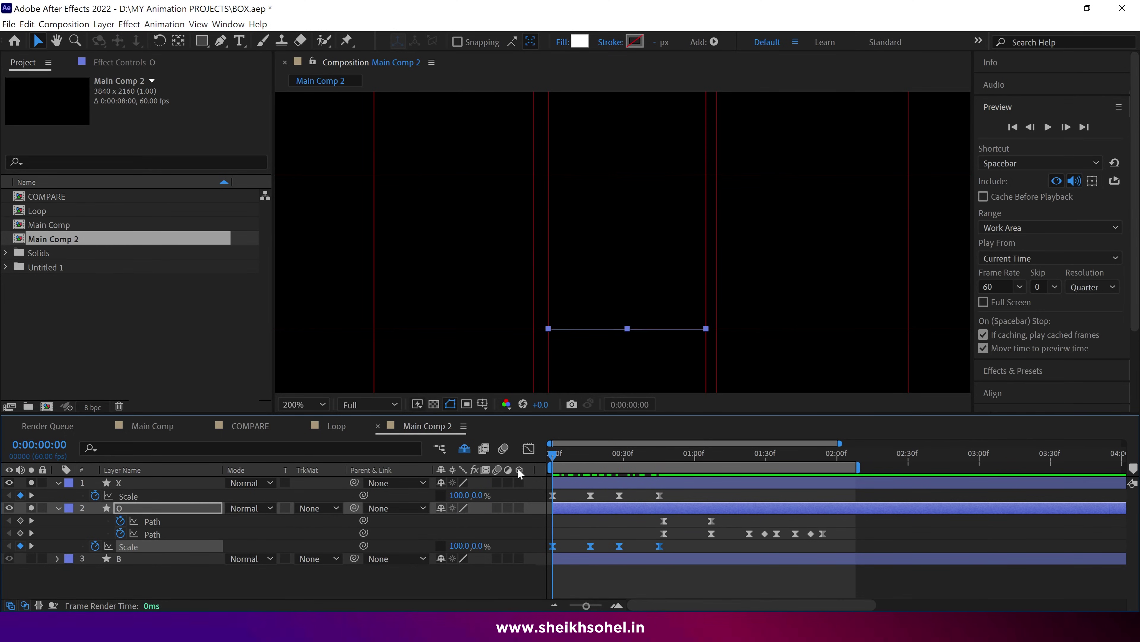
scroll(669, 316, down, 2)
key(space)
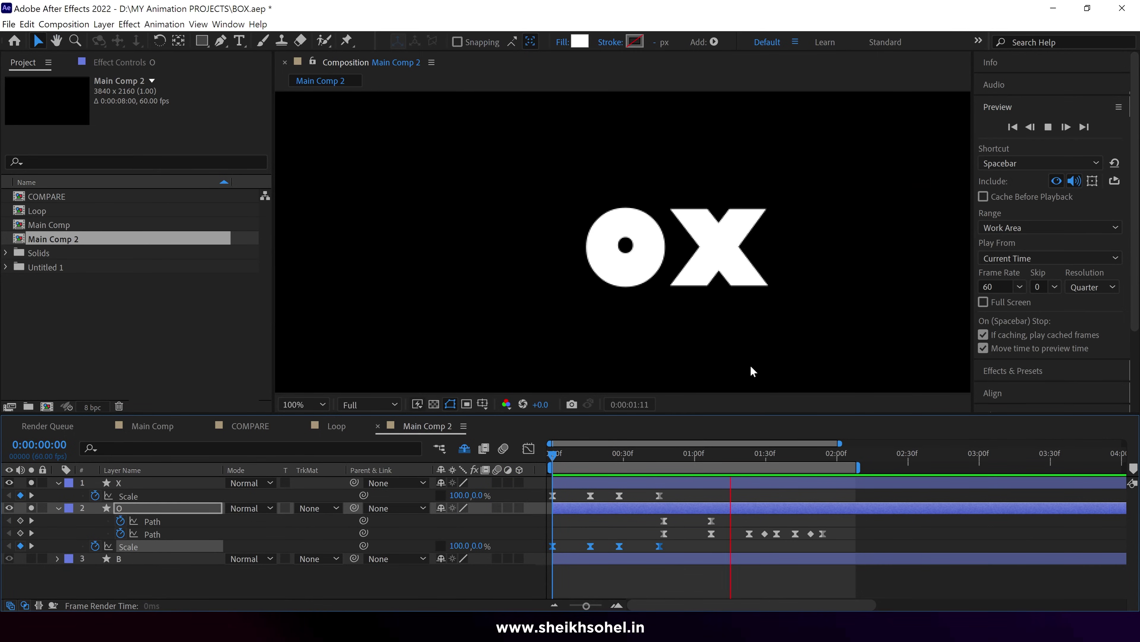
key(space)
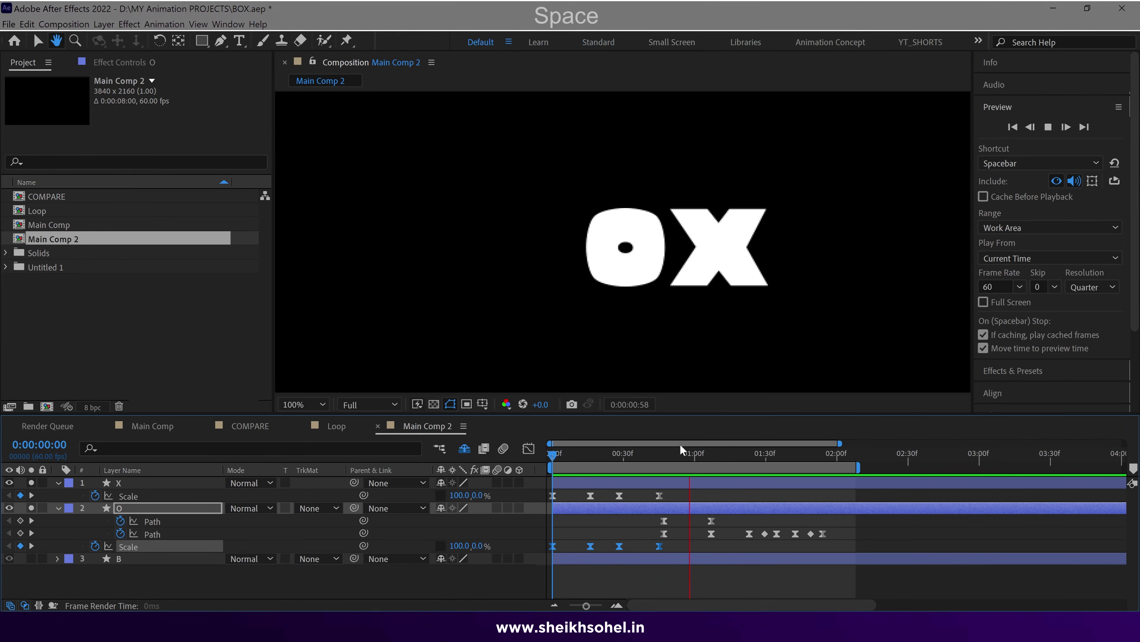
Step: Shift all the O's path keyframes earlier to start at its second Scale keyframe, and preview the O soloed
key(ctrl+z)
drag(630, 515, 857, 543)
drag(665, 529, 590, 522)
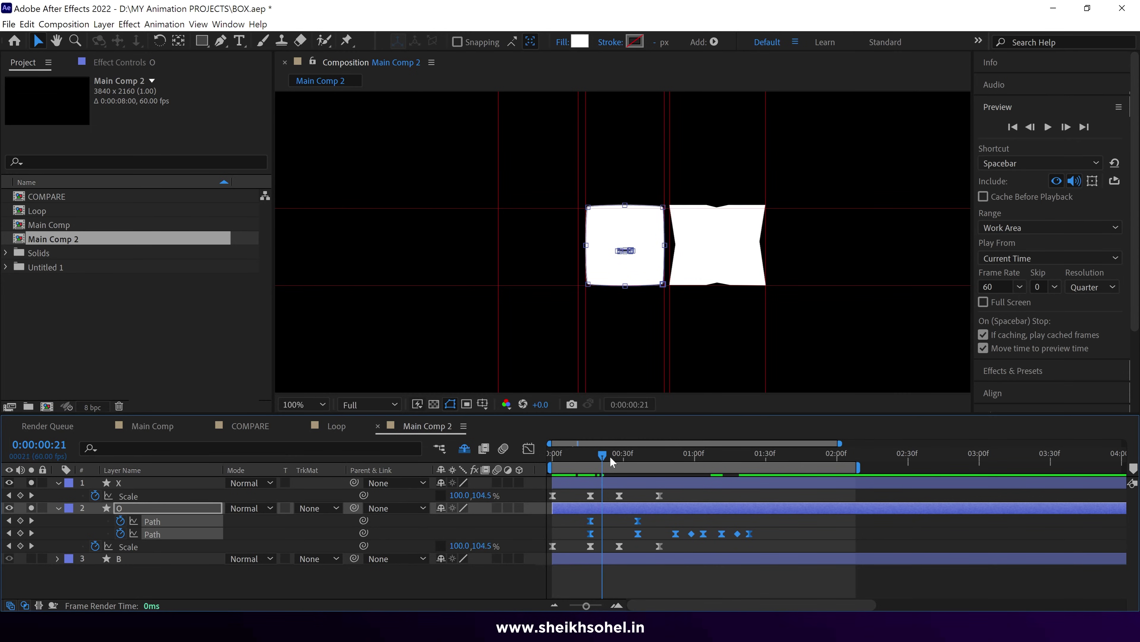
click(557, 468)
key(space)
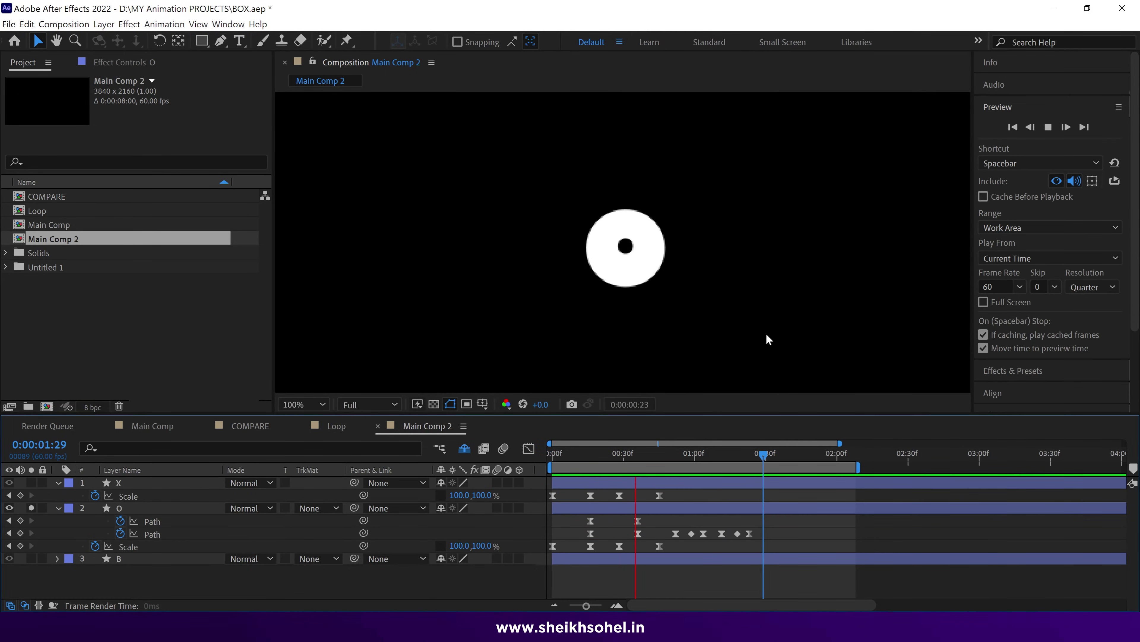
scroll(766, 335, down, 2)
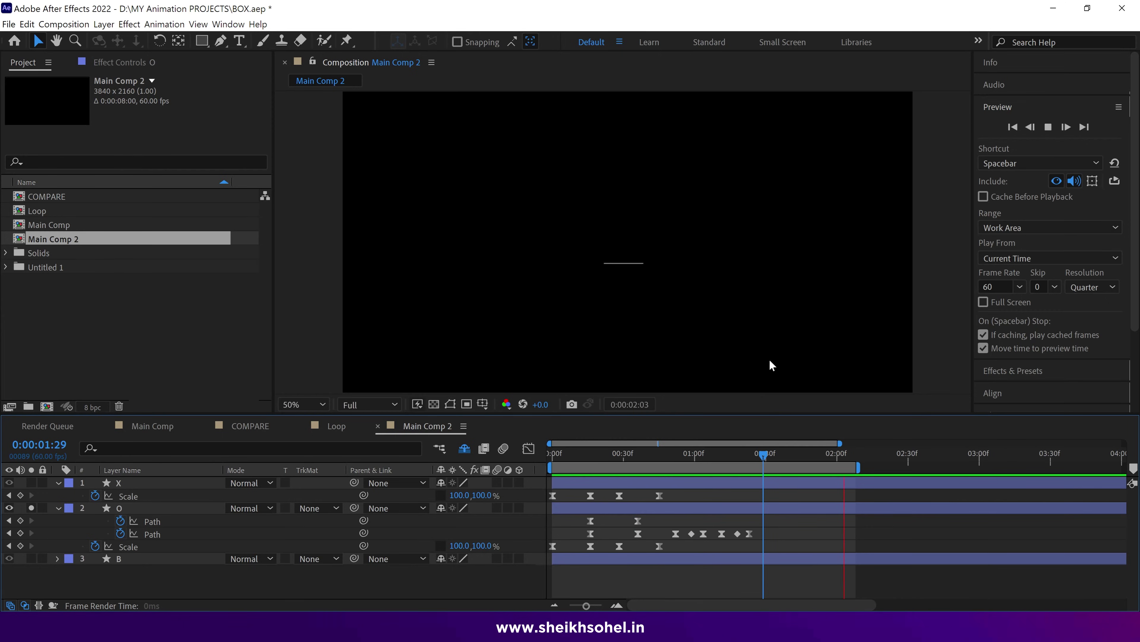
key(space)
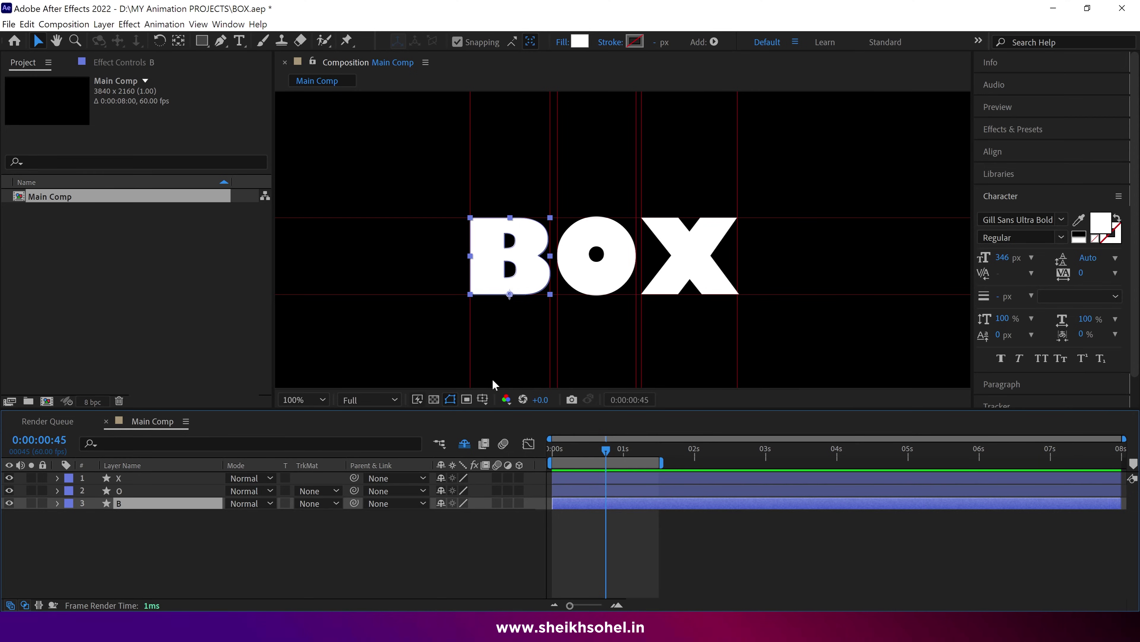
Step: Solo the B layer in Main Comp at 0:00:00:00 and filter the timeline to its "path" properties
click(32, 503)
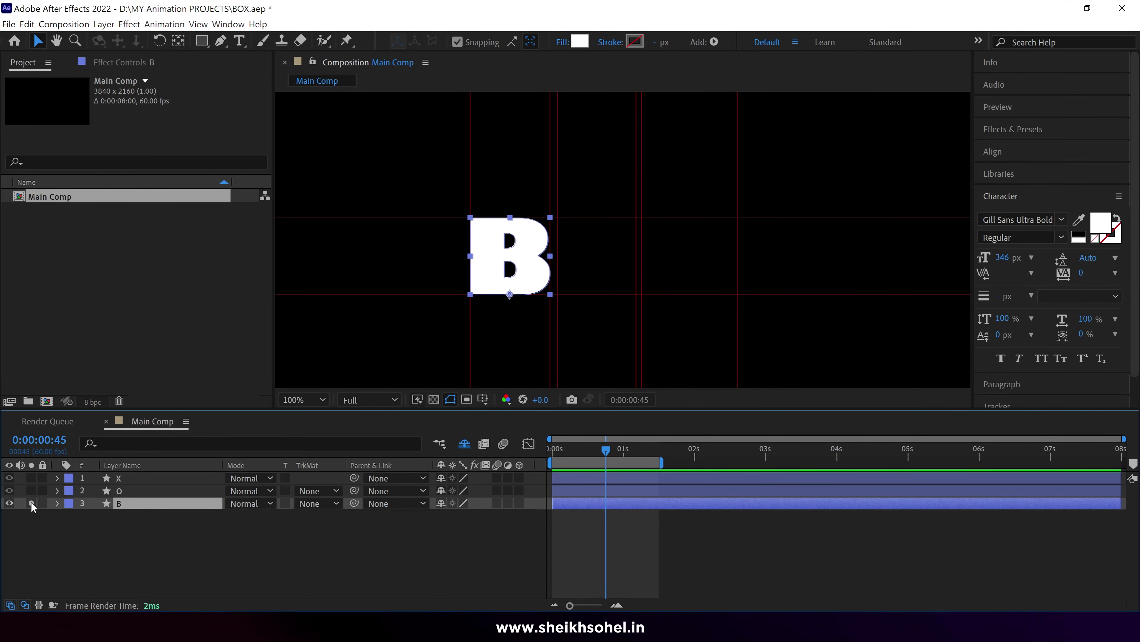
key(Home)
key(period)
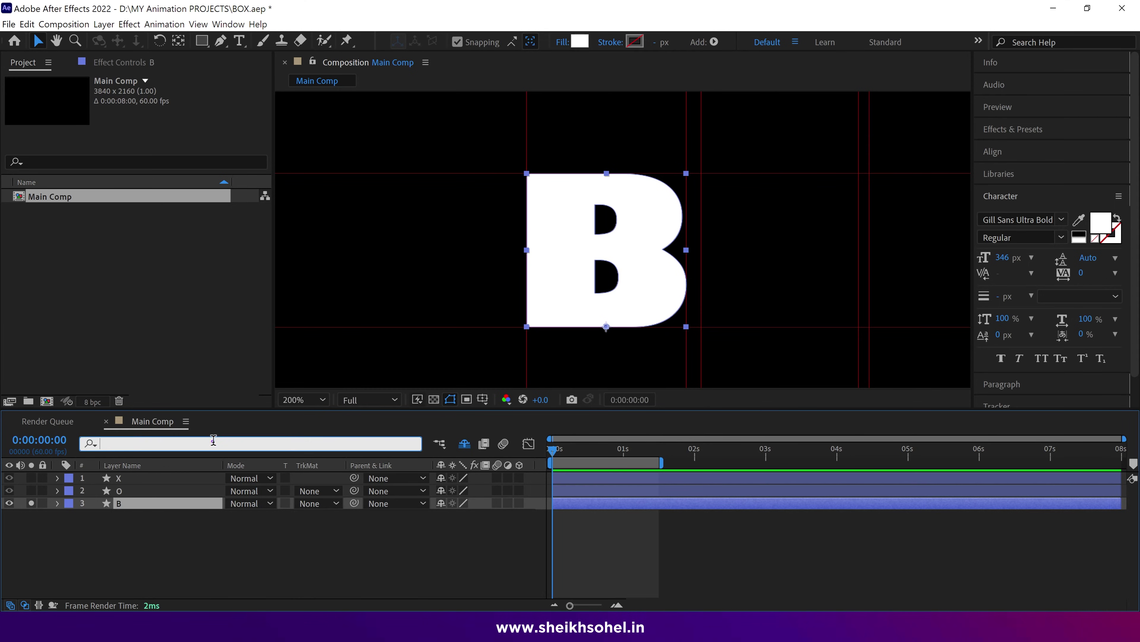
text(path)
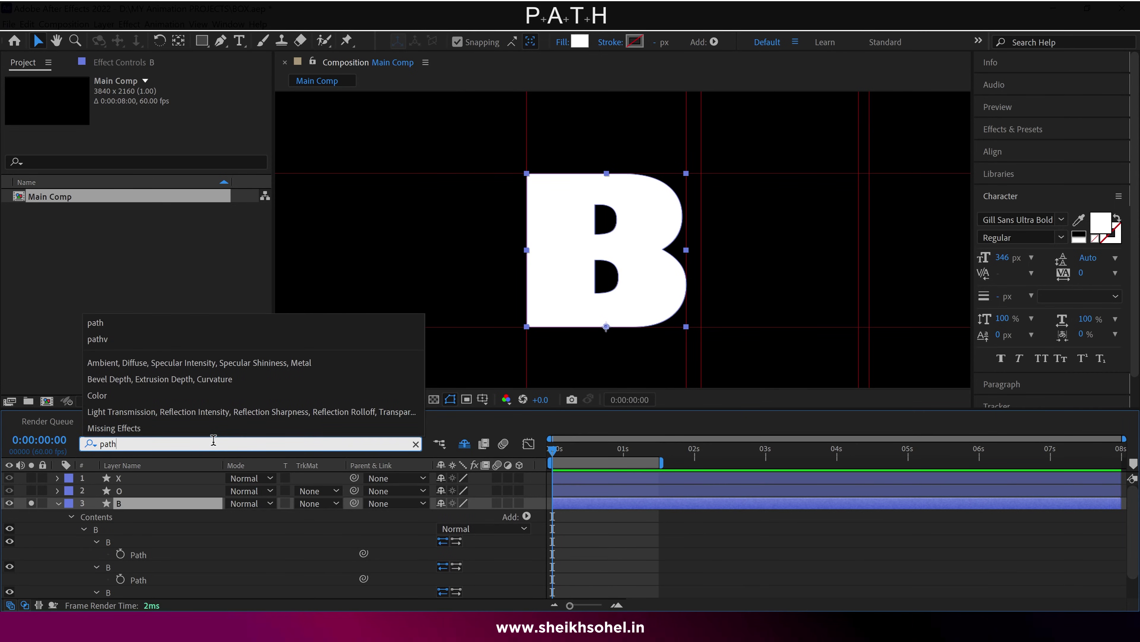
click(159, 506)
scroll(175, 537, down, 2)
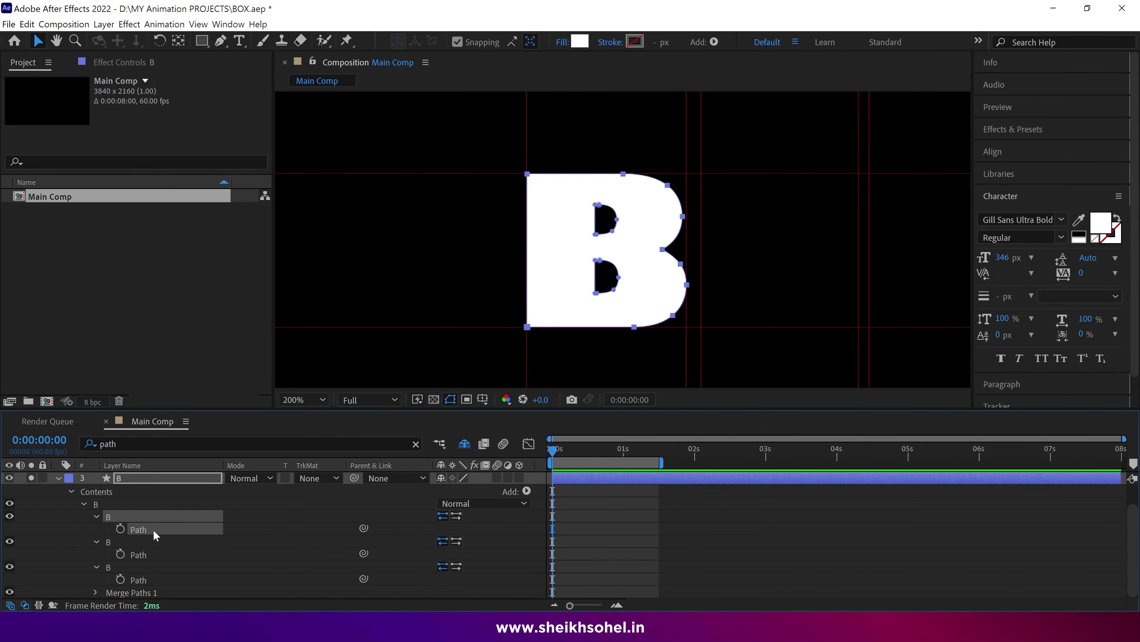
Step: Identify the B's outline and two hole paths by toggling the outline's visibility and test-moving each hole, undoing both moves
click(9, 517)
click(10, 517)
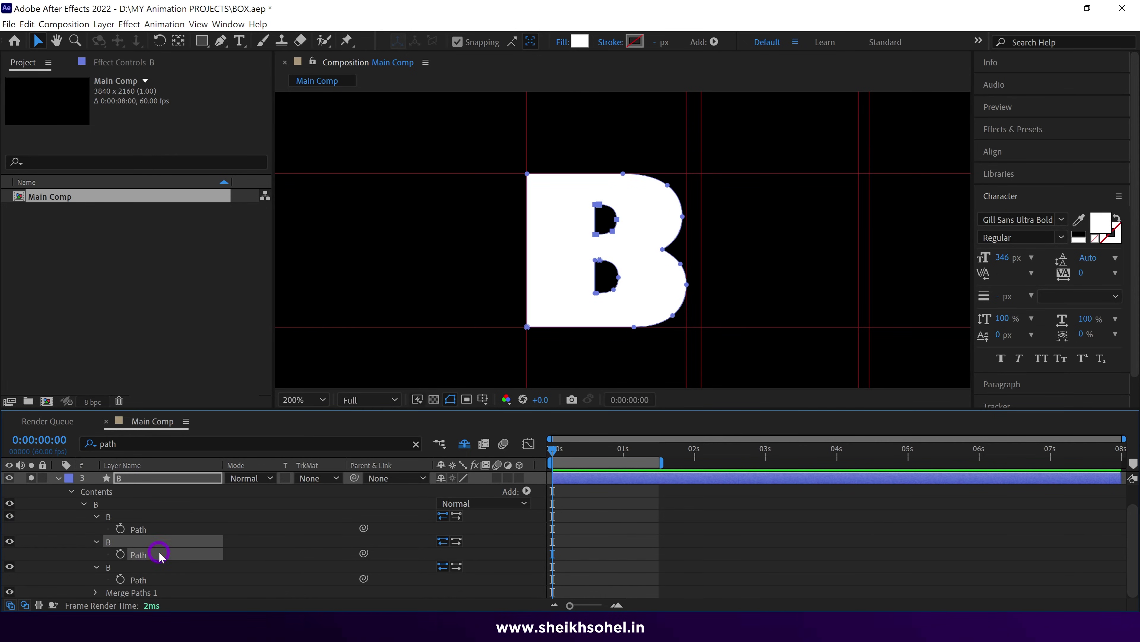
drag(598, 217, 576, 207)
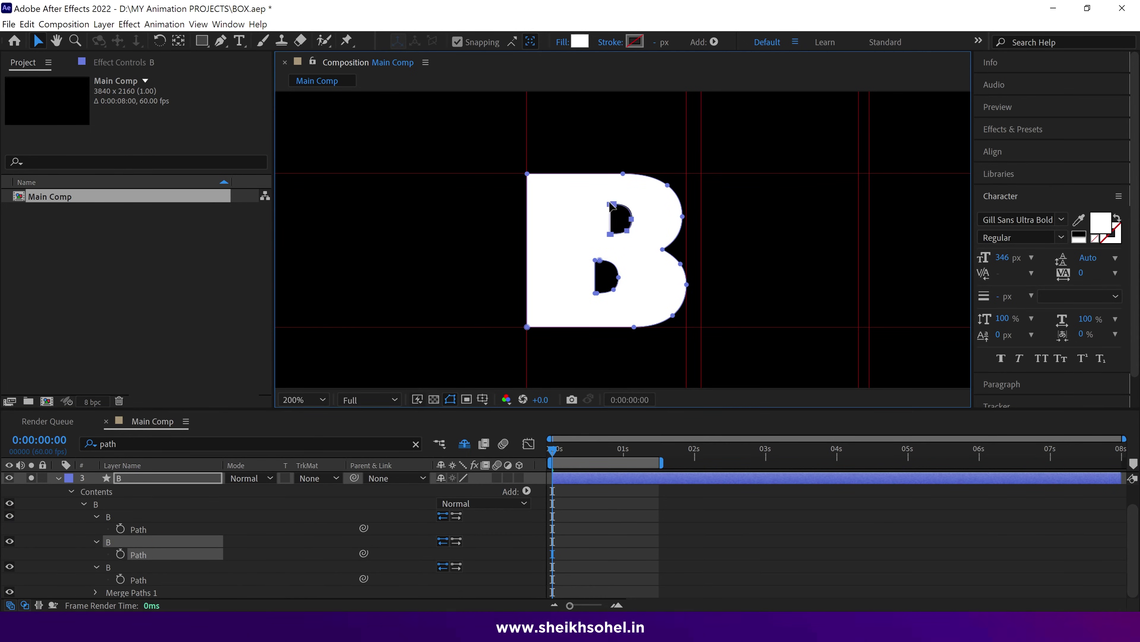
key(ctrl+z)
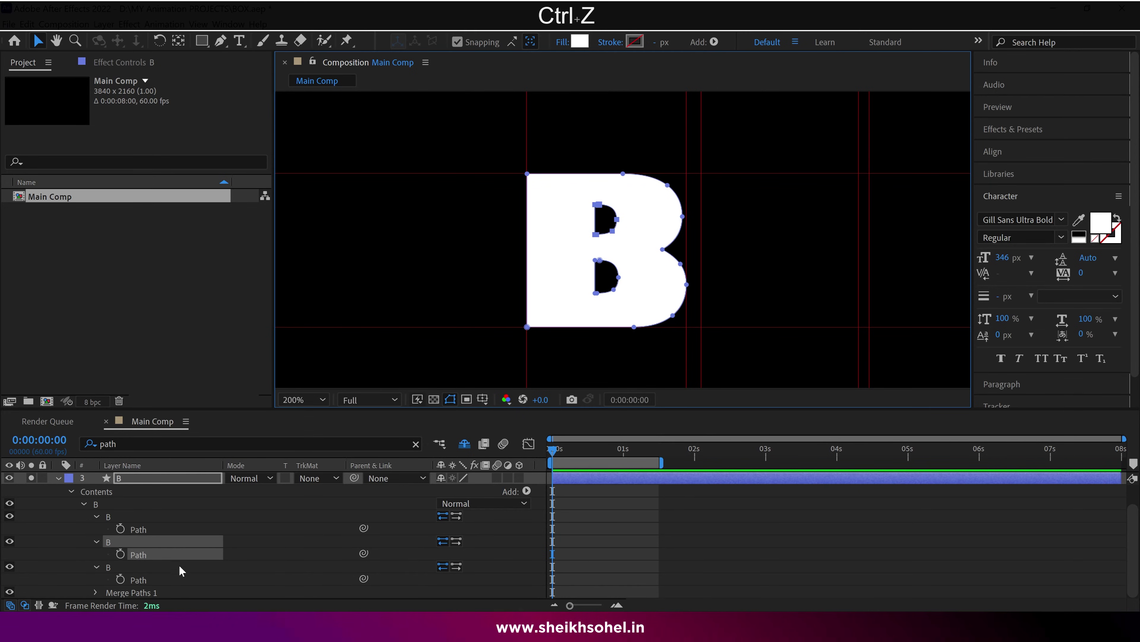
drag(594, 262, 598, 256)
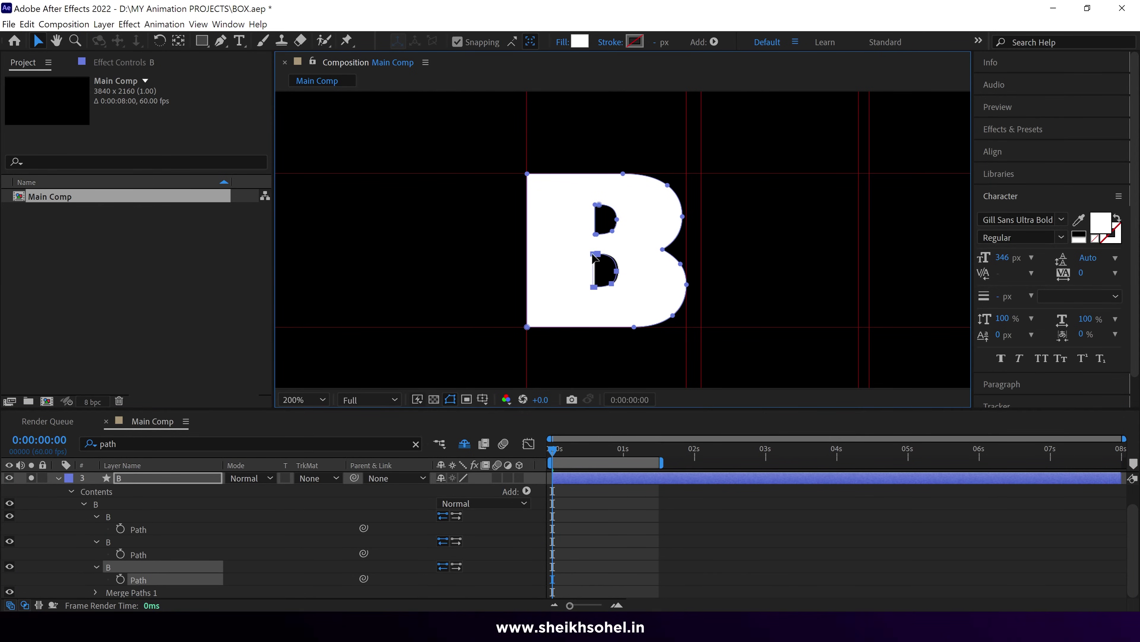
key(ctrl+z)
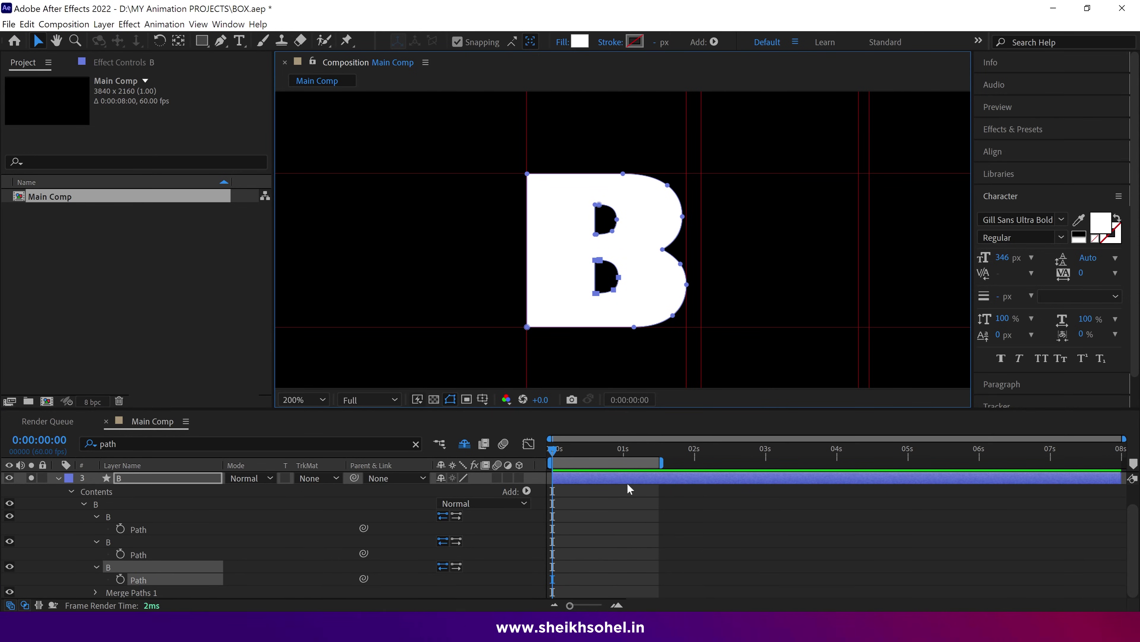
Step: Start keyframing all three of the B's paths at 0:00:00:59
mouse_move(626, 453)
mouse_down()
mouse_move(657, 463)
mouse_move(627, 470)
mouse_up()
scroll(633, 535, up, 3)
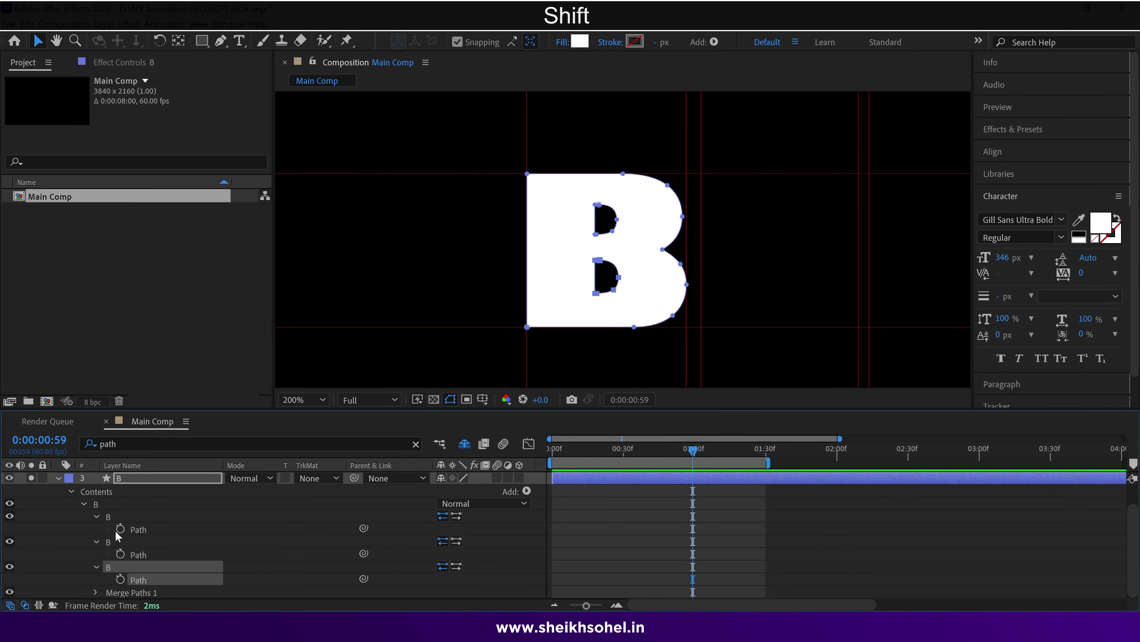
click(120, 578)
Step: At 0:00:00:00, reshape the upper-right curve of the B's outer path into a square corner at the guides, and scrub the morph
drag(668, 451, 552, 452)
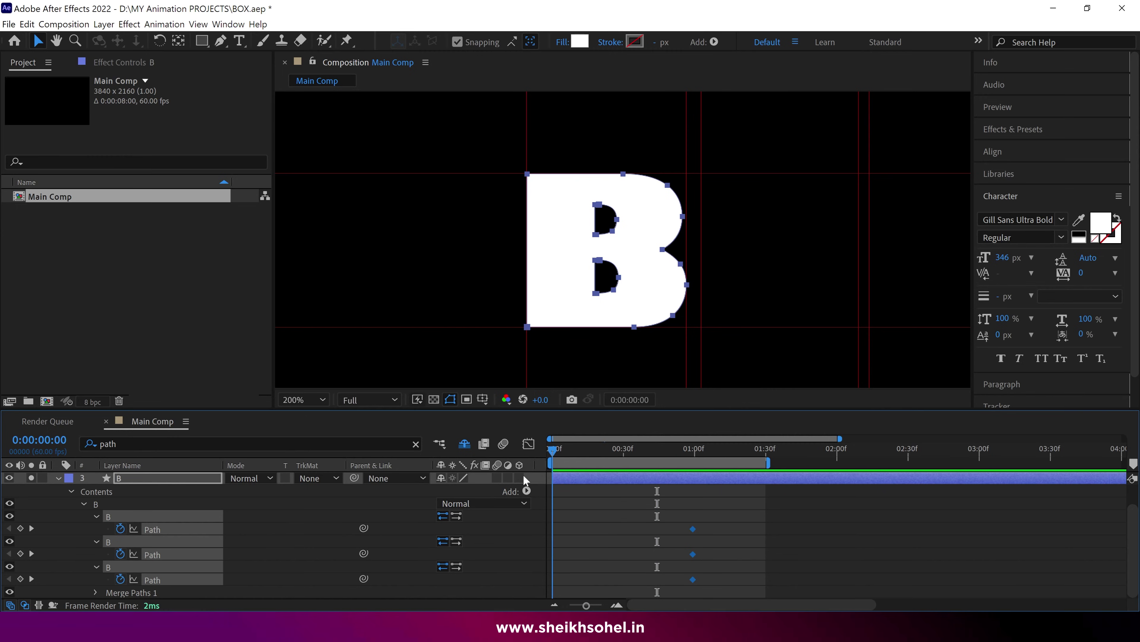
click(578, 521)
click(166, 530)
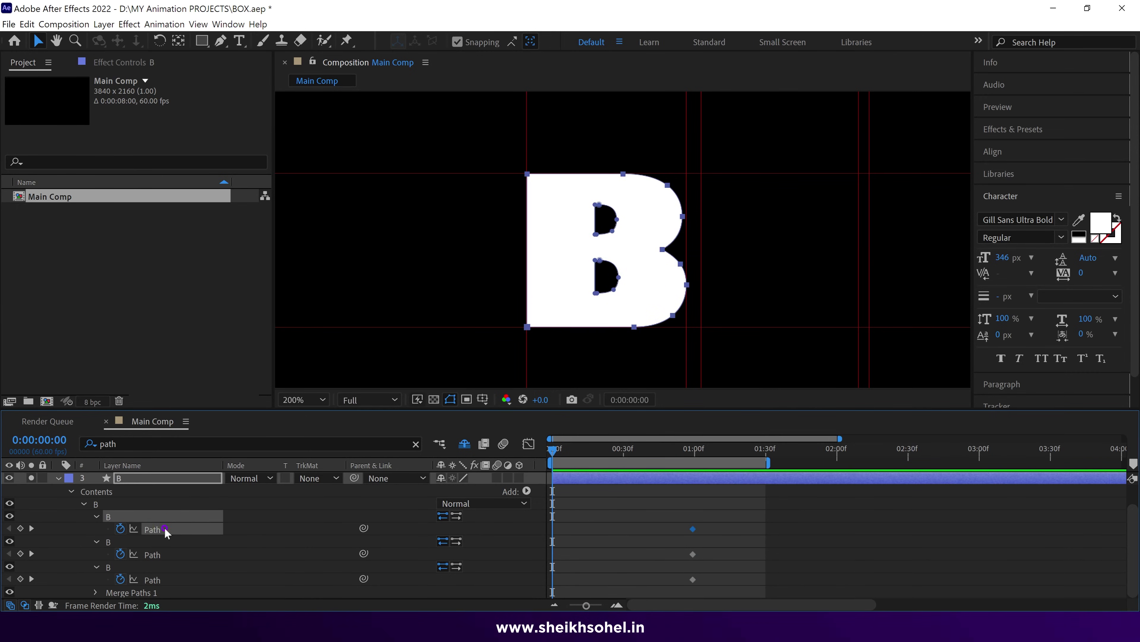
drag(526, 176, 553, 155)
key(ctrl+z)
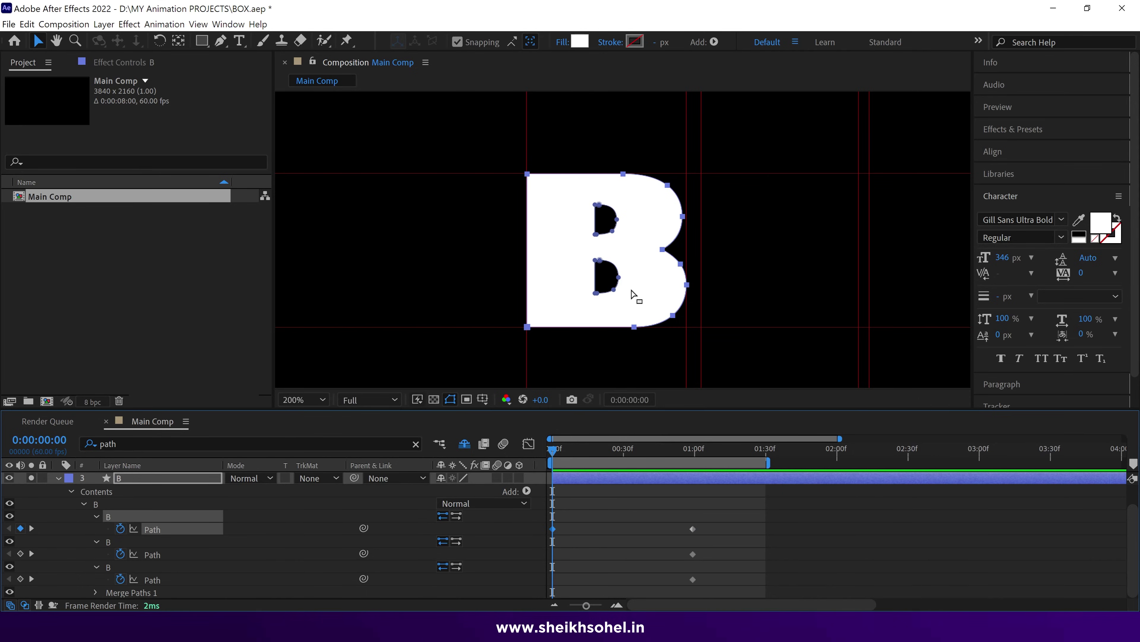
key(grave)
scroll(541, 361, up, 2)
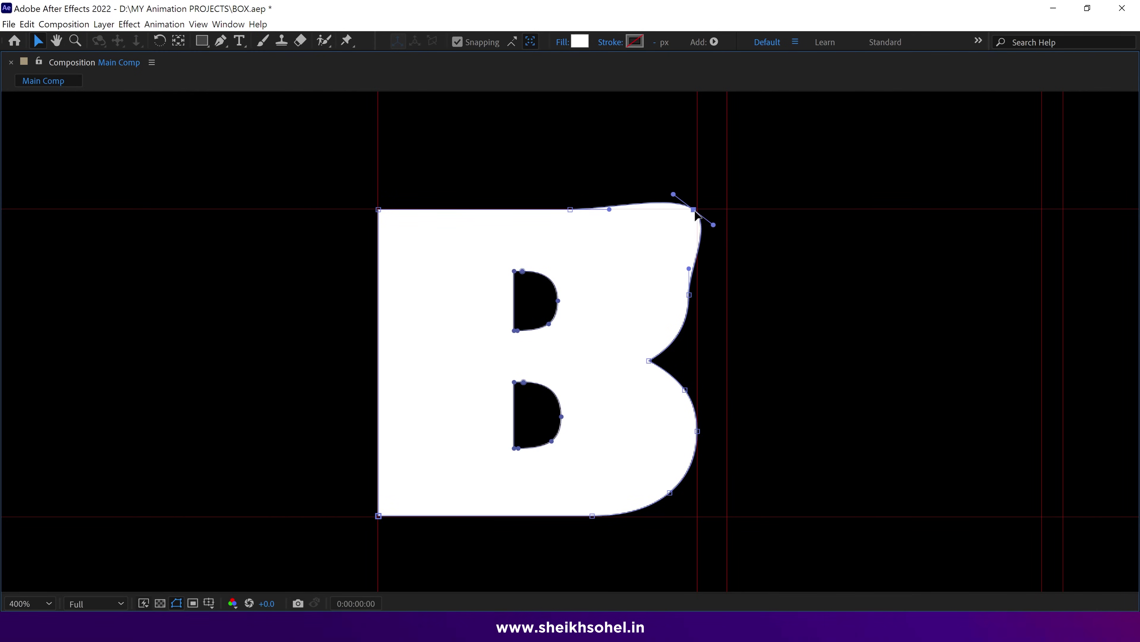
mouse_move(674, 195)
mouse_down()
mouse_move(720, 211)
mouse_move(696, 195)
mouse_up()
key(alt)
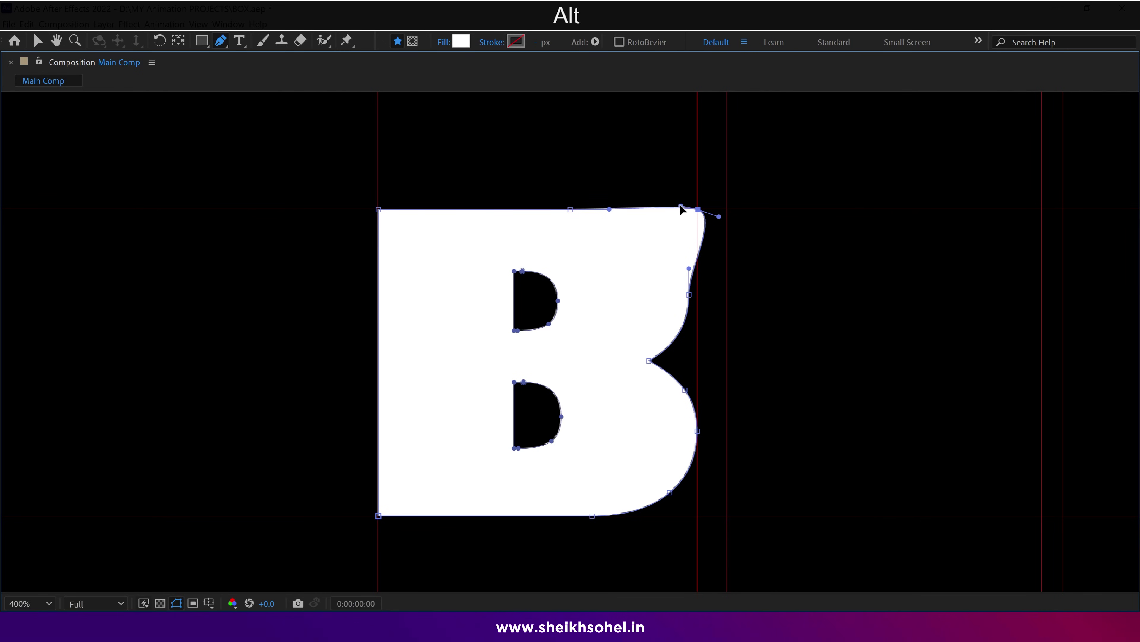
drag(718, 219, 657, 267)
key(grave)
drag(554, 457, 592, 458)
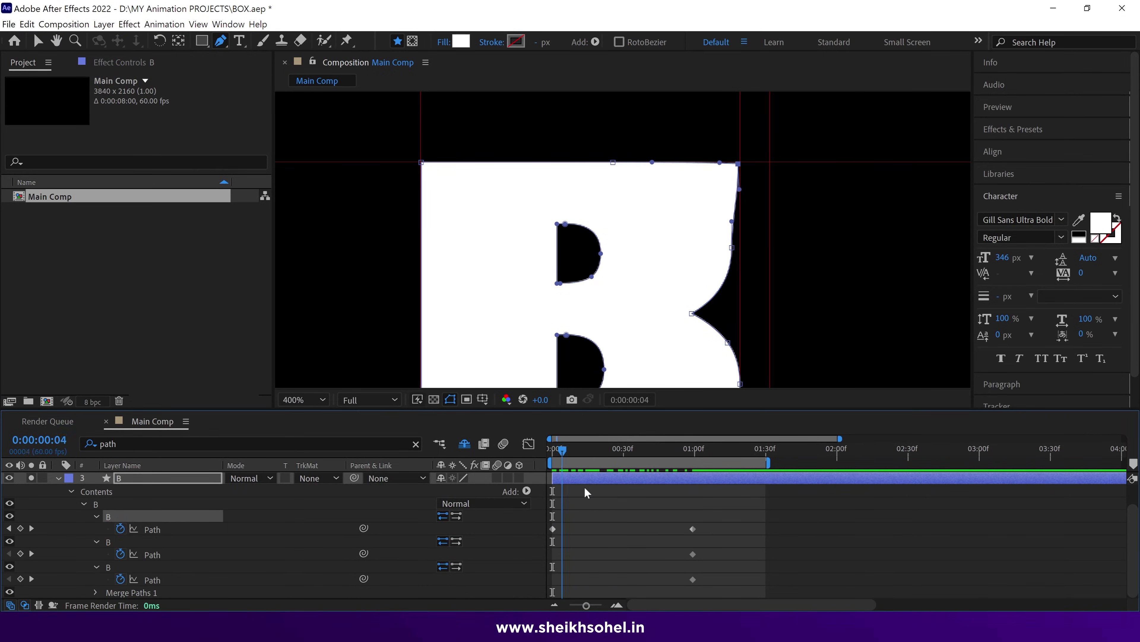
Step: At 0:00:00:00, straighten the right side of the B's outline along the guide and square its lower-right corner to complete the square
key(grave)
scroll(692, 292, up, 3)
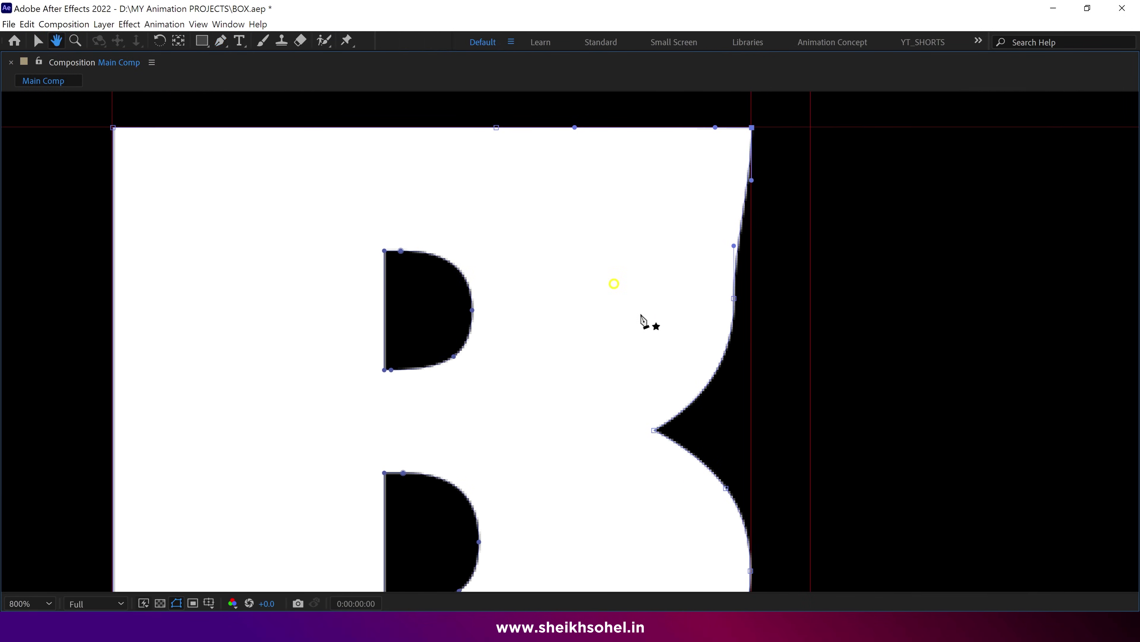
key(Home)
drag(616, 343, 588, 282)
drag(623, 359, 774, 326)
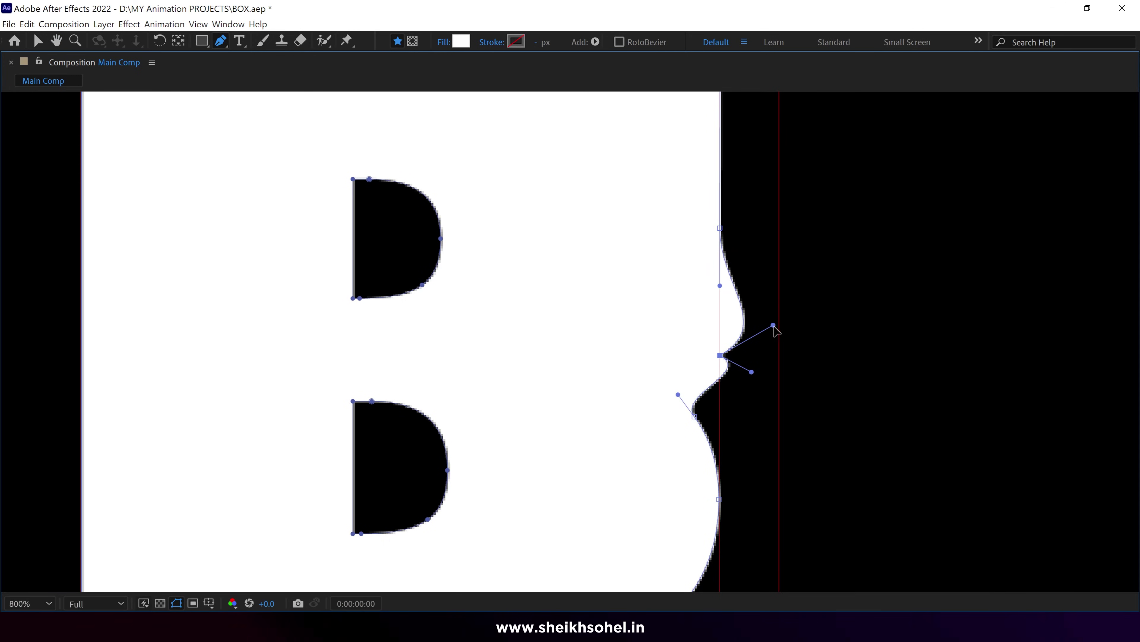
drag(722, 398, 651, 340)
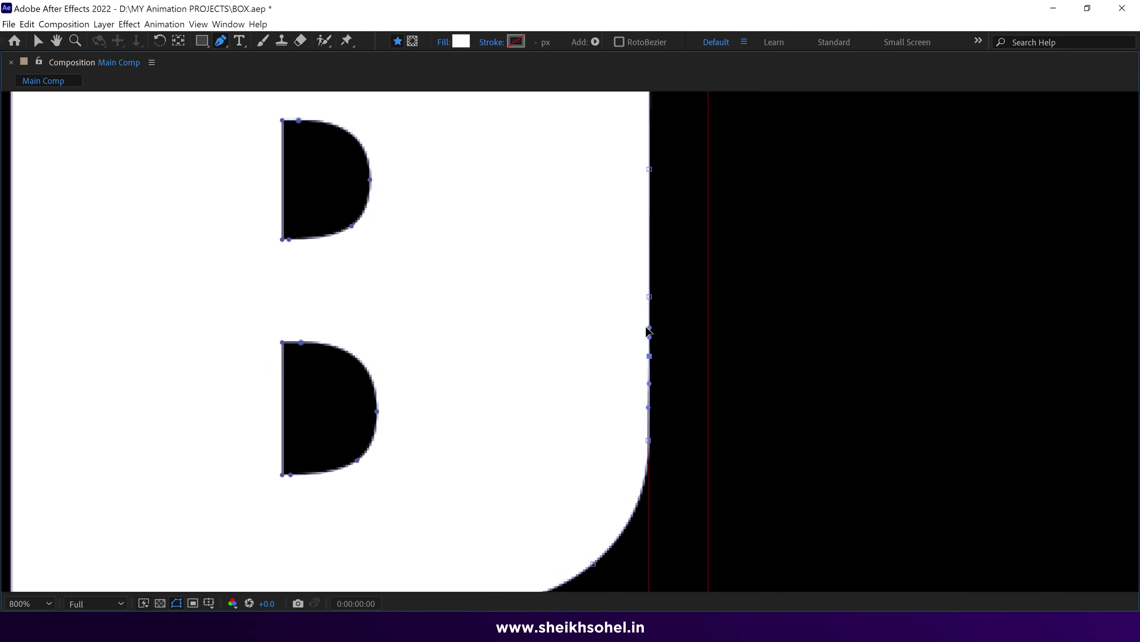
scroll(649, 331, down, 2)
key(ctrl+z)
drag(657, 471, 632, 487)
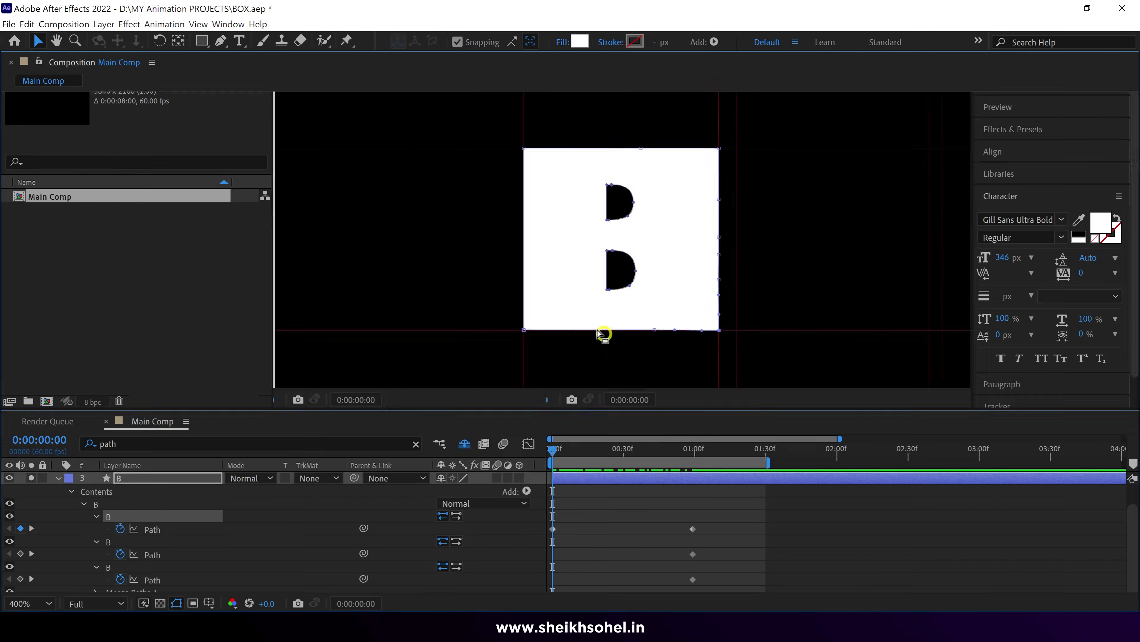
Step: Preview the square-to-B morph, move the outline's end keyframe to 0:00:00:34, and copy it
scroll(603, 331, up, 2)
scroll(599, 333, down, 2)
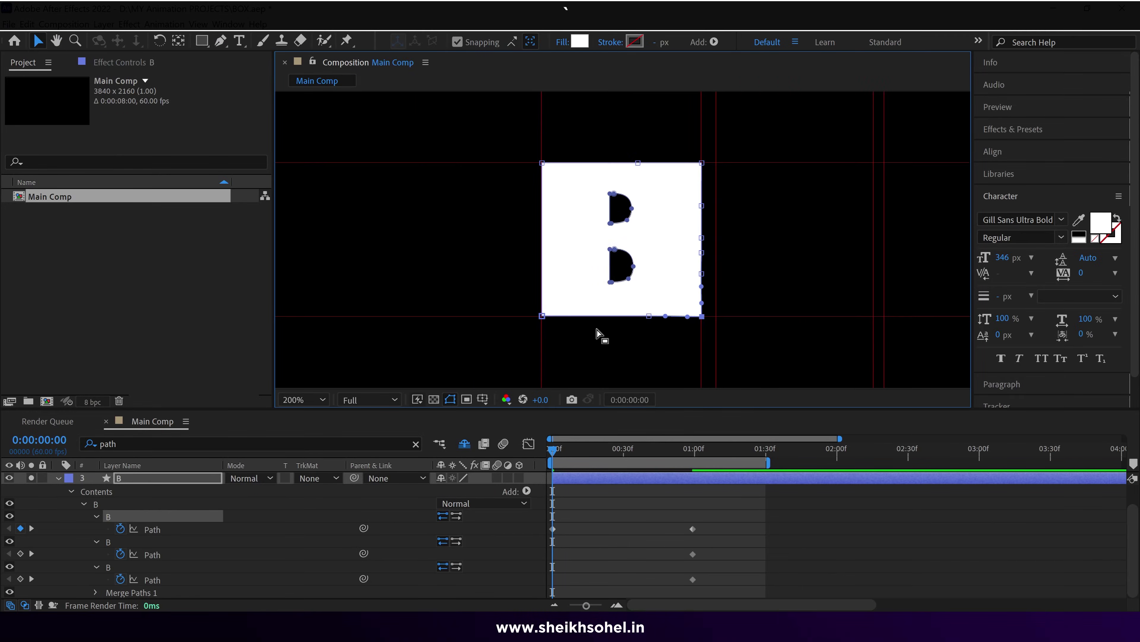
key(space)
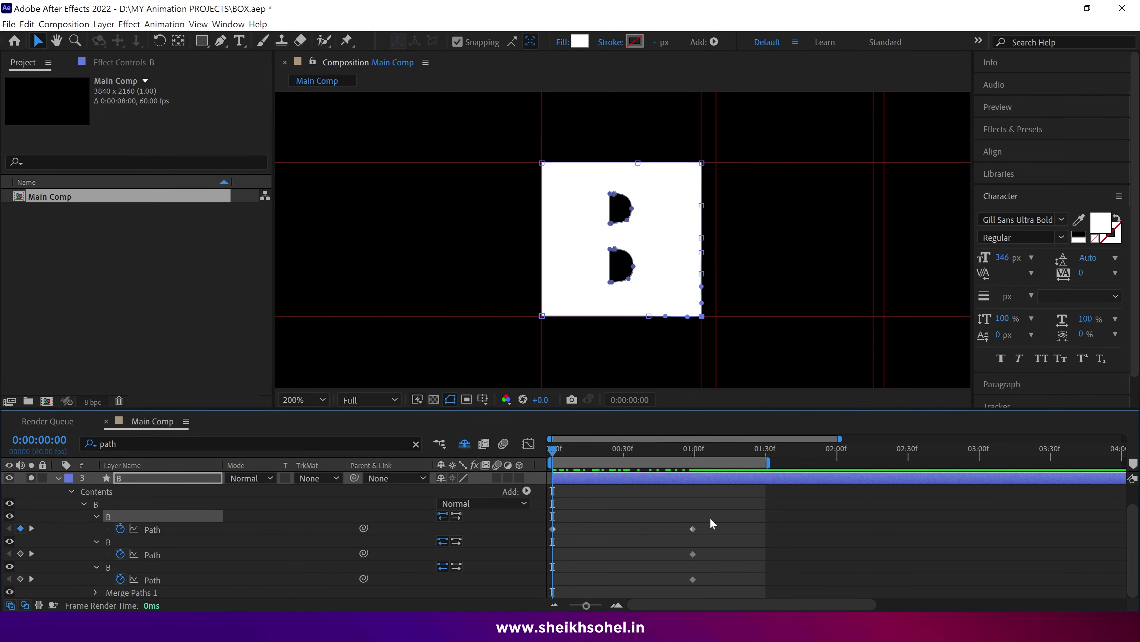
mouse_move(693, 529)
mouse_down()
mouse_move(590, 528)
mouse_move(634, 548)
mouse_up()
key(ctrl+c)
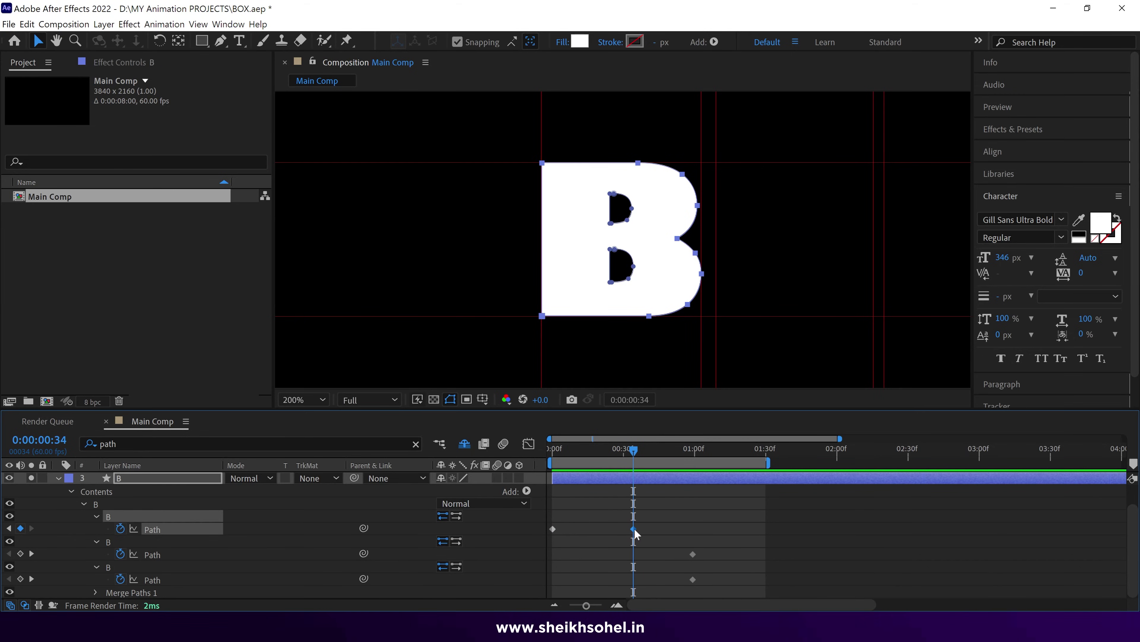
Step: Add a keyframe to the B's outline with its right-side points pulled inward, and place that keyframe at 0:00:00:10
key(ctrl+v)
key(grave)
key(period)
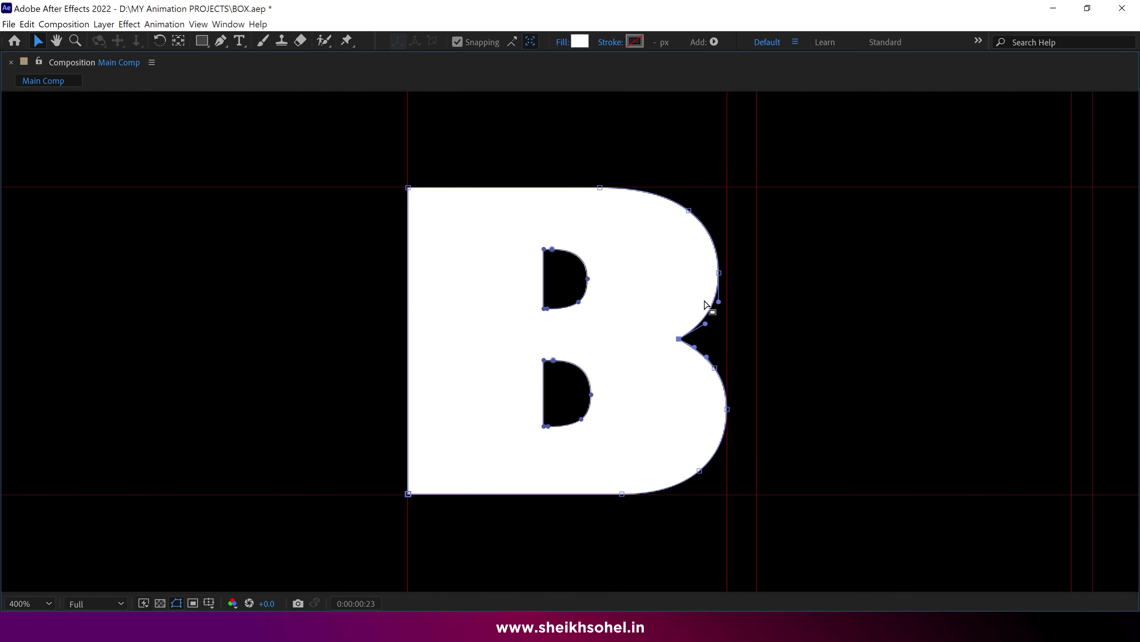
key(alt)
drag(777, 171, 596, 543)
drag(679, 340, 645, 342)
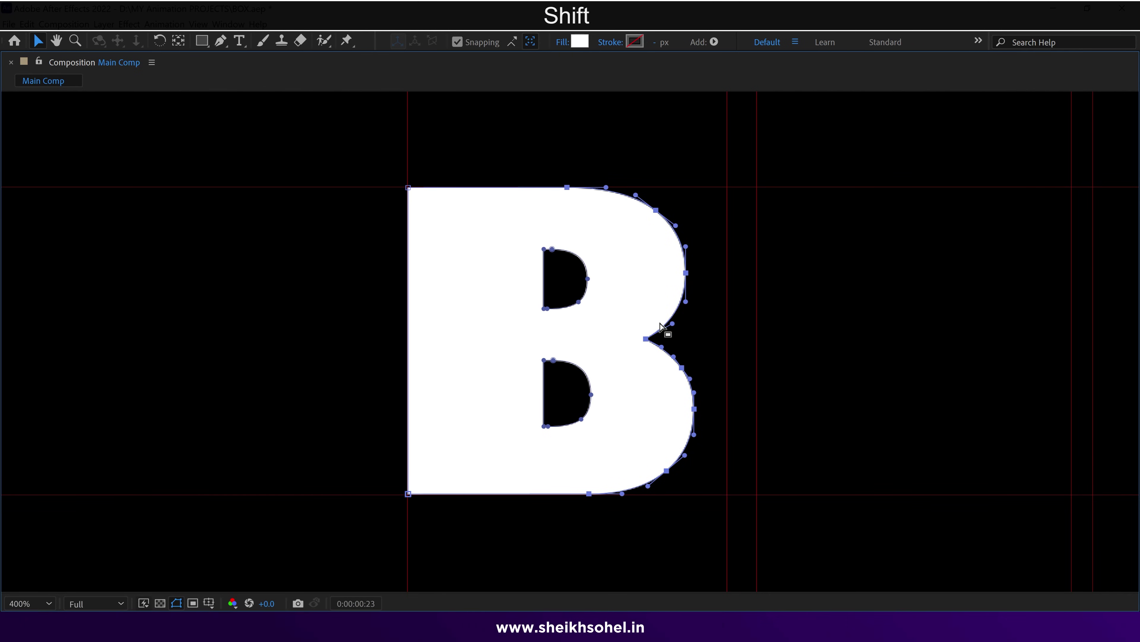
key(grave)
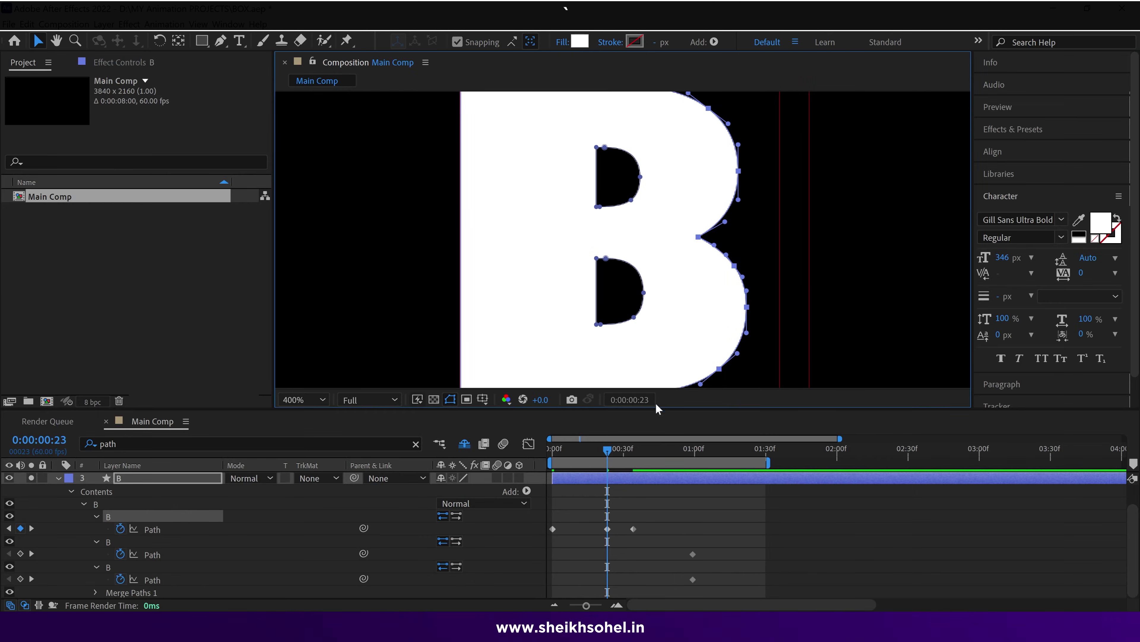
click(576, 449)
drag(607, 529, 577, 544)
Step: At 0:00:00:22, shift the right-side points of the B's outline outward past the guide to create an overshoot
drag(568, 460, 599, 485)
key(shift)
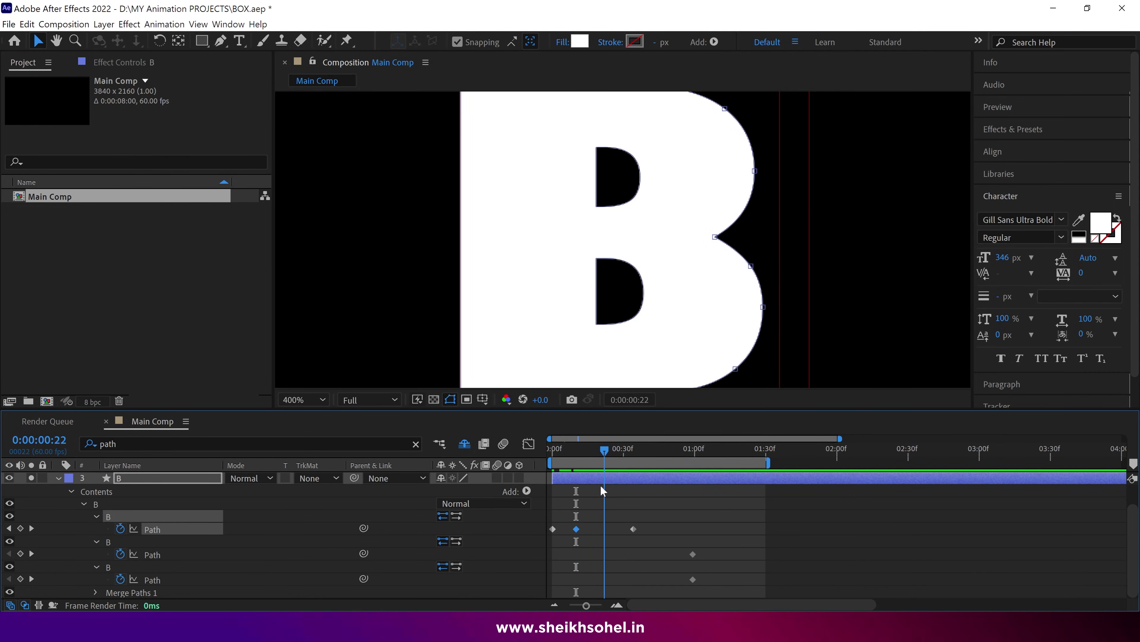
key(grave)
key(alt)
drag(811, 164, 597, 517)
key(shift)
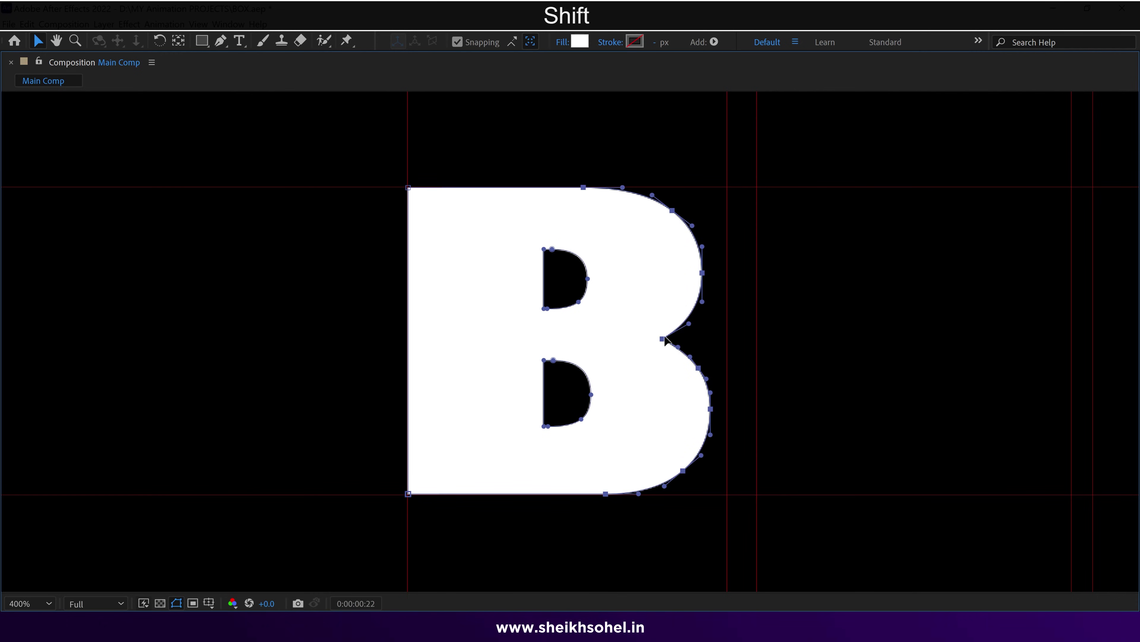
drag(667, 339, 678, 345)
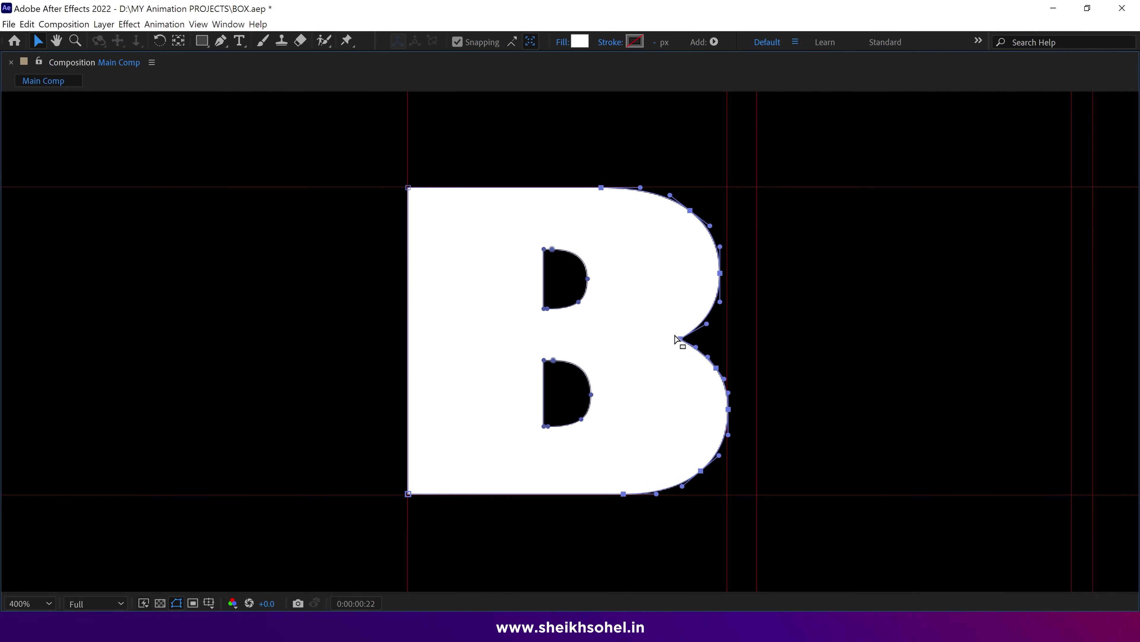
key(grave)
drag(607, 449, 575, 478)
key(comma)
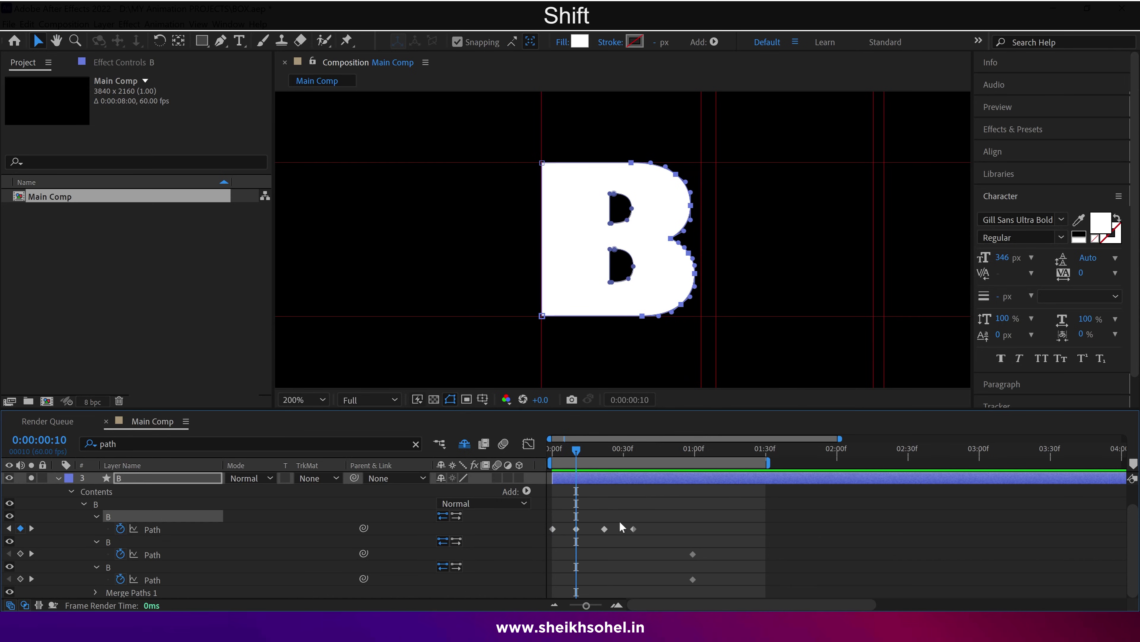
Step: Apply Easy Ease to all four keyframes of the B's outline path
drag(659, 523, 544, 536)
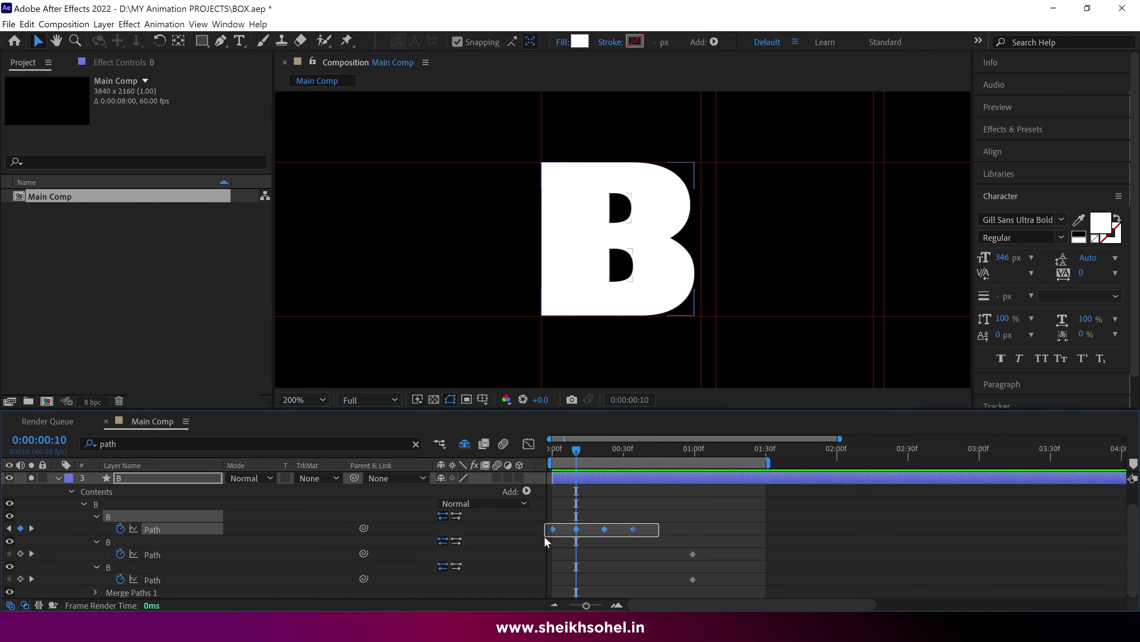
right_click(634, 531)
mouse_move(758, 523)
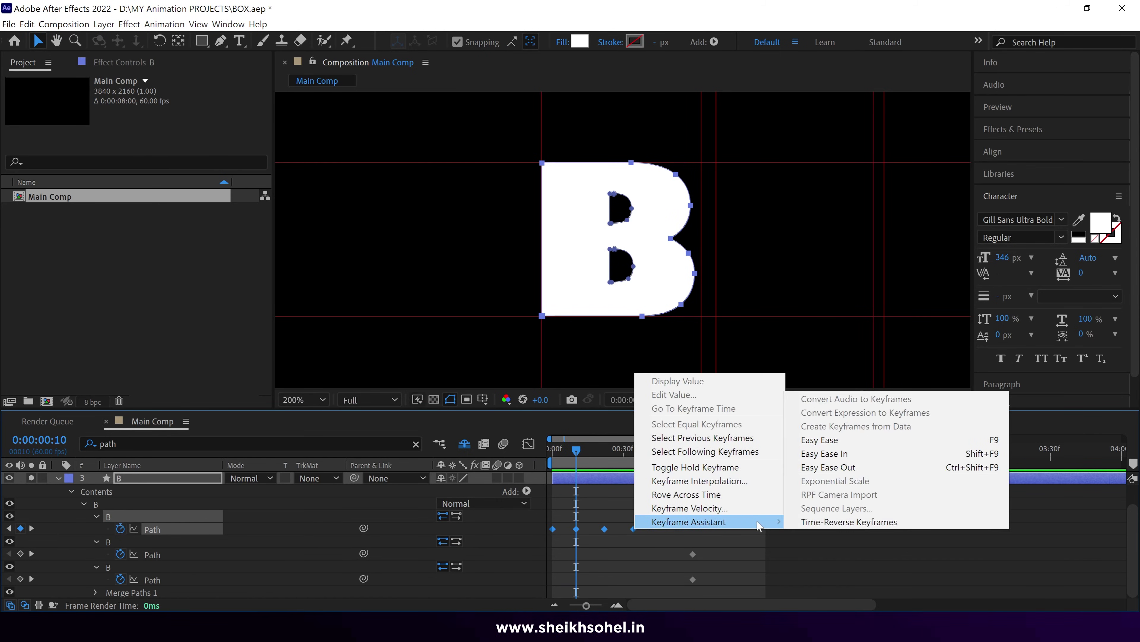
click(842, 443)
Step: Preview the outline morph, then move the end keyframes of the outline and both counters to about 0:00:00:44
key(space)
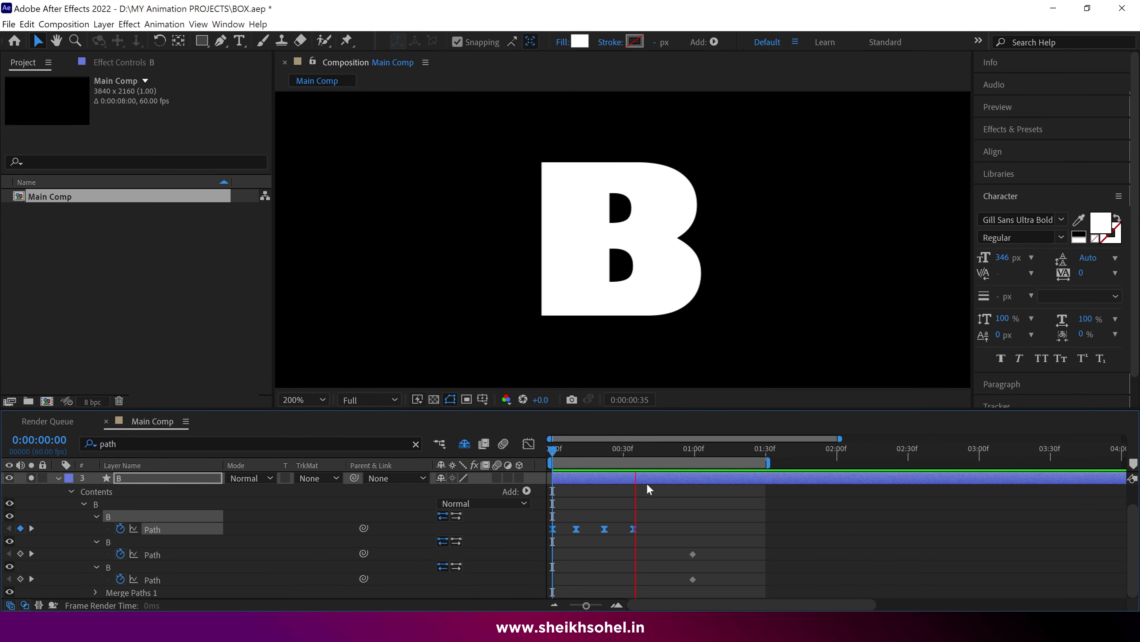
key(space)
drag(685, 541, 665, 563)
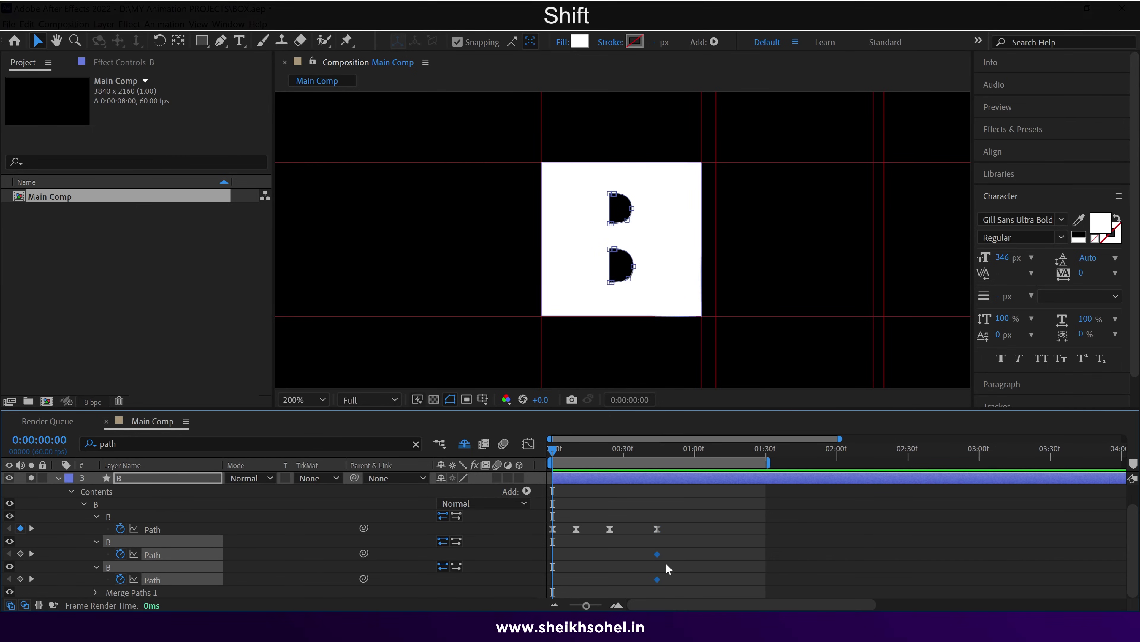
click(644, 248)
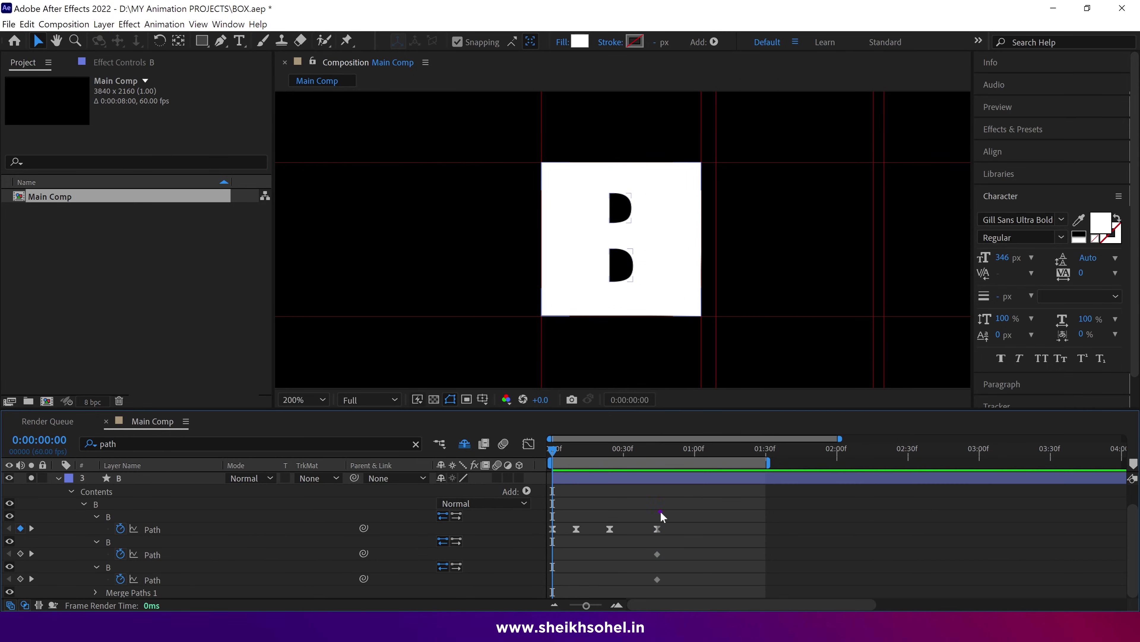
Step: Add path keyframes for both of the B's counters at 0:00:00:10 and 0:00:00:24, matching the outline's keyframes
click(32, 528)
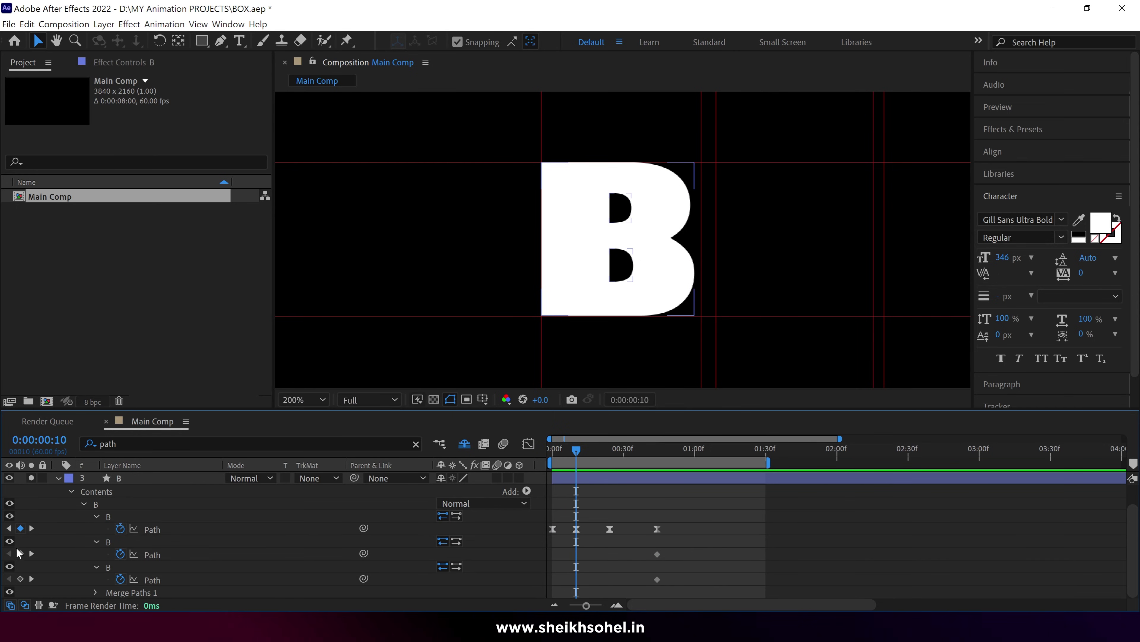
click(20, 553)
shift+click(20, 579)
drag(577, 450, 610, 450)
key(ctrl+v)
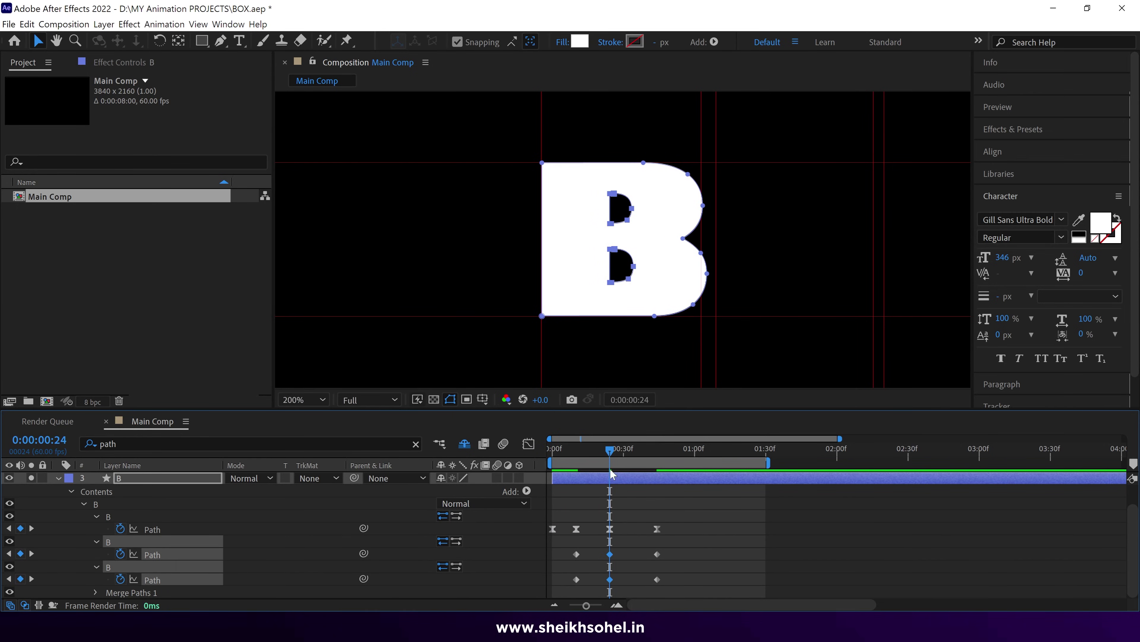
Step: At 0:00:00:00, squash both counters horizontally into thin vertical slivers and place them nearer the square's right side
double_click(615, 197)
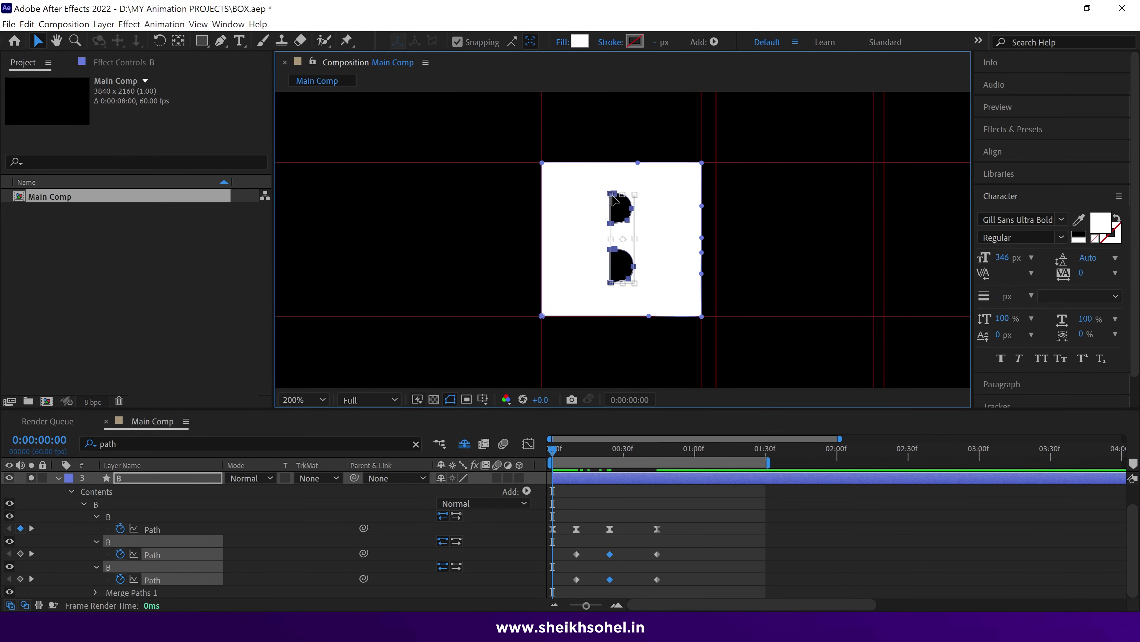
drag(642, 249, 659, 250)
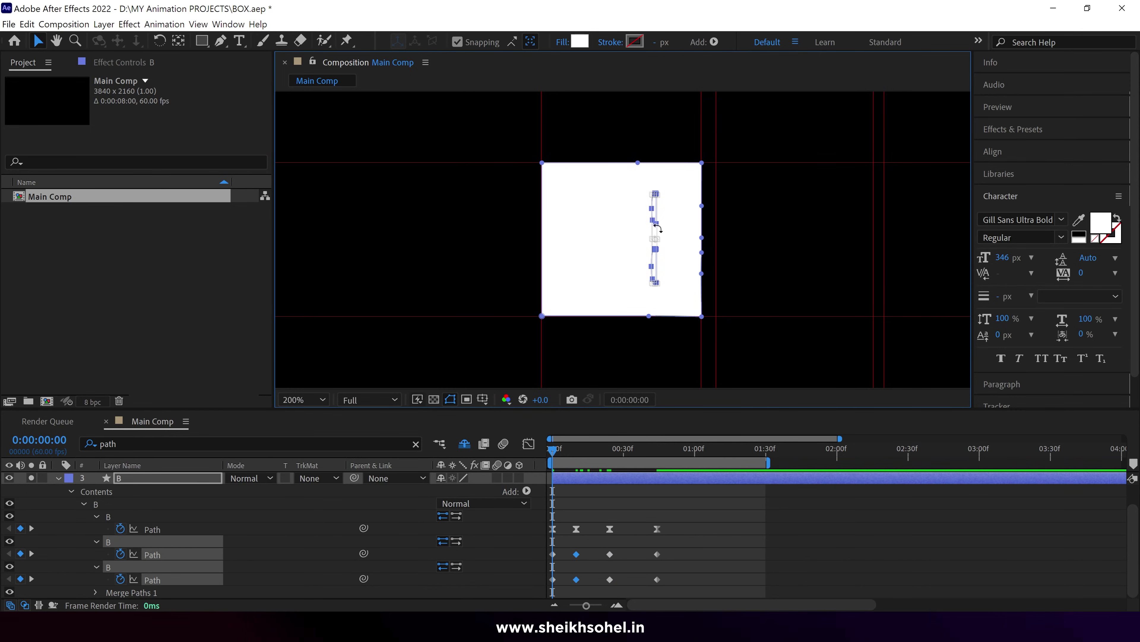
Step: Shift both of the B's counters left at 0:00:00:10 and slightly right at 0:00:00:24
click(562, 474)
key(shift+Page_Down)
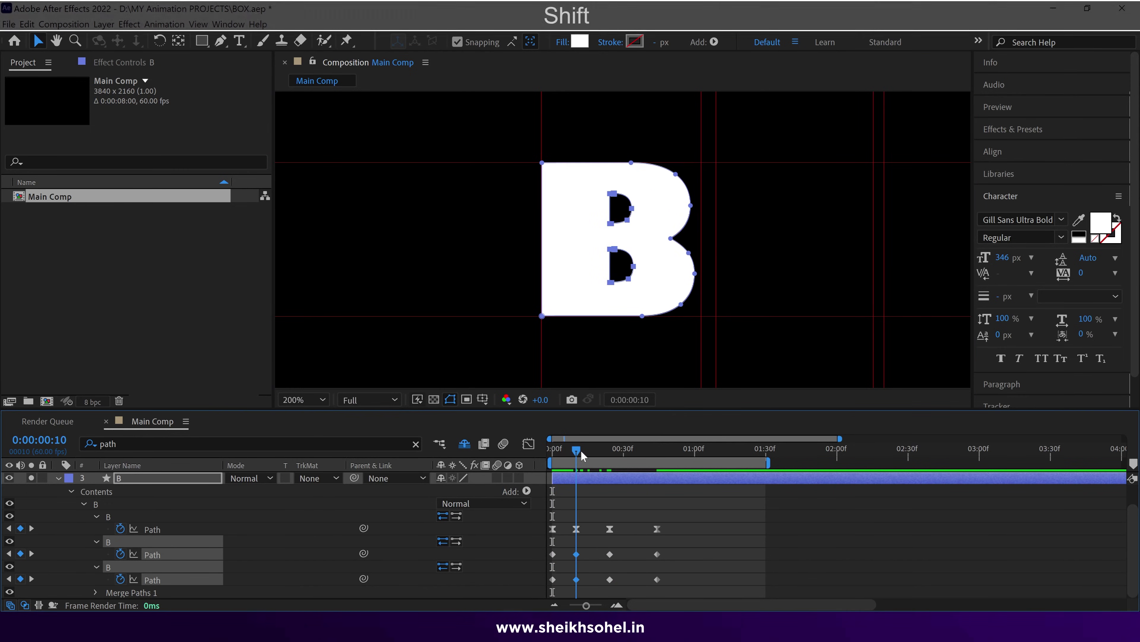
drag(615, 248, 608, 249)
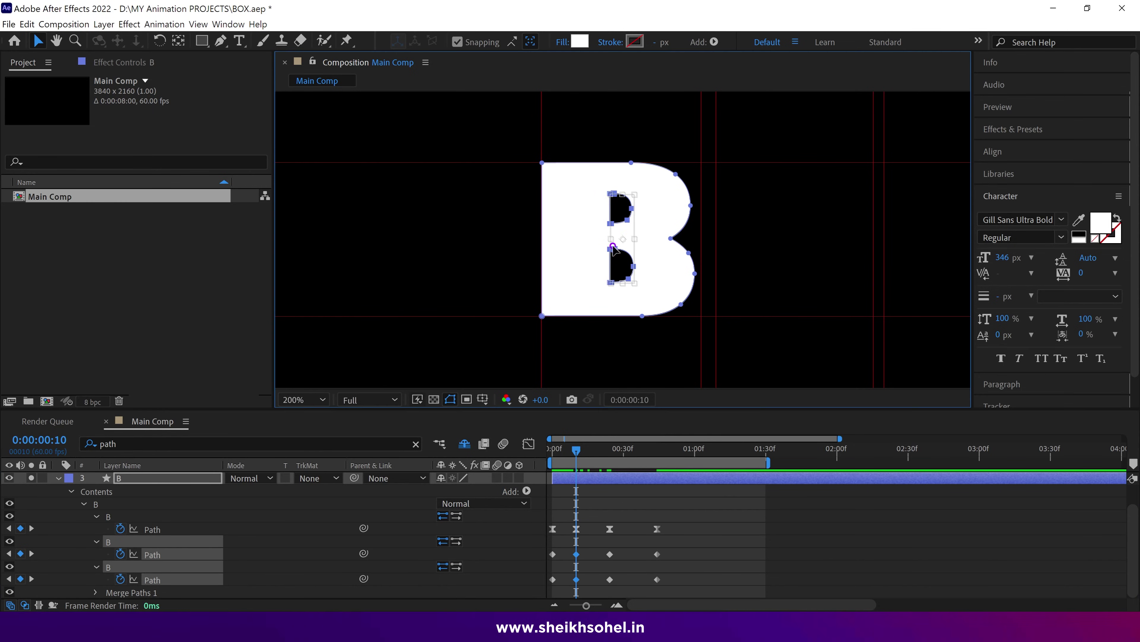
key(shift)
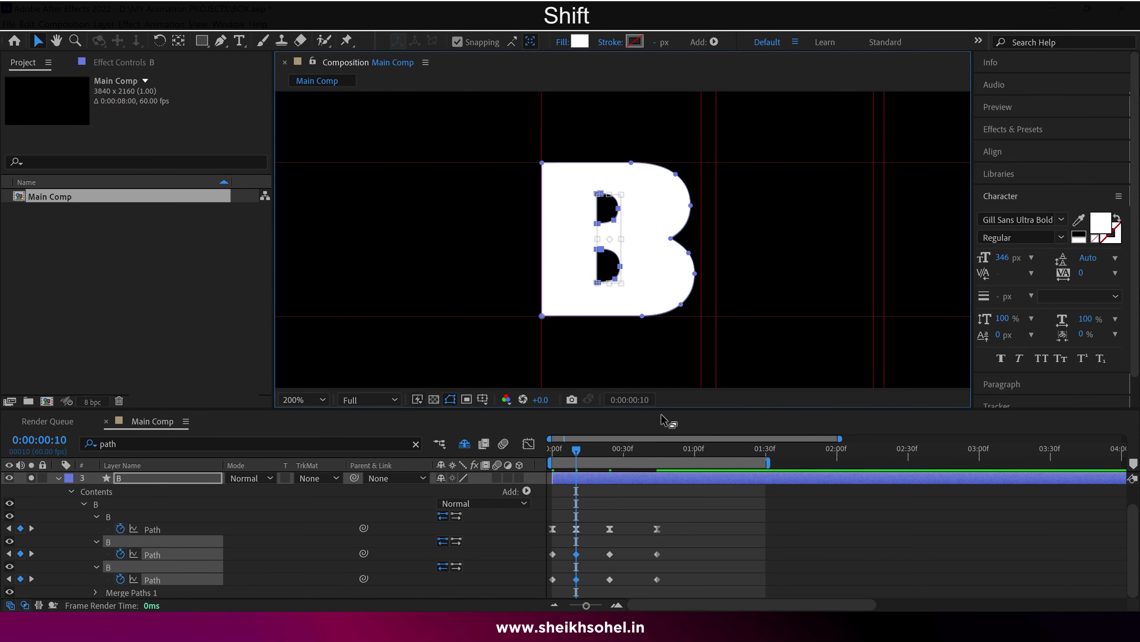
shift+click(606, 451)
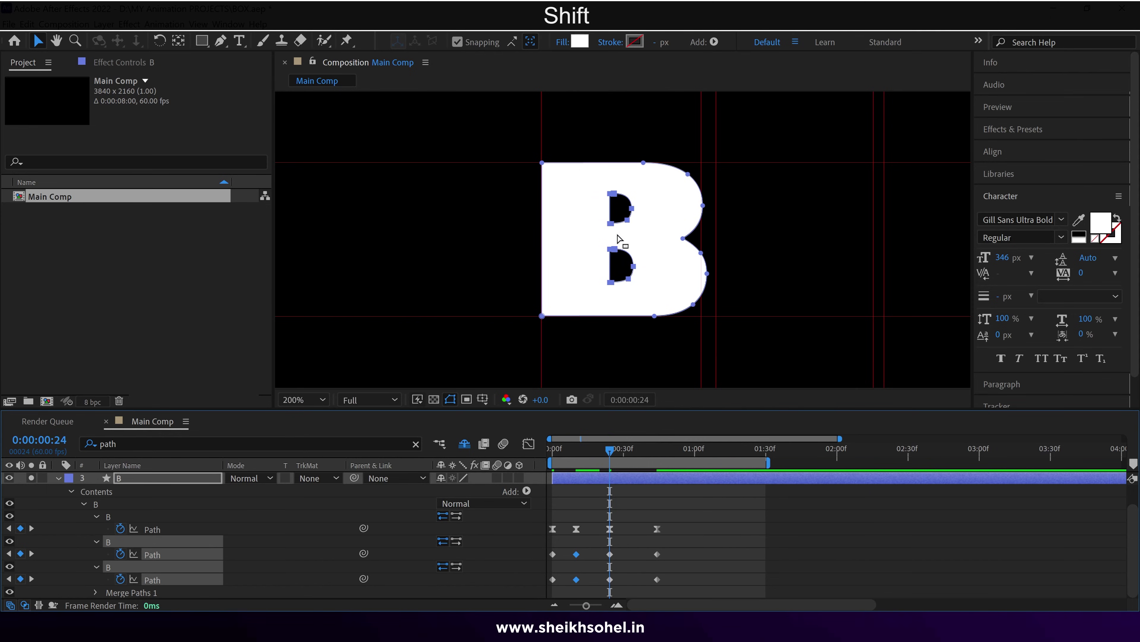
click(613, 195)
drag(627, 211, 629, 211)
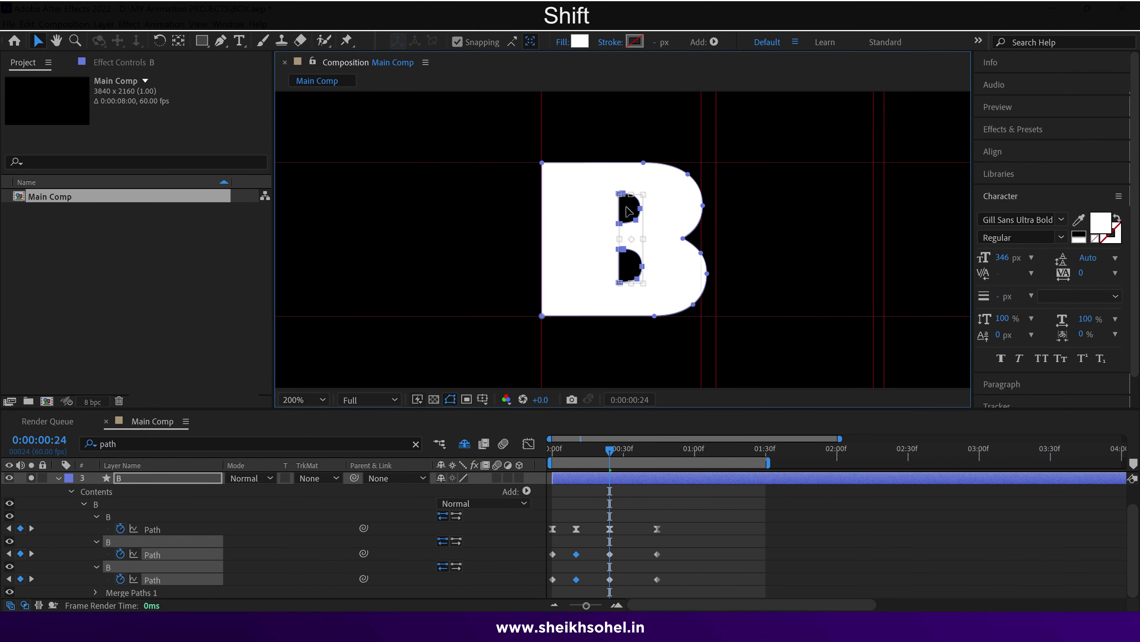
Step: Preview the B morph, delay all keyframes of both counters by about 3 frames, and play it again
click(614, 462)
key(space)
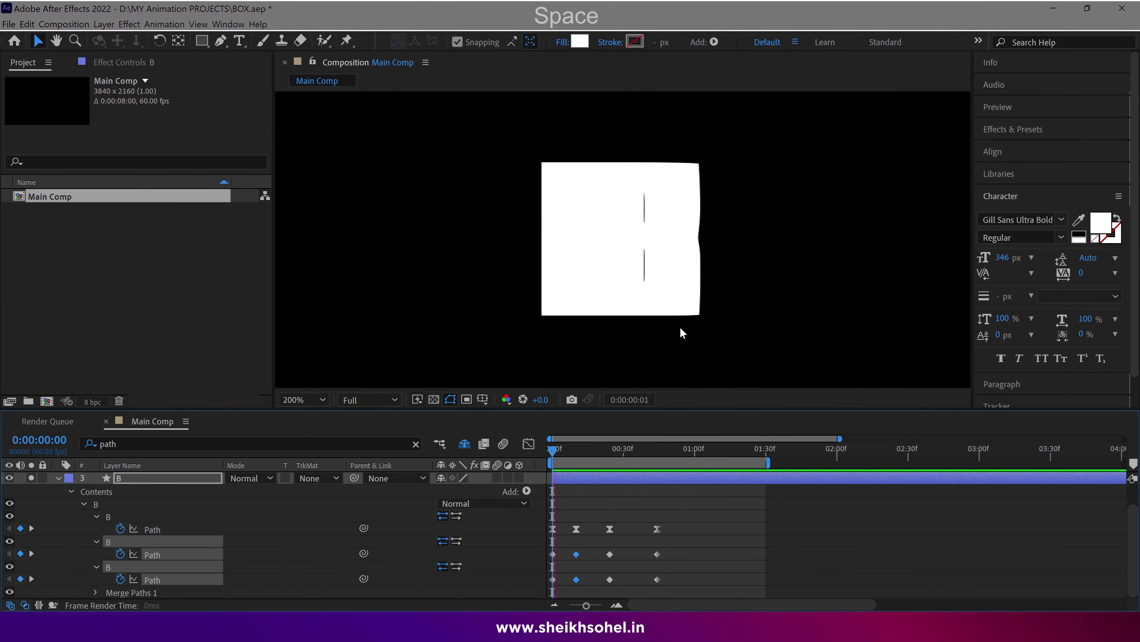
scroll(683, 332, down, 1)
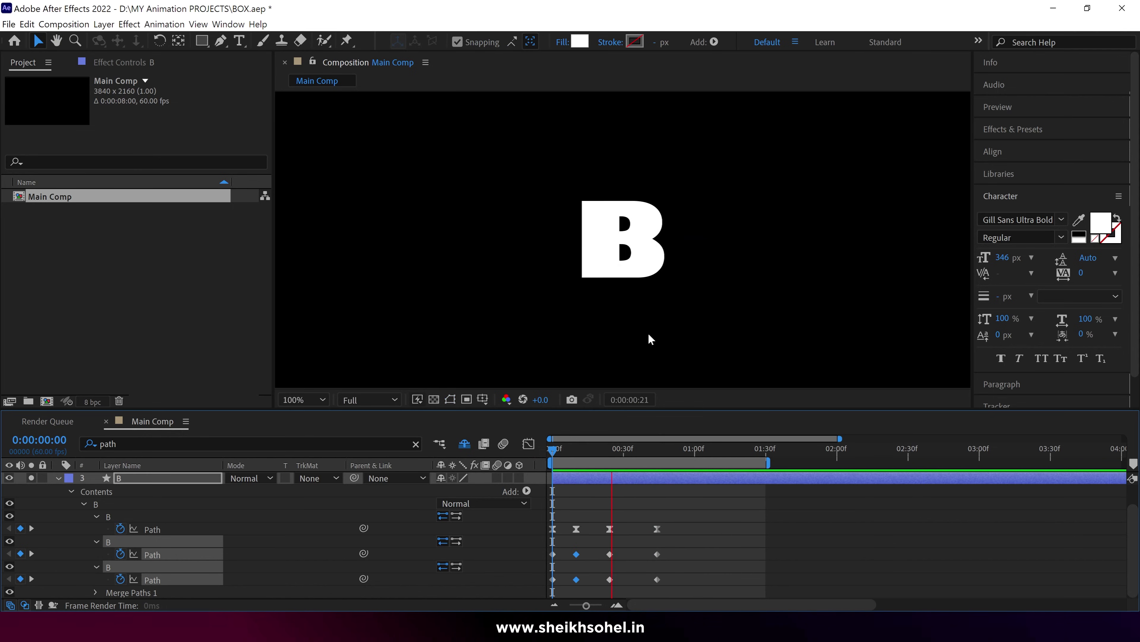
key(space)
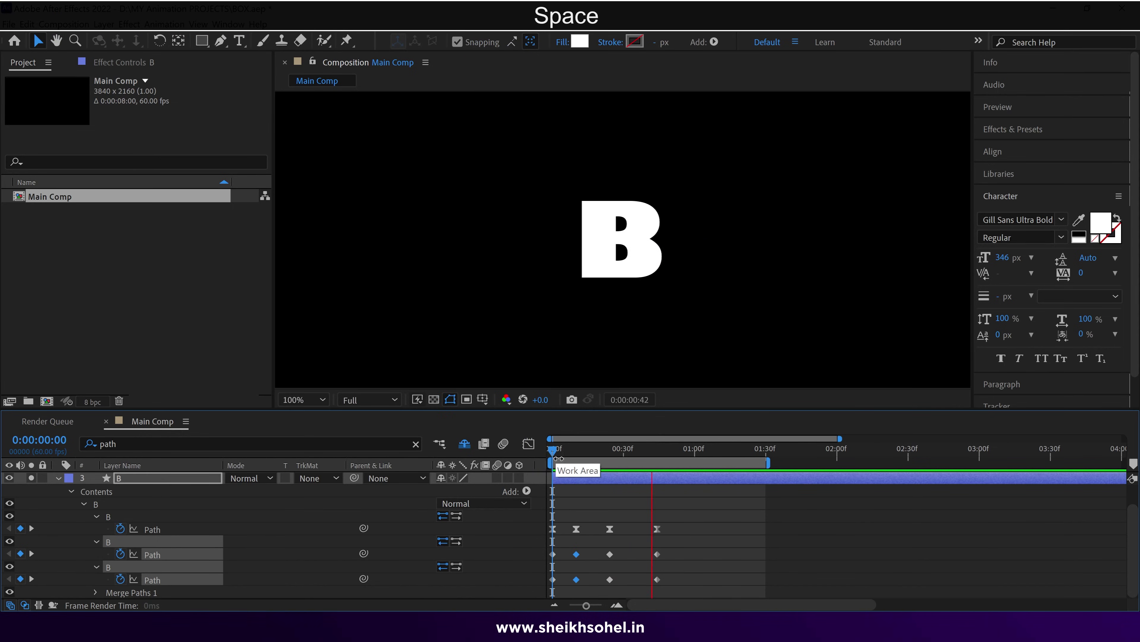
key(space)
key(space)
drag(669, 545, 568, 555)
key(space)
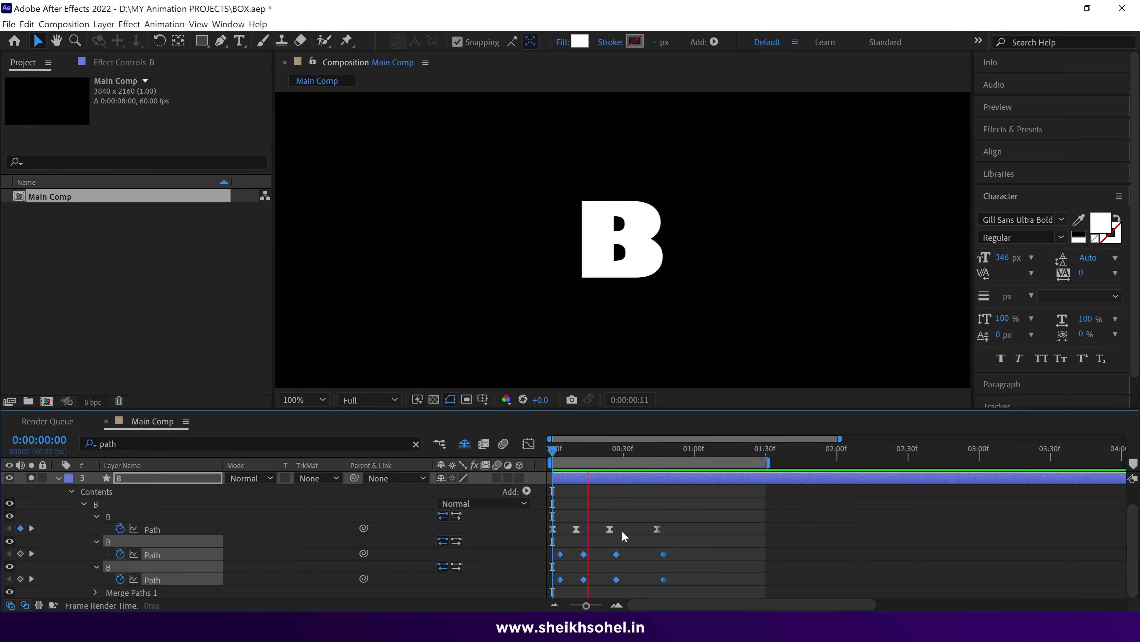
key(space)
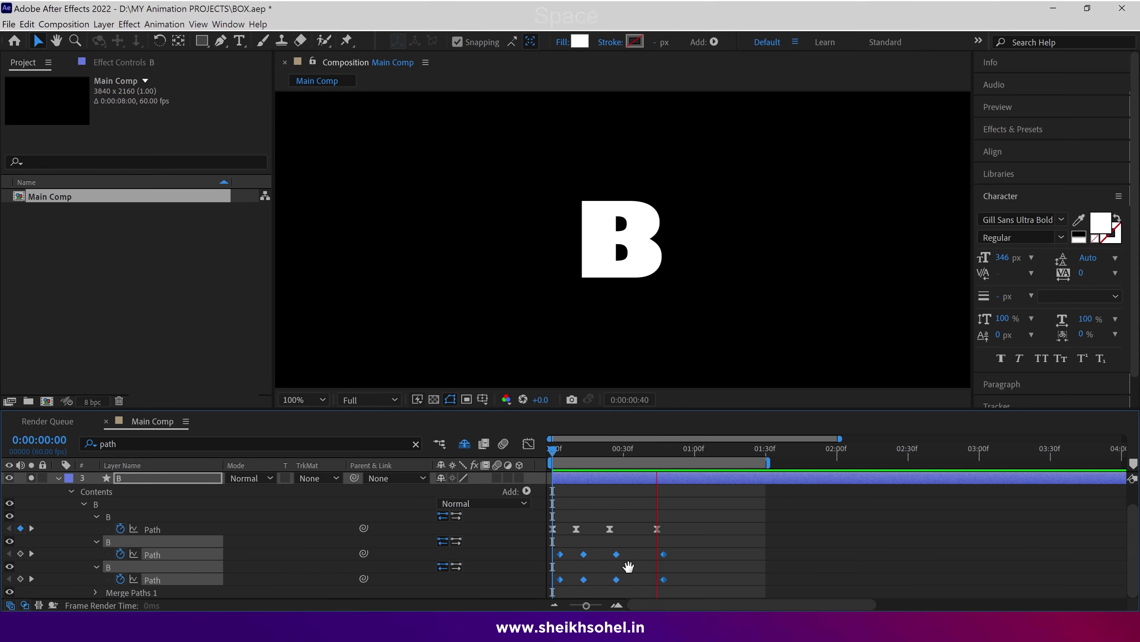
Step: Apply Easy Ease to all keyframes of the two counters and preview the B's morph
drag(692, 548, 563, 585)
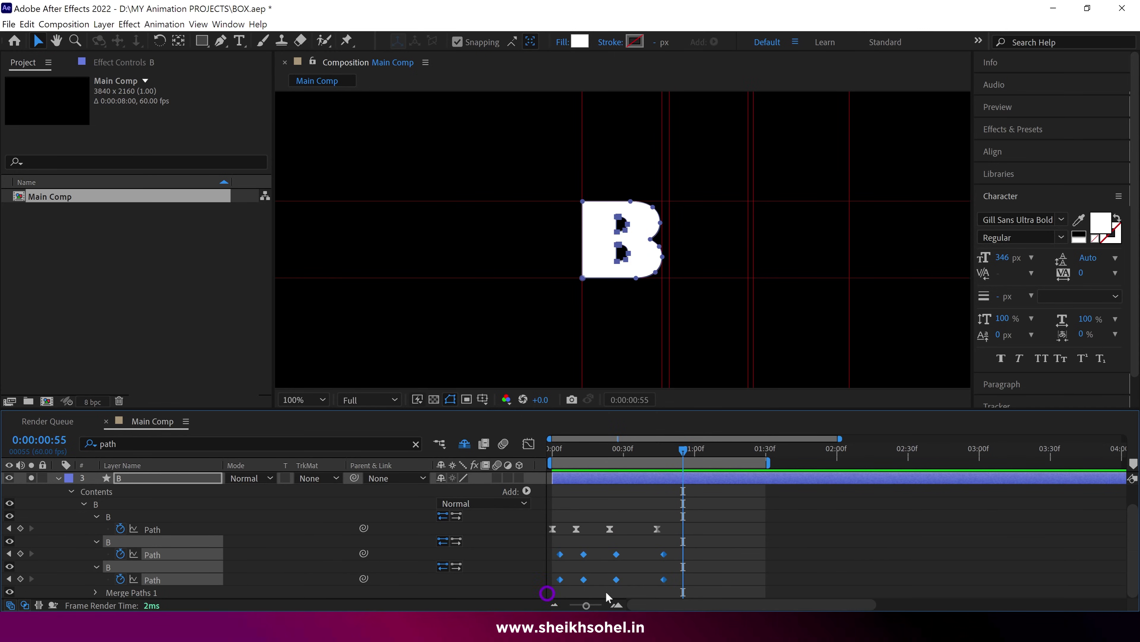
right_click(664, 554)
mouse_move(786, 545)
key(F9)
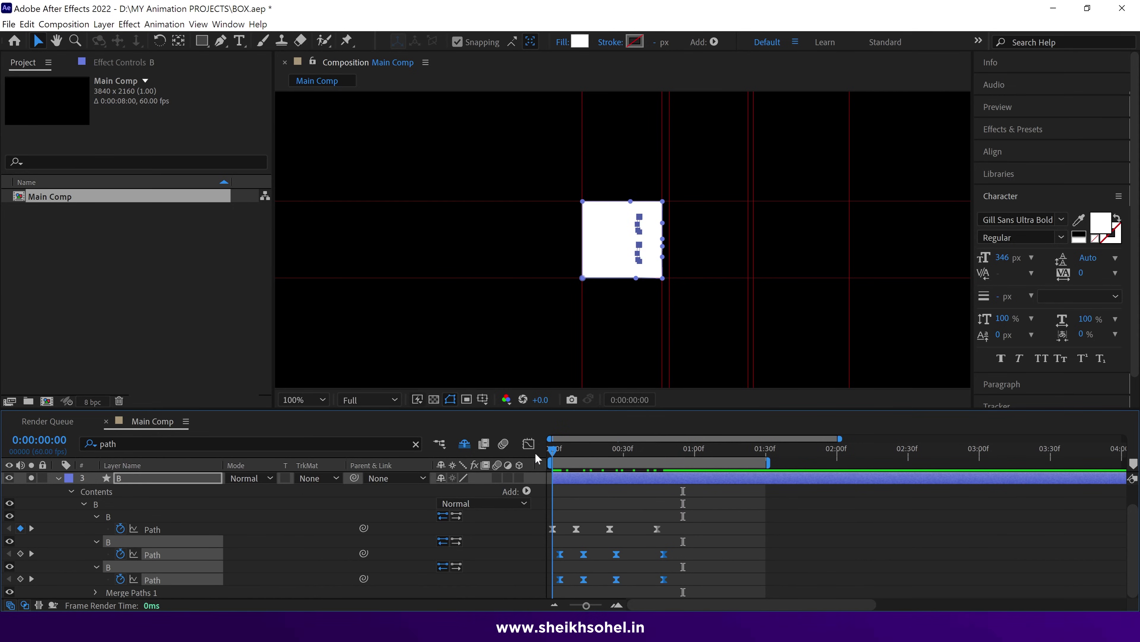
key(space)
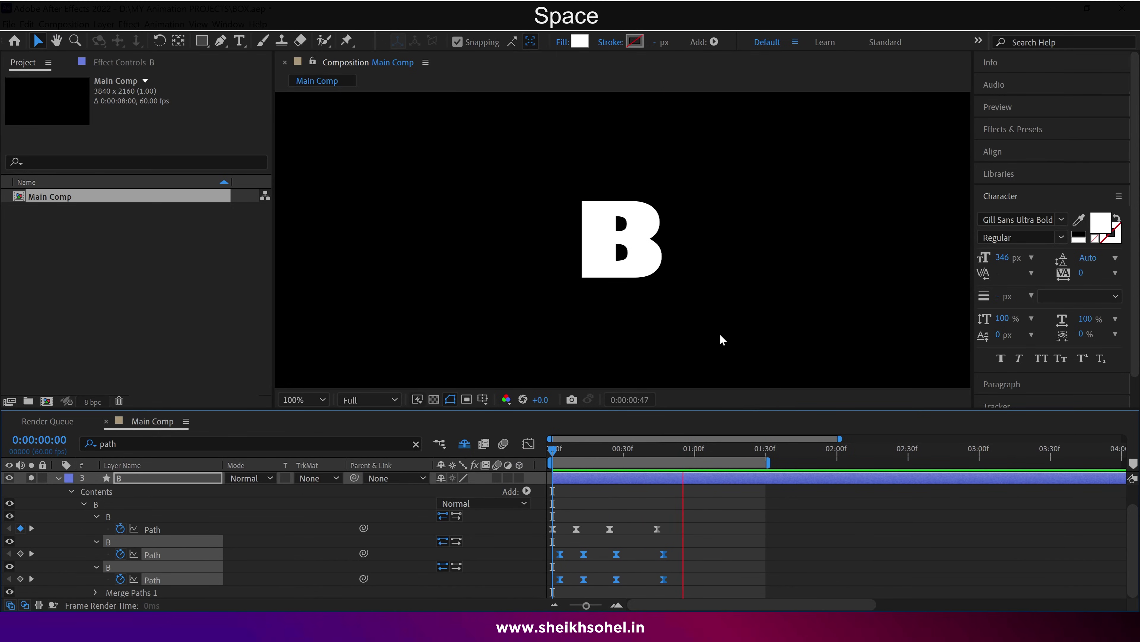
key(space)
Step: Select all the B's path keyframes and flatten the B onto its baseline at 0:00:00:00
drag(724, 510, 548, 584)
drag(557, 529, 664, 526)
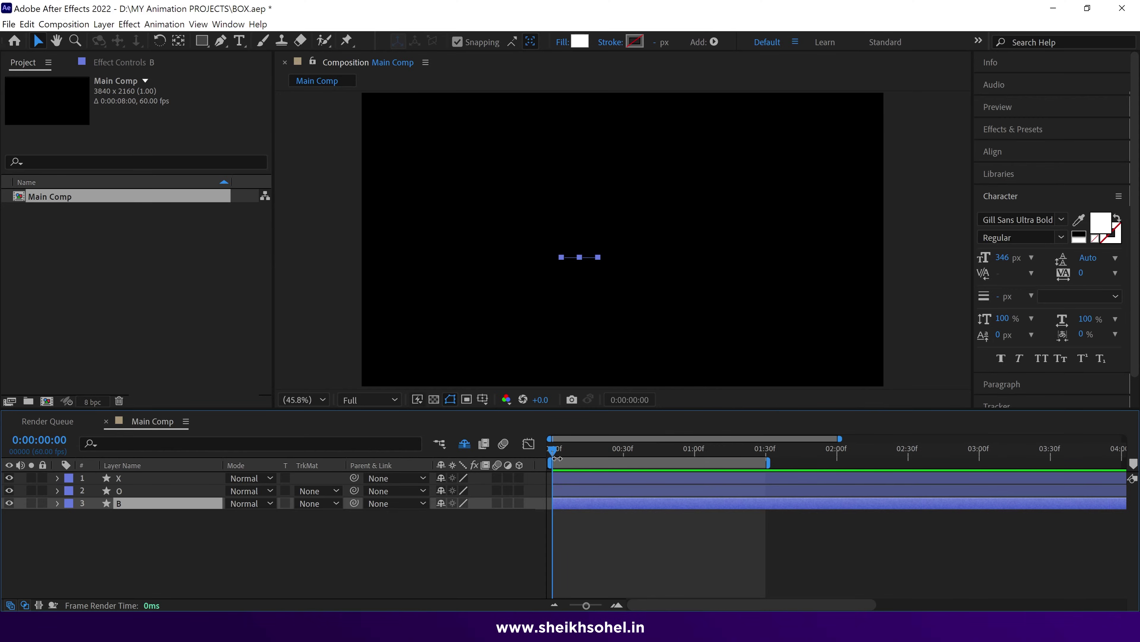
Step: Stagger the letter layers so the O starts about 2 frames and the X about 5 frames after the B
click(564, 492)
drag(554, 455, 551, 451)
scroll(590, 484, up, 3)
click(590, 477)
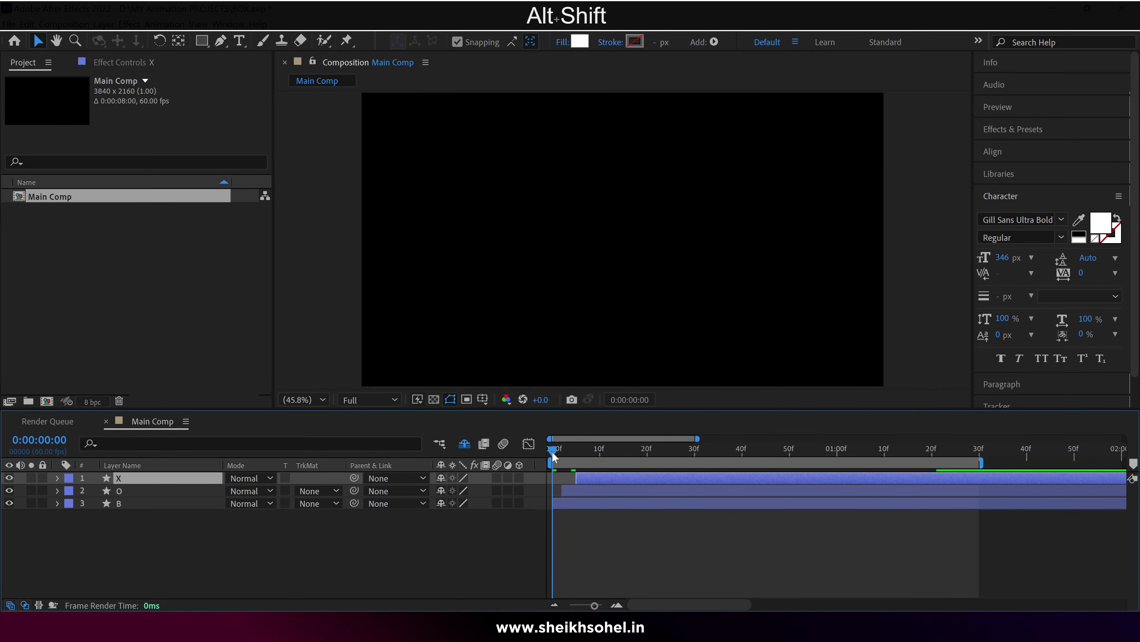
Step: Preview the complete BOX animation from the start to examine the staggered timing of the letters
key(space)
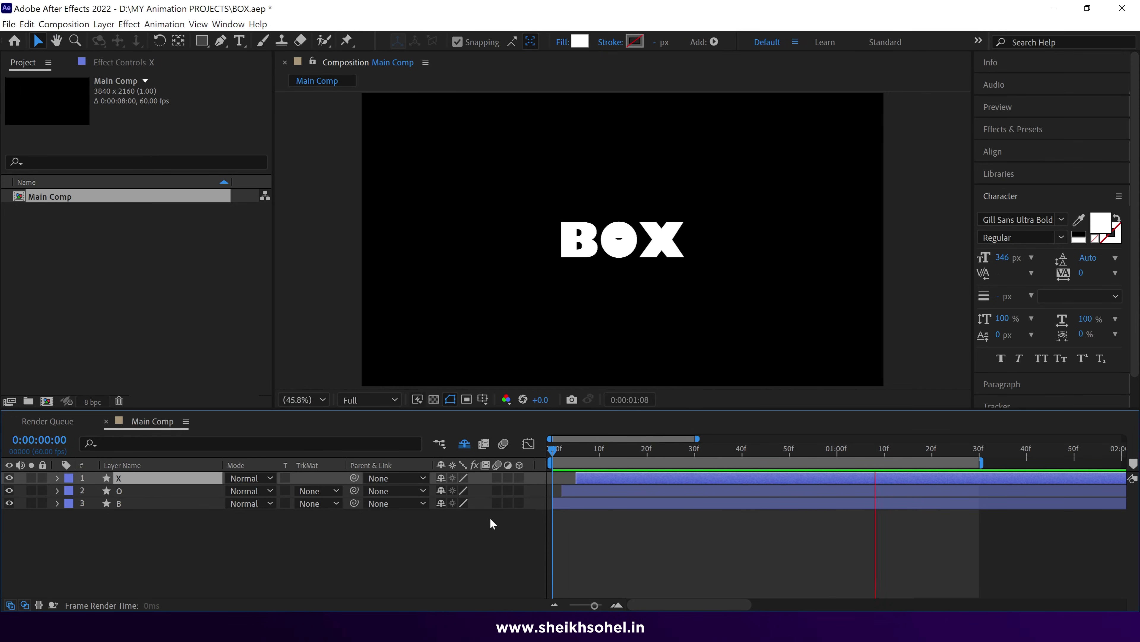
key(space)
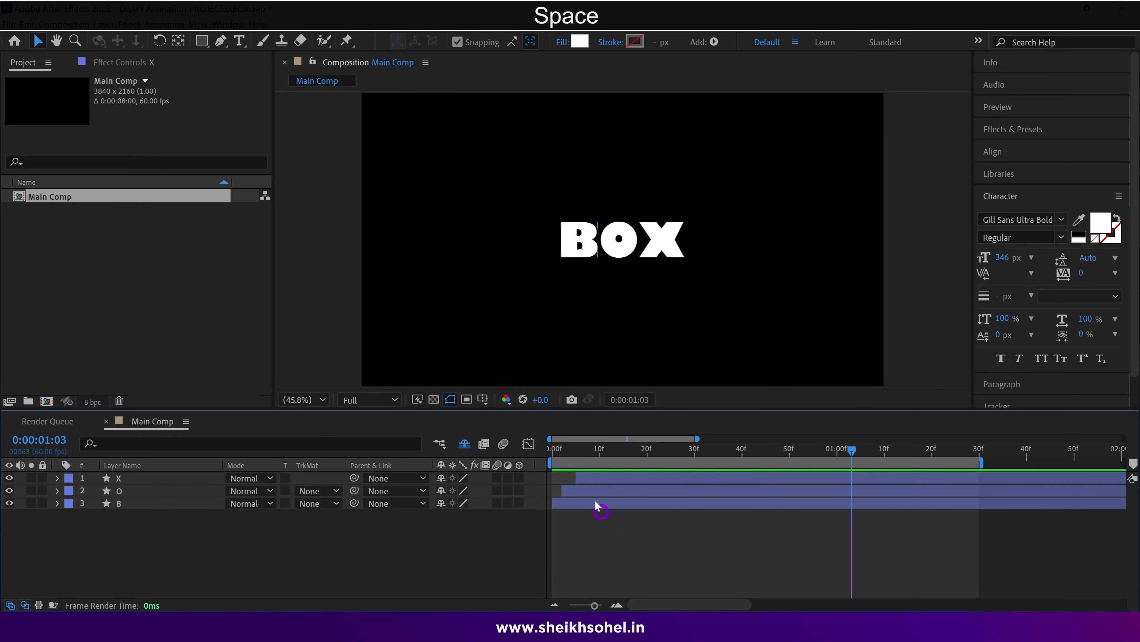
click(589, 490)
drag(589, 490, 552, 451)
key(space)
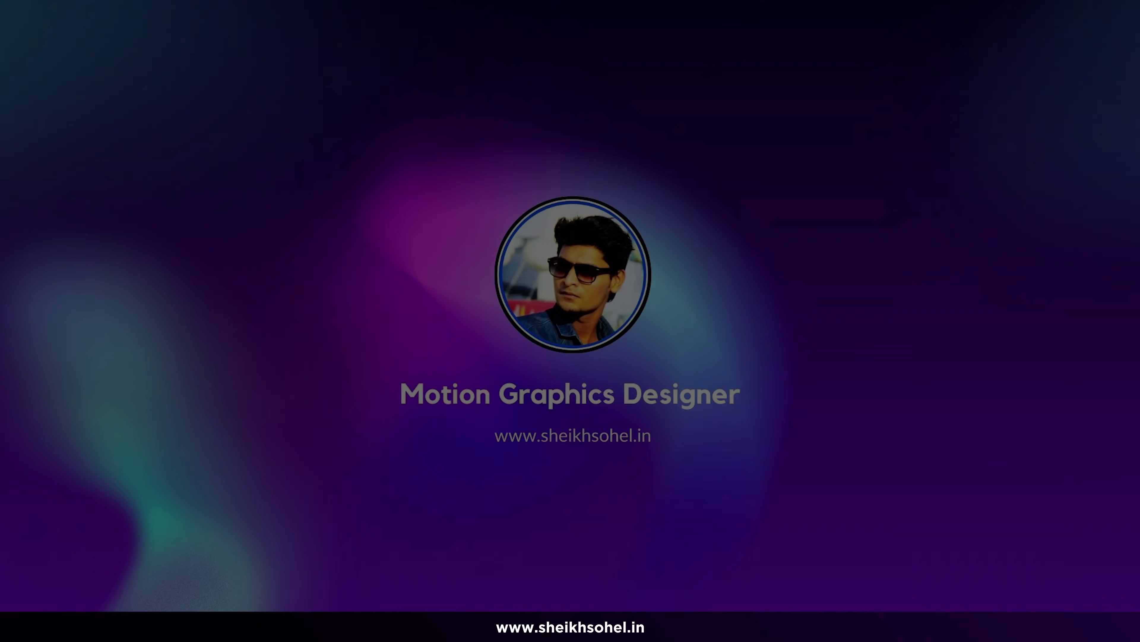